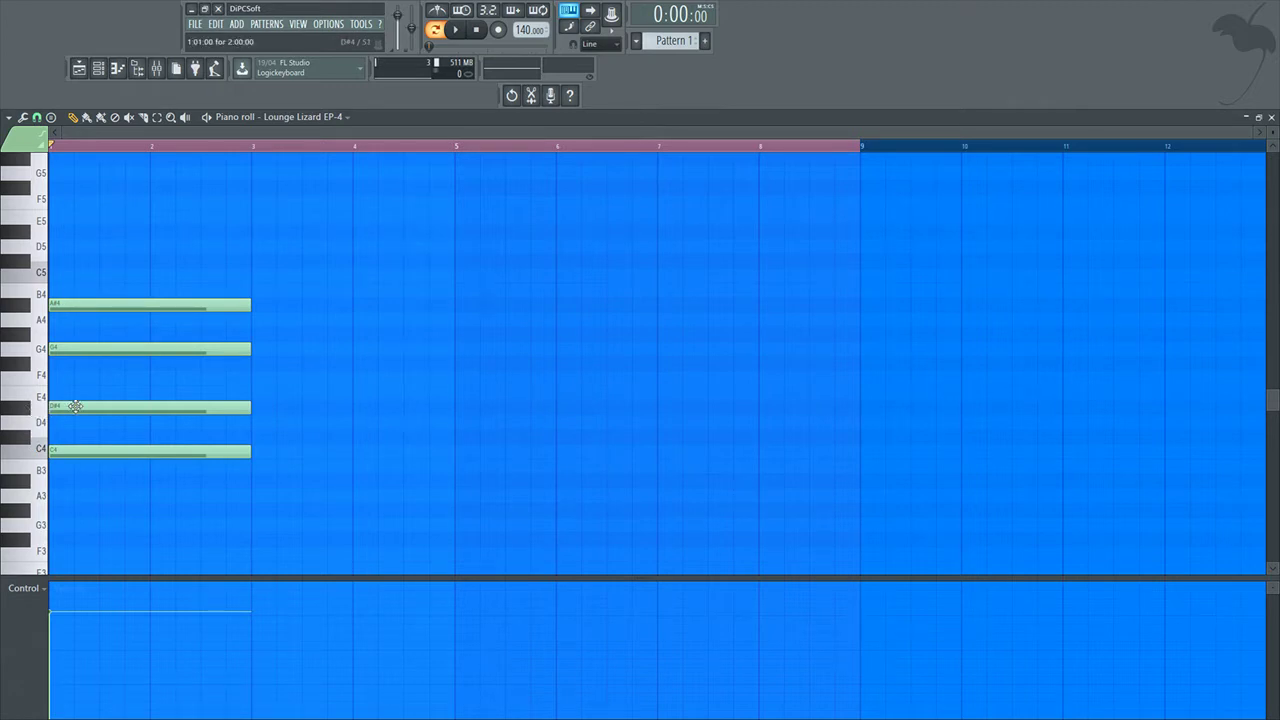
# Delete and redraw the D#4 and G4 notes of the two-bar chord starting at bar 1.
pyautogui.rightClick(71, 407)
pyautogui.click(72, 407)
pyautogui.rightClick(55, 349)
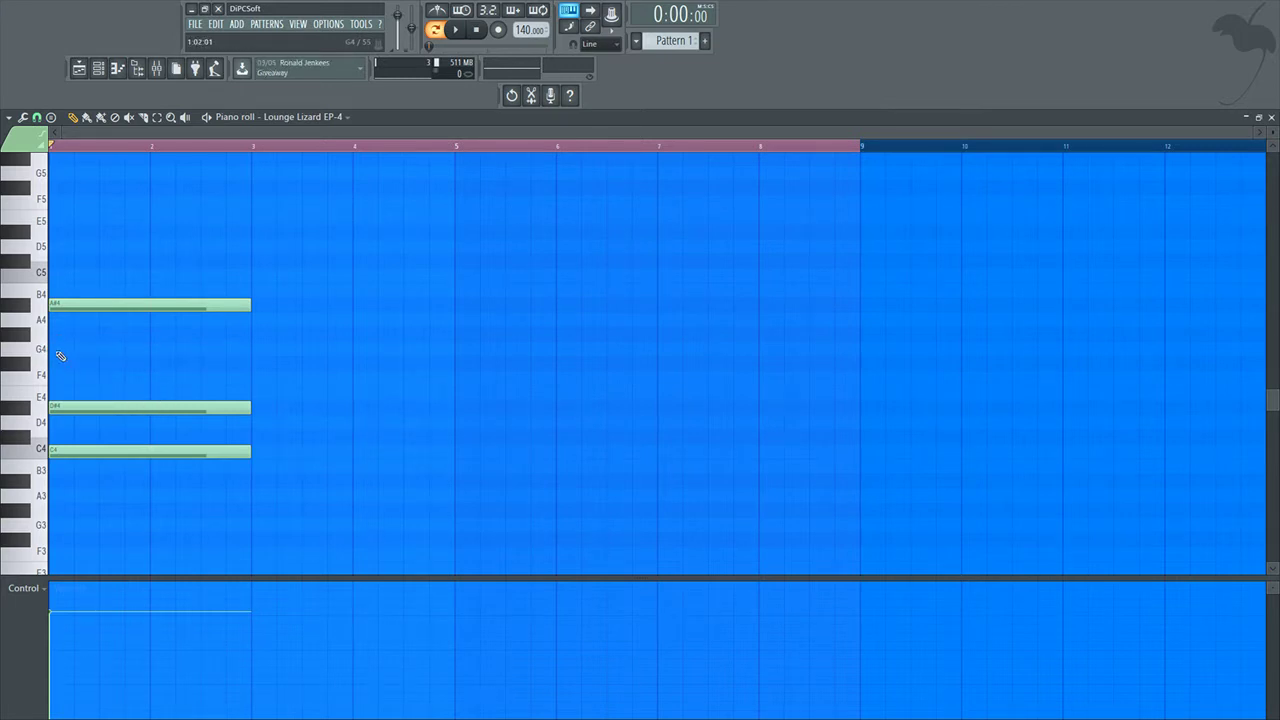
pyautogui.click(55, 349)
# Play the C4, D#4, G4 and A#4 chord twice from the start to hear how it sounds.
pyautogui.press('space')
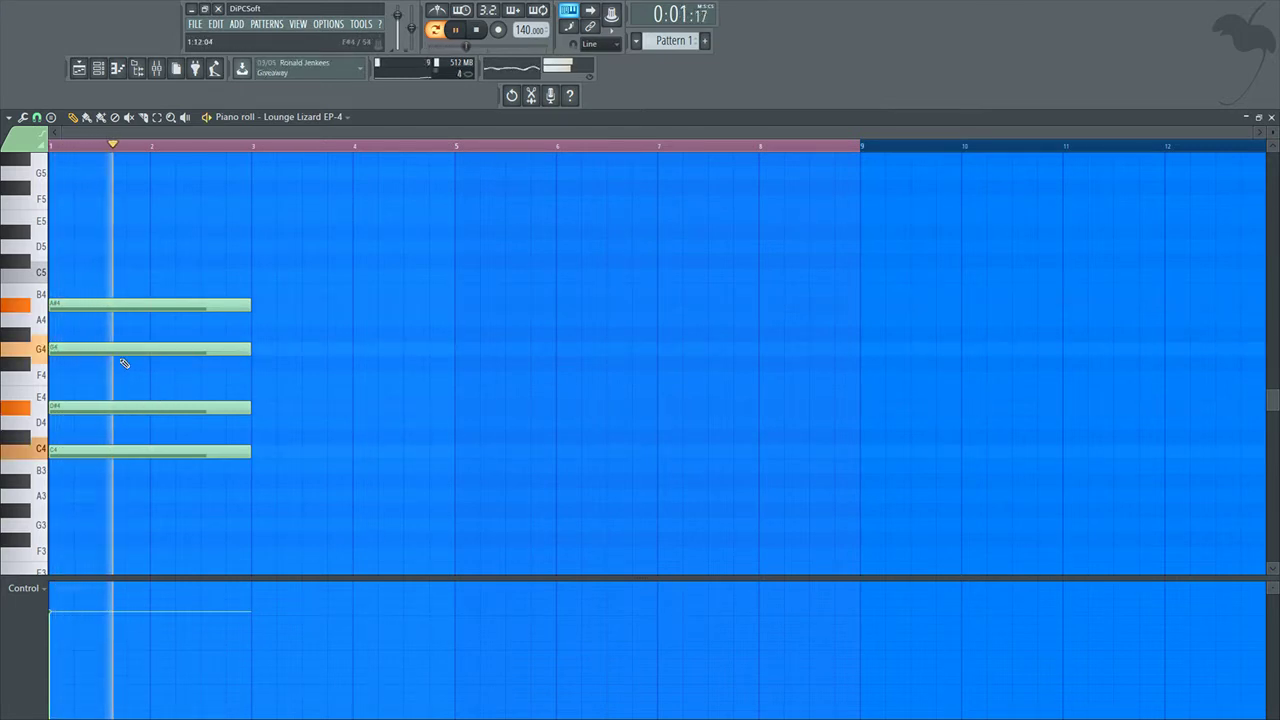
pyautogui.press('space')
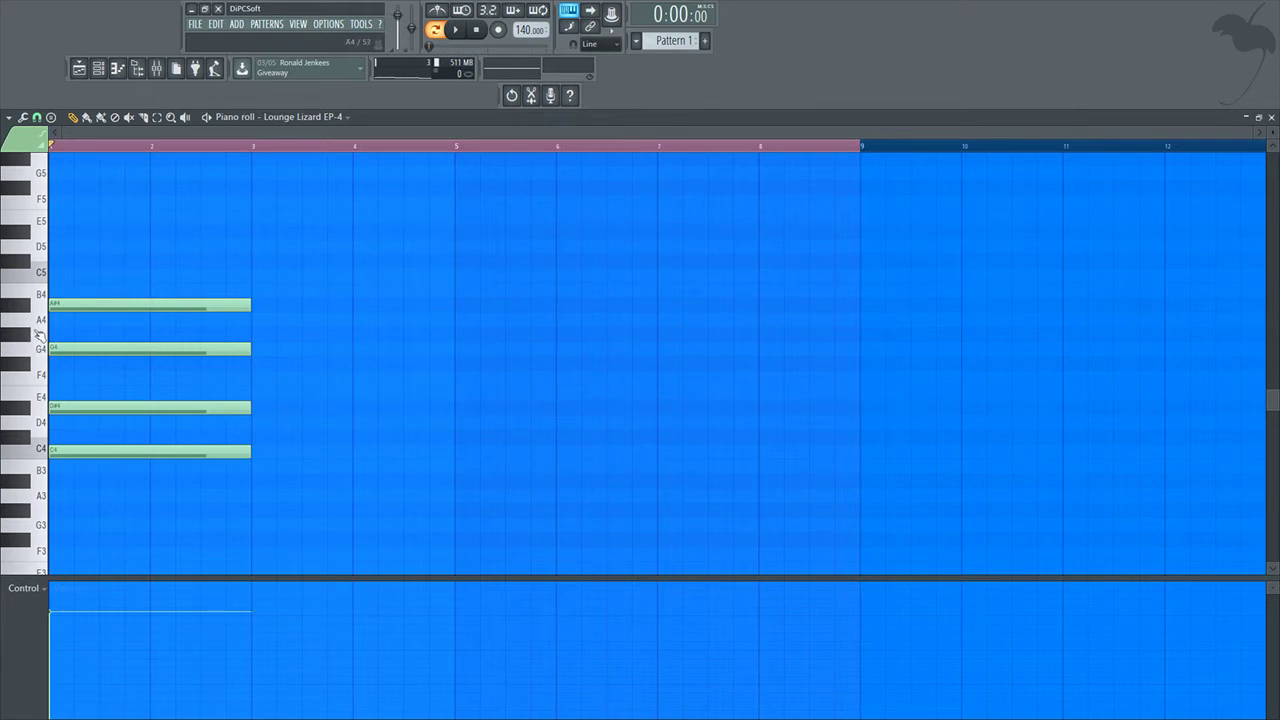
pyautogui.press('space')
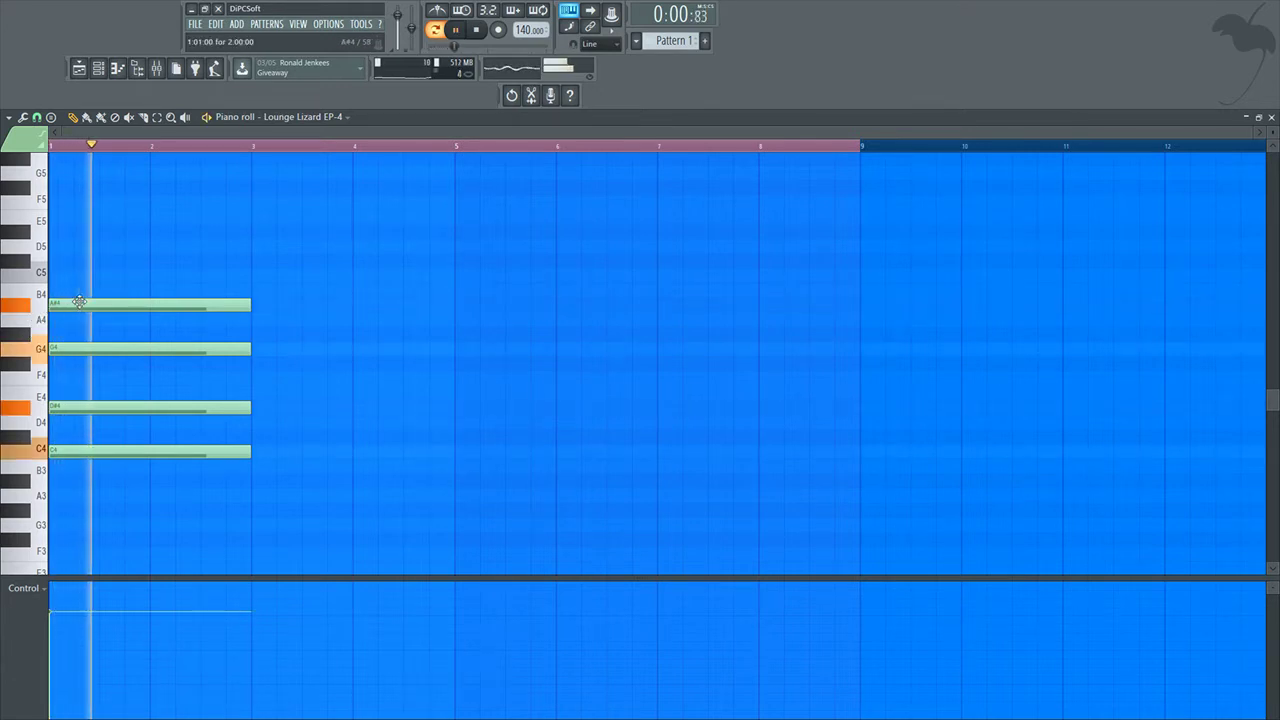
pyautogui.press('space')
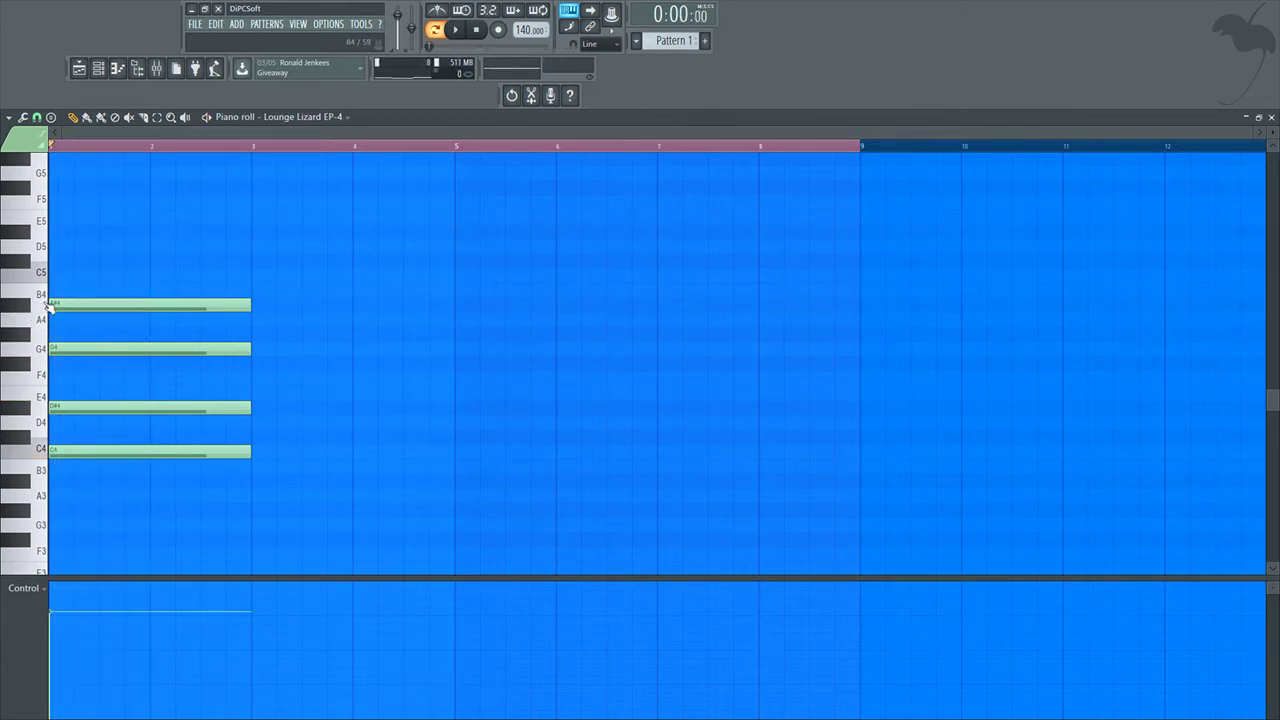
# Transpose all four chord notes up one octave to C5, D#5, G5 and A#5, and play the raised chord.
pyautogui.hotkey('ctrl', 'a')
pyautogui.hotkey('ctrl', 'Up')
pyautogui.press('space')
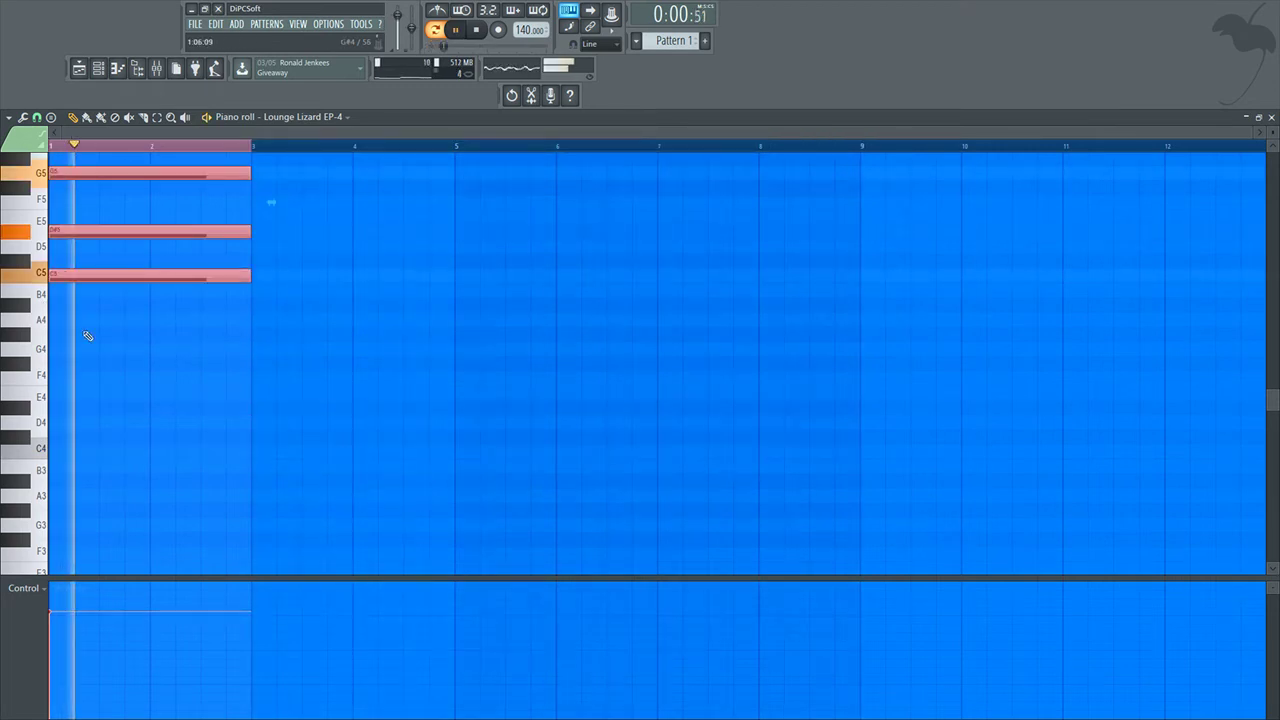
pyautogui.keyDown('ctrl'); pyautogui.scroll(3, 131, 341); pyautogui.keyUp('ctrl')
pyautogui.scroll(3, 131, 341)
pyautogui.keyDown('ctrl'); pyautogui.scroll(2, 131, 341); pyautogui.keyUp('ctrl')
pyautogui.press('space')
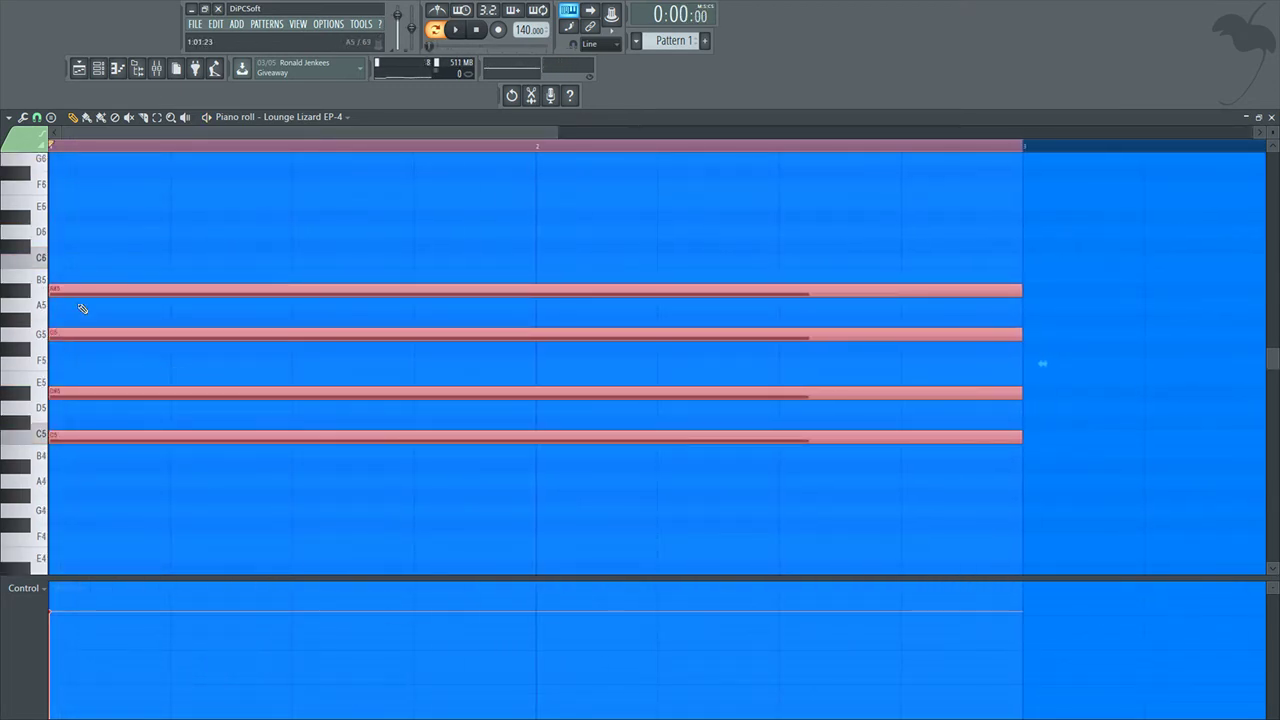
pyautogui.hotkey('ctrl', 'd')
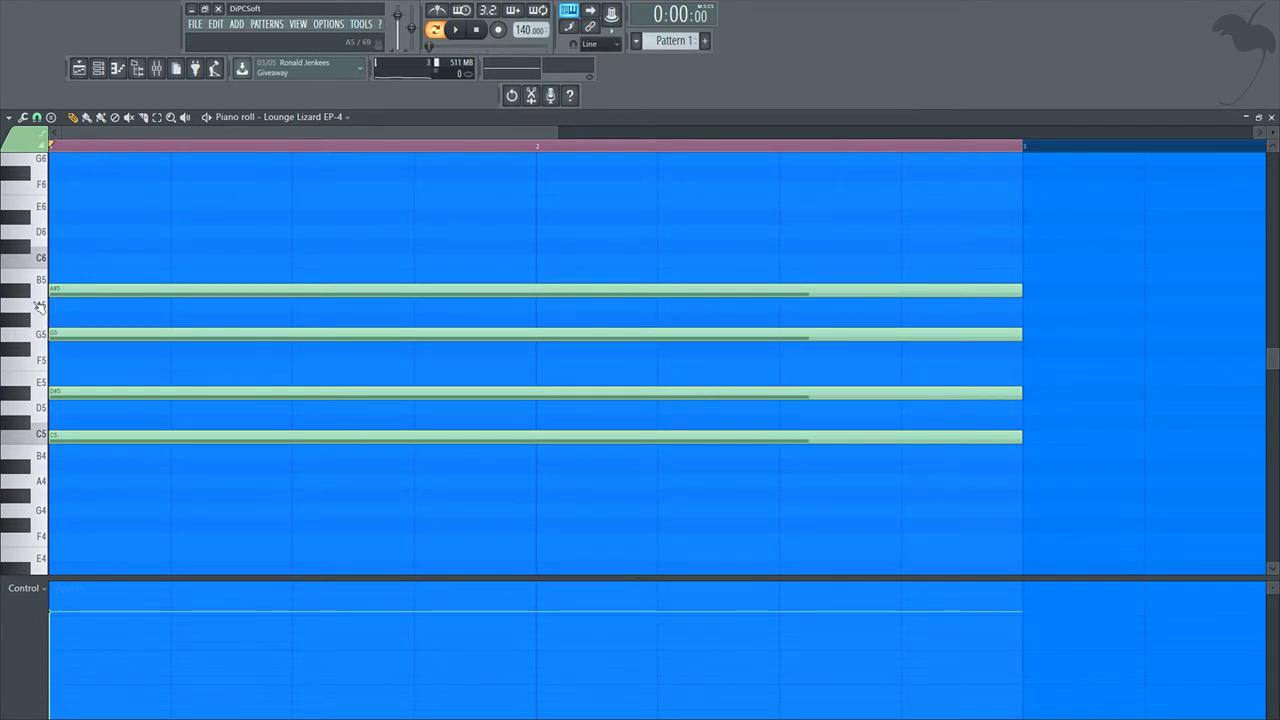
pyautogui.press('space')
# Copy the whole four-note chord into bars 3 and 4, one semitone lower, with its lowest note on B4.
pyautogui.scroll(-3, 357, 243)
pyautogui.keyDown('ctrl'); pyautogui.scroll(-4, 357, 243); pyautogui.keyUp('ctrl')
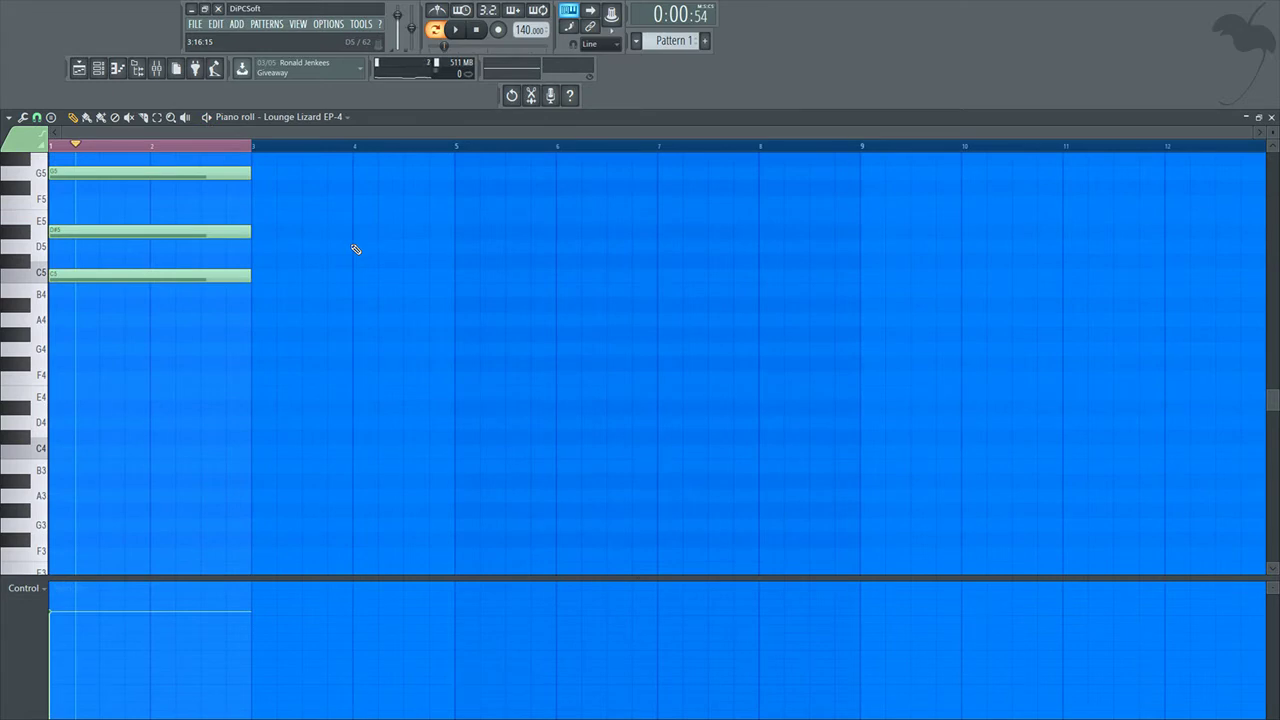
pyautogui.scroll(3, 362, 268)
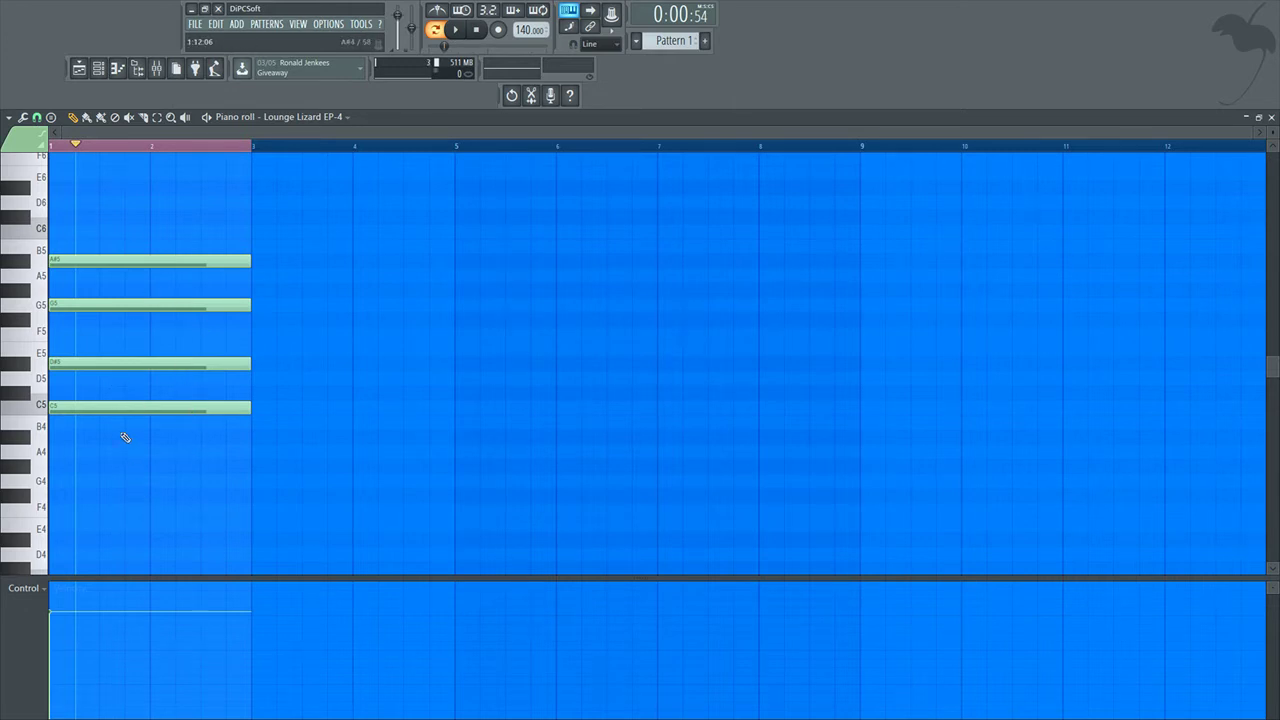
pyautogui.moveTo(117, 456); pyautogui.dragTo(117, 226)
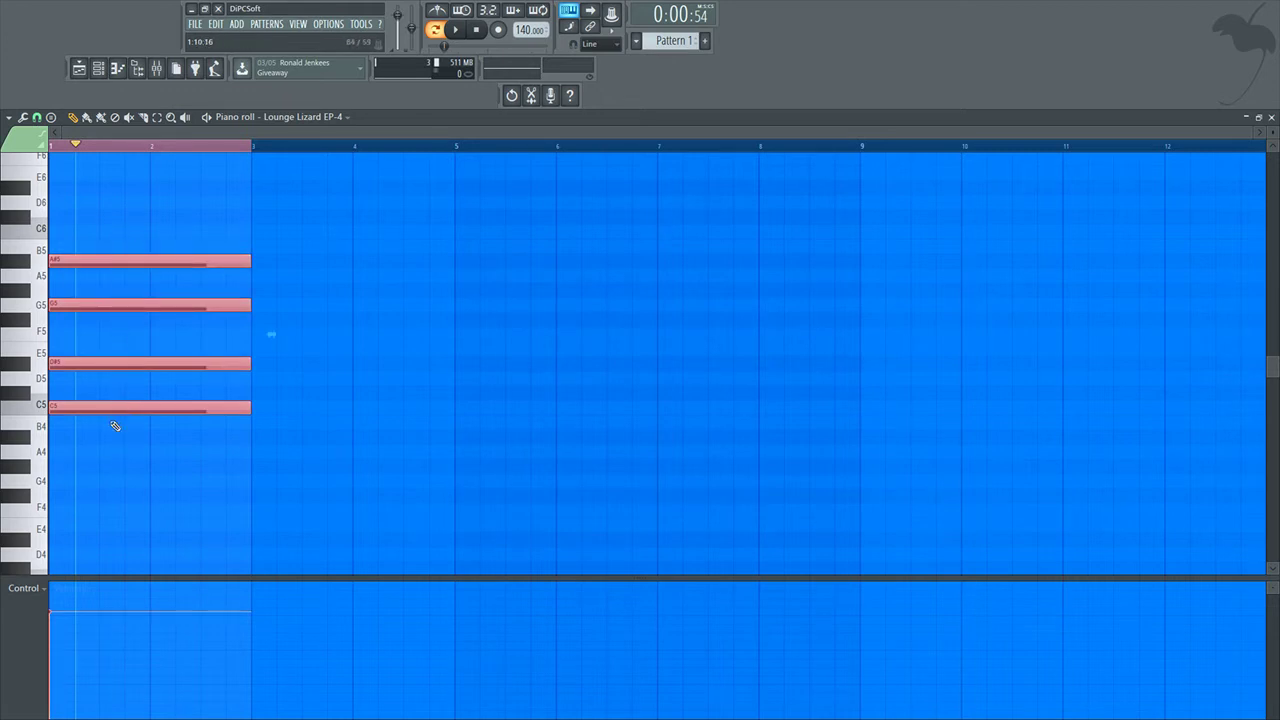
pyautogui.moveTo(106, 408); pyautogui.dragTo(299, 422)
pyautogui.click(285, 458)
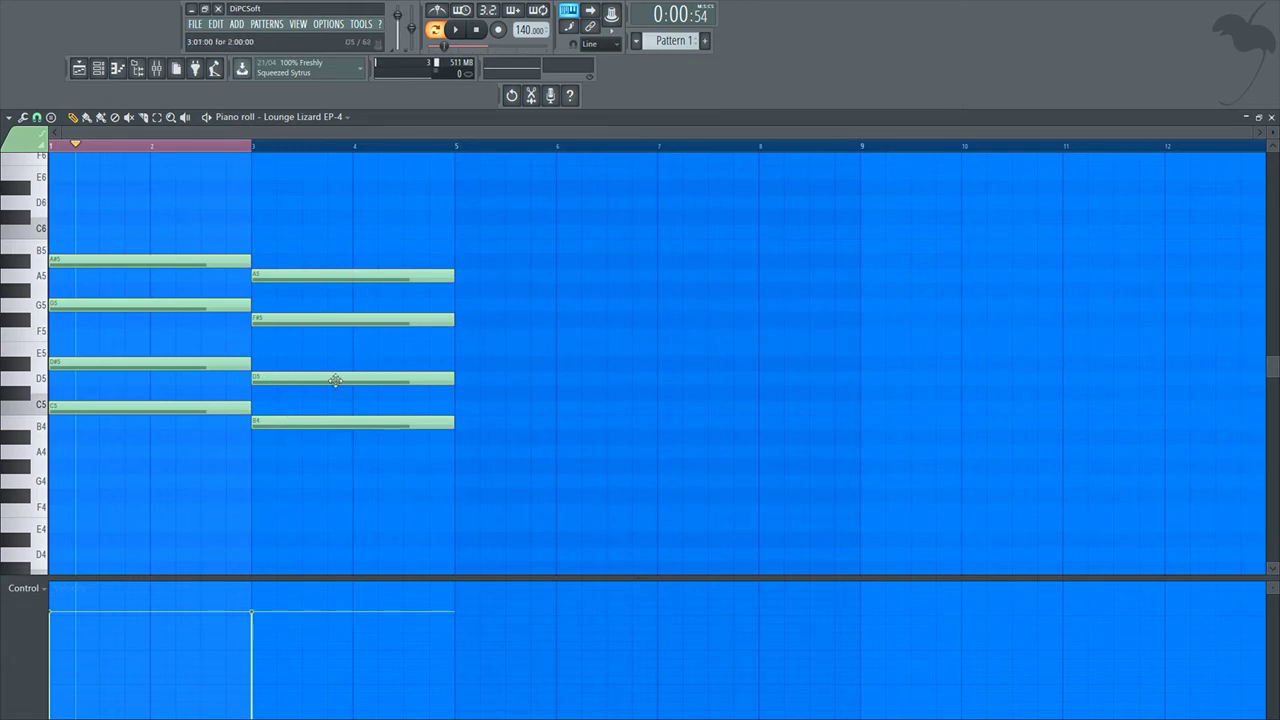
# In the second chord, raise the D5 note to D#5 and the A5 note to A#5.
pyautogui.click(255, 147)
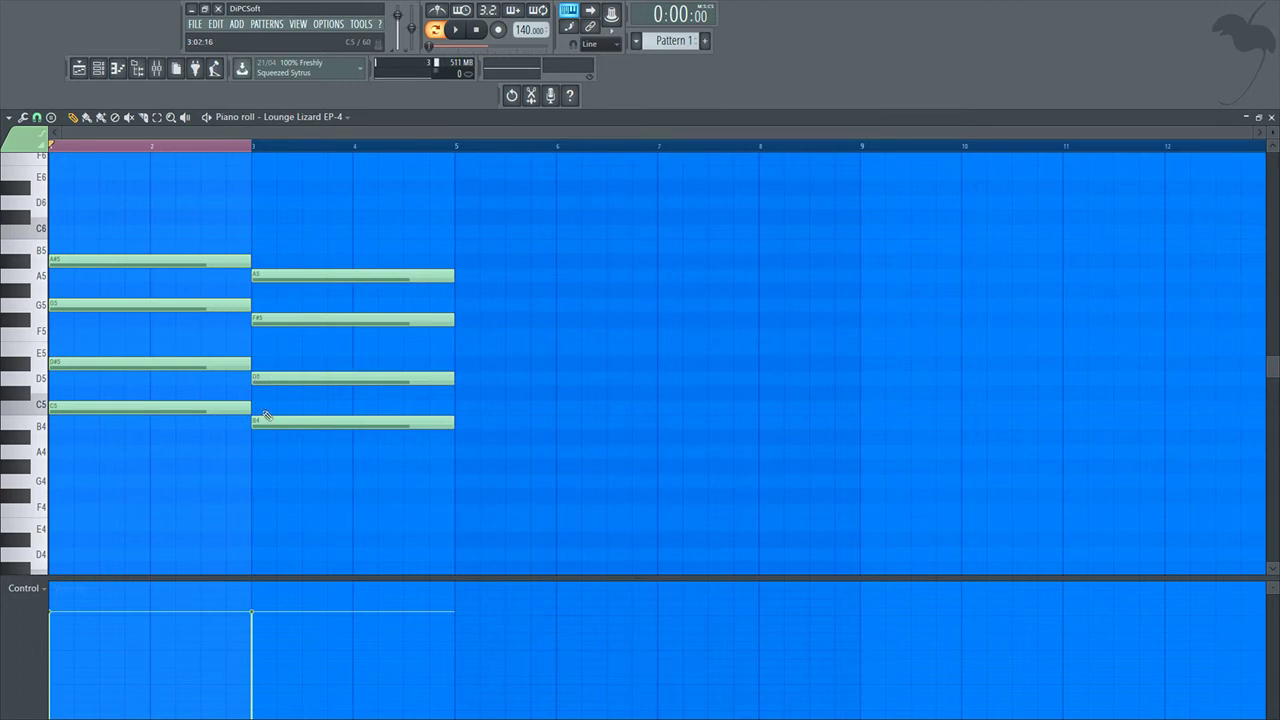
pyautogui.click(288, 377)
pyautogui.moveTo(288, 377); pyautogui.dragTo(290, 358)
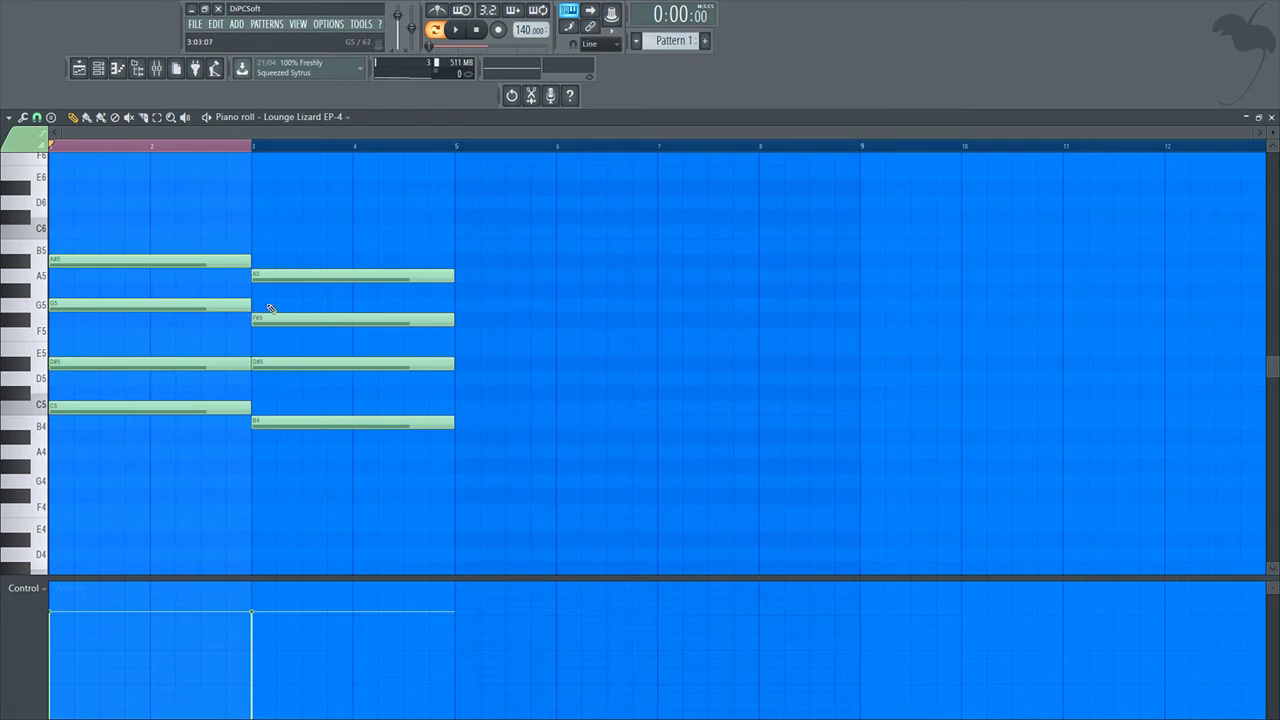
pyautogui.moveTo(258, 275); pyautogui.dragTo(260, 261)
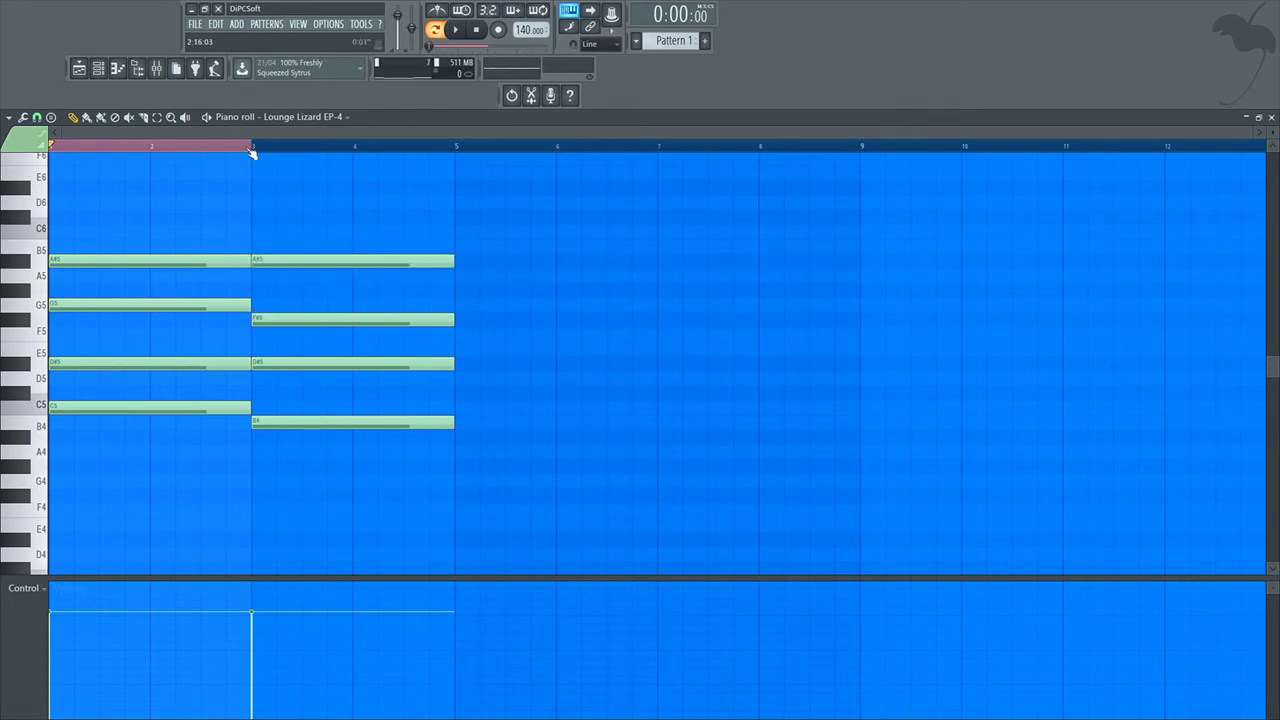
# Play both chords with the time selection extended through bar 4, and clear the selection.
pyautogui.press('space')
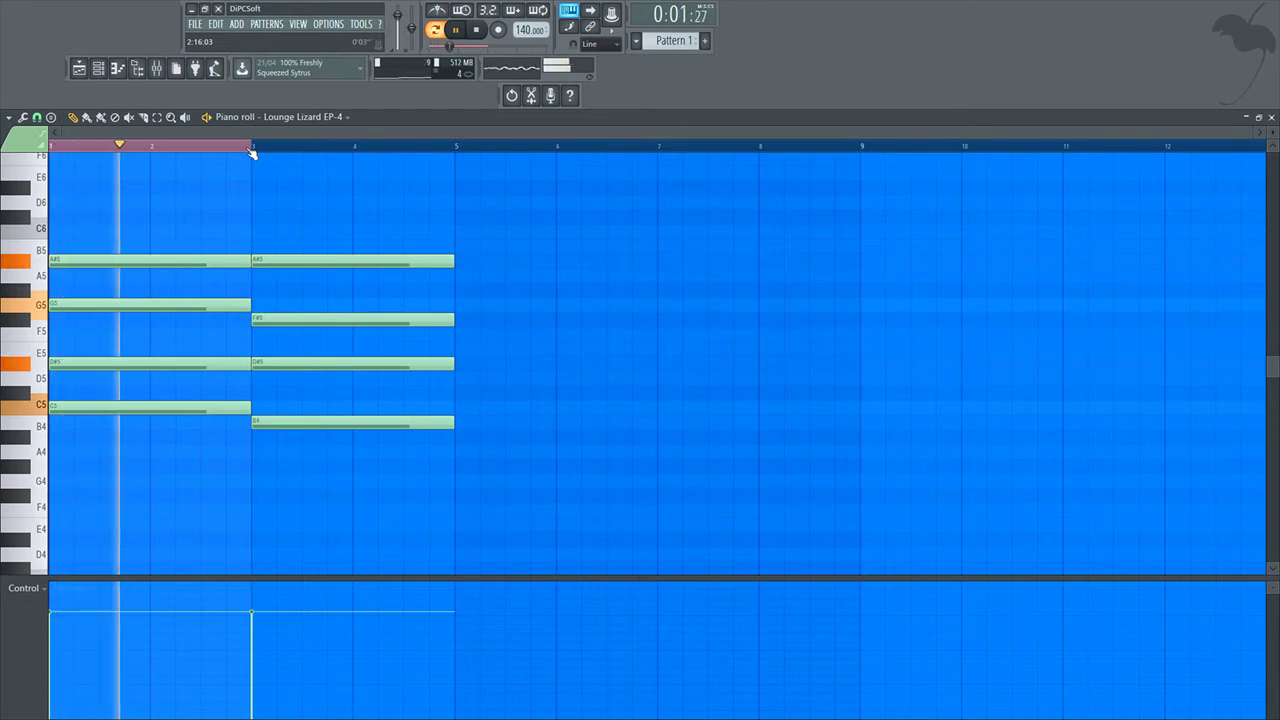
pyautogui.moveTo(252, 148); pyautogui.dragTo(456, 148)
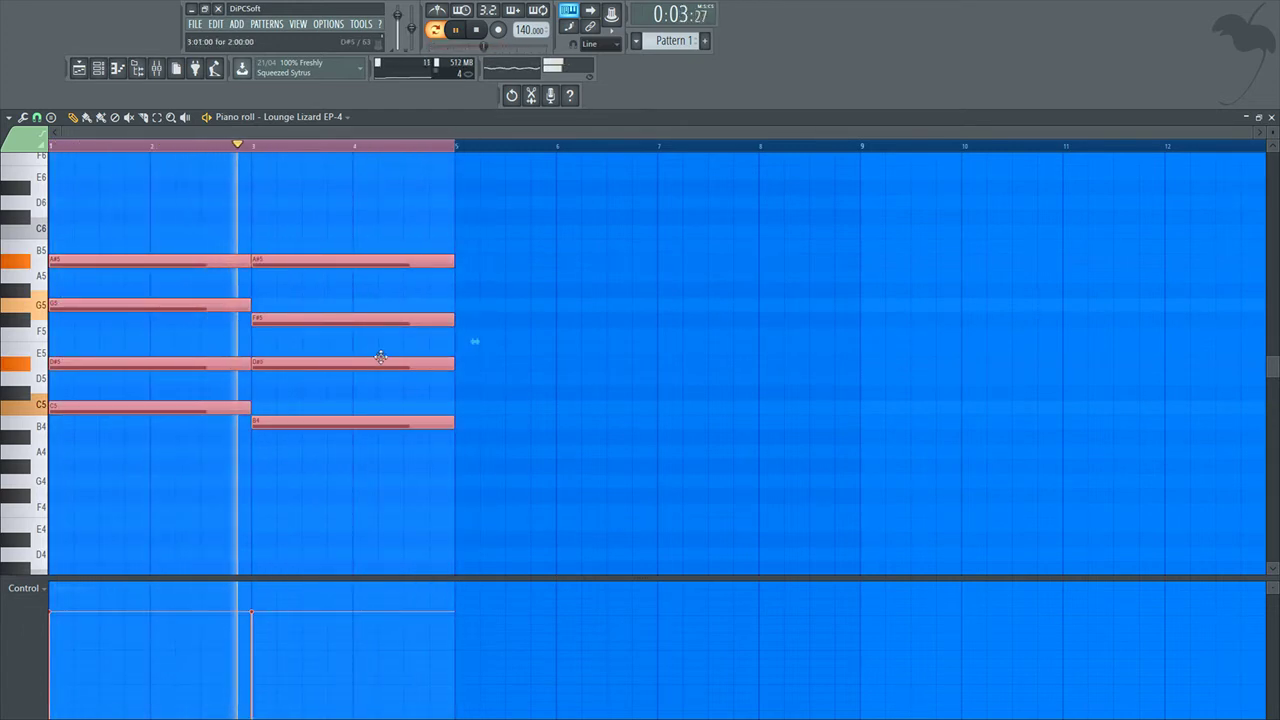
pyautogui.press('space')
pyautogui.click(451, 150)
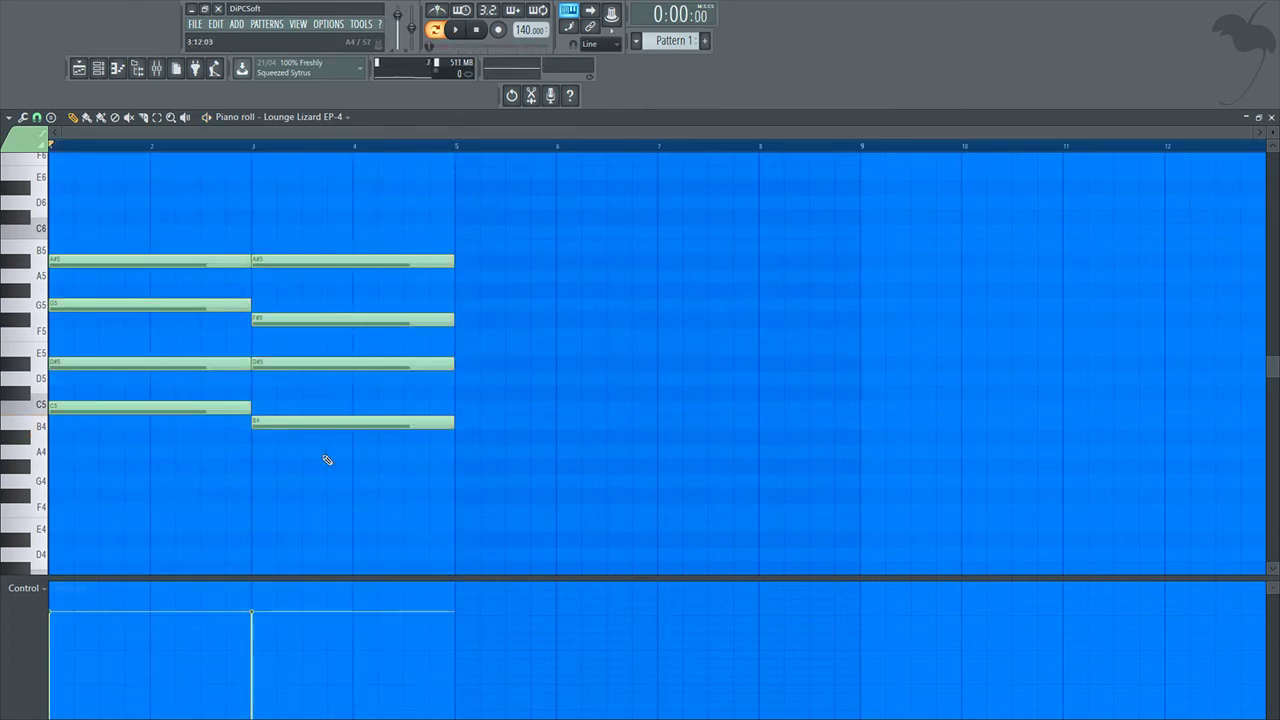
# Duplicate the lowest notes of both chords, C5 and B4, one octave lower as bass notes C4 and B3.
pyautogui.moveTo(337, 457); pyautogui.dragTo(197, 396)
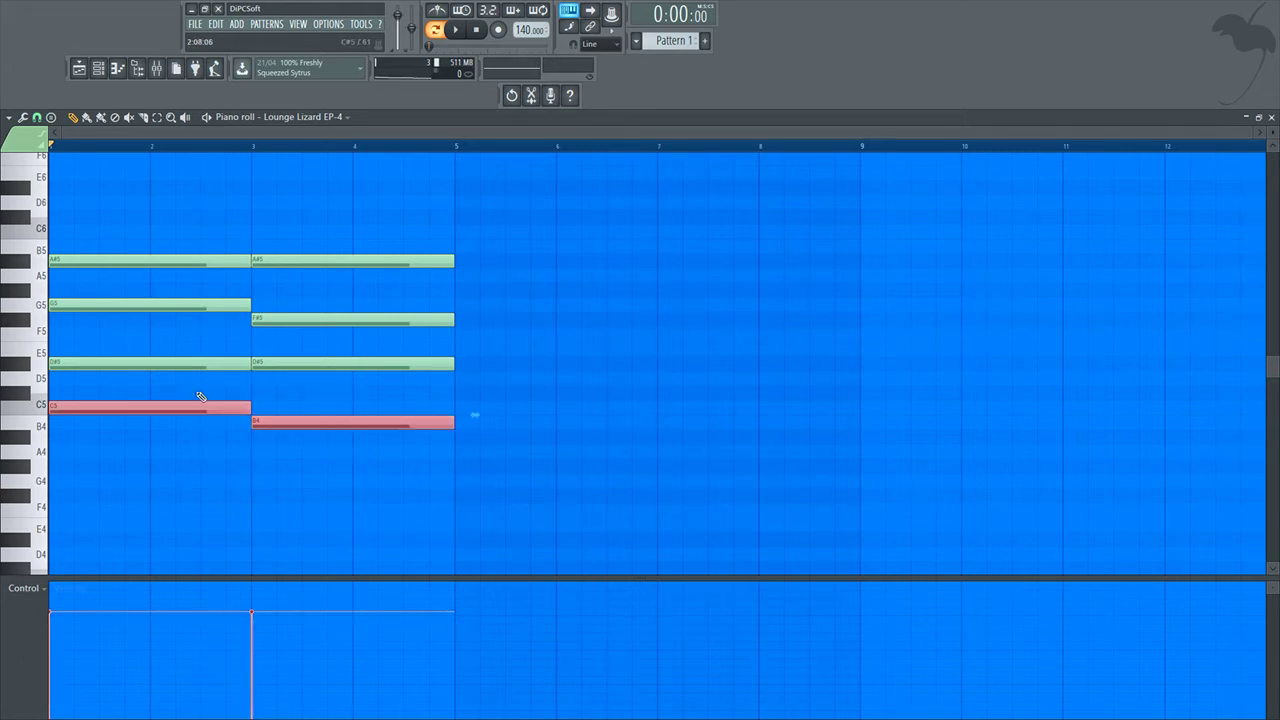
pyautogui.click(420, 490)
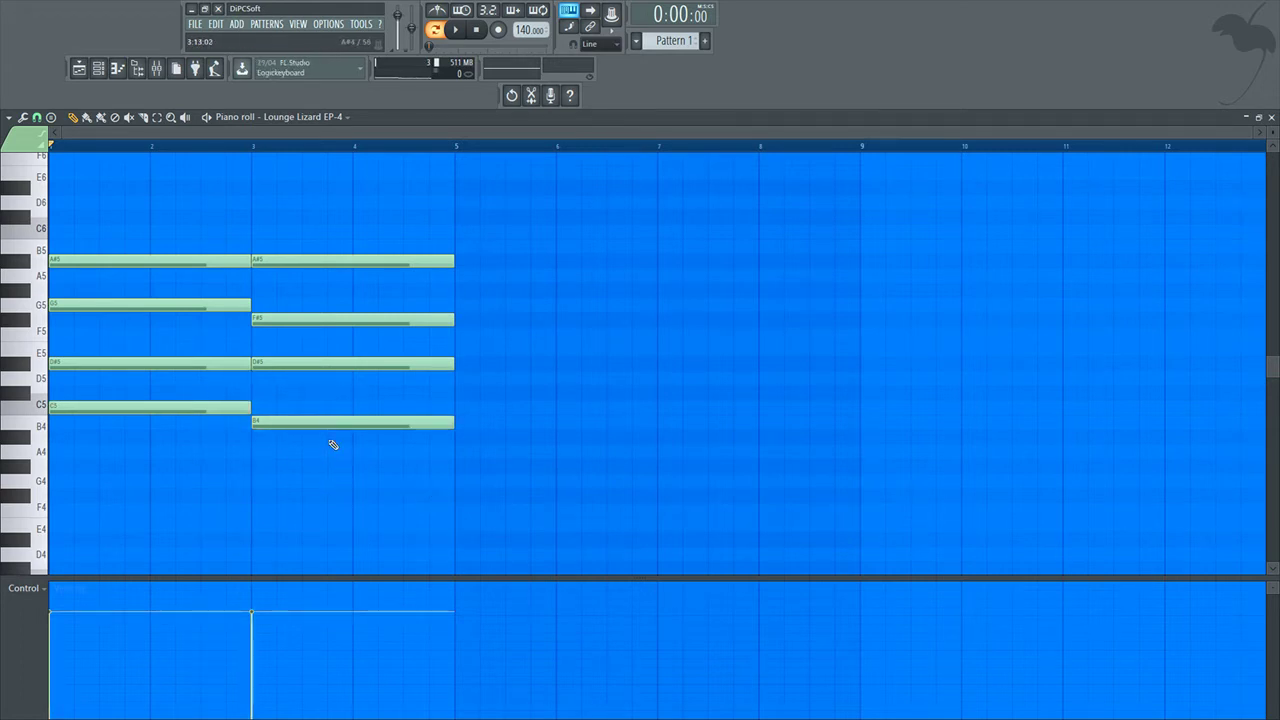
pyautogui.click(74, 118)
pyautogui.moveTo(314, 486)
pyautogui.mouseDown()
pyautogui.moveTo(197, 414)
pyautogui.moveTo(166, 374)
pyautogui.mouseUp()
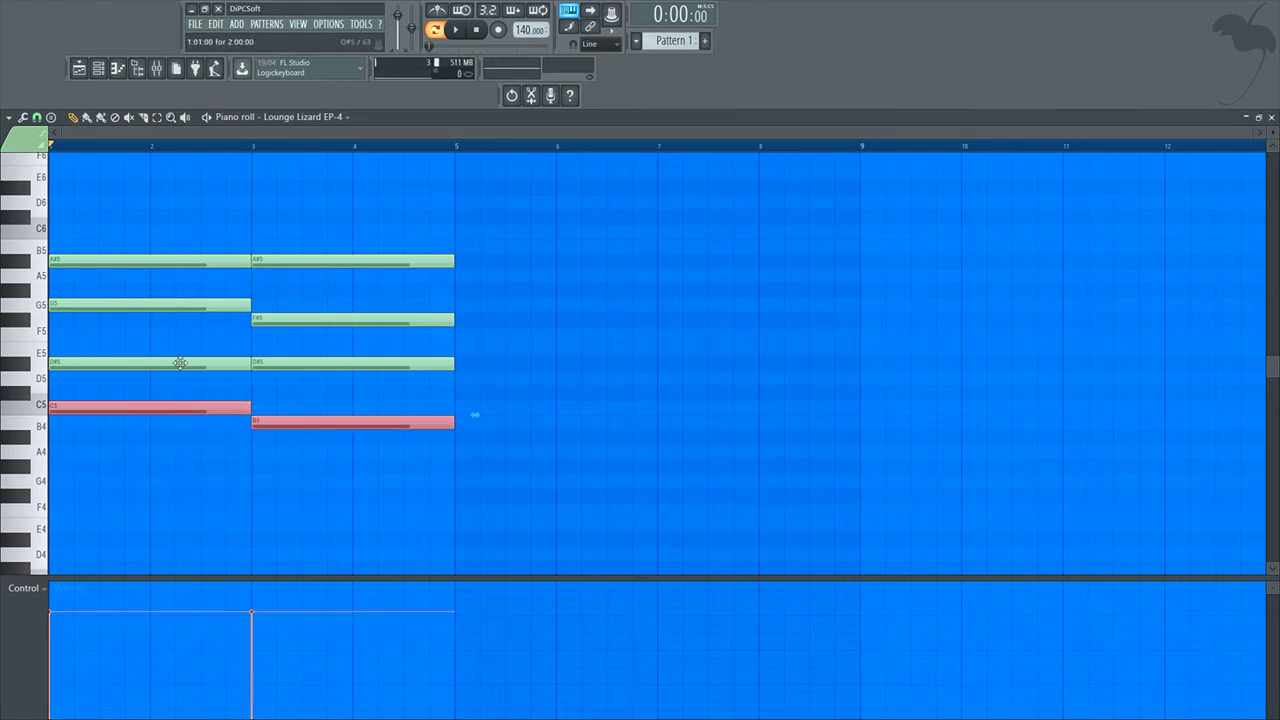
pyautogui.moveTo(475, 414); pyautogui.dragTo(481, 414)
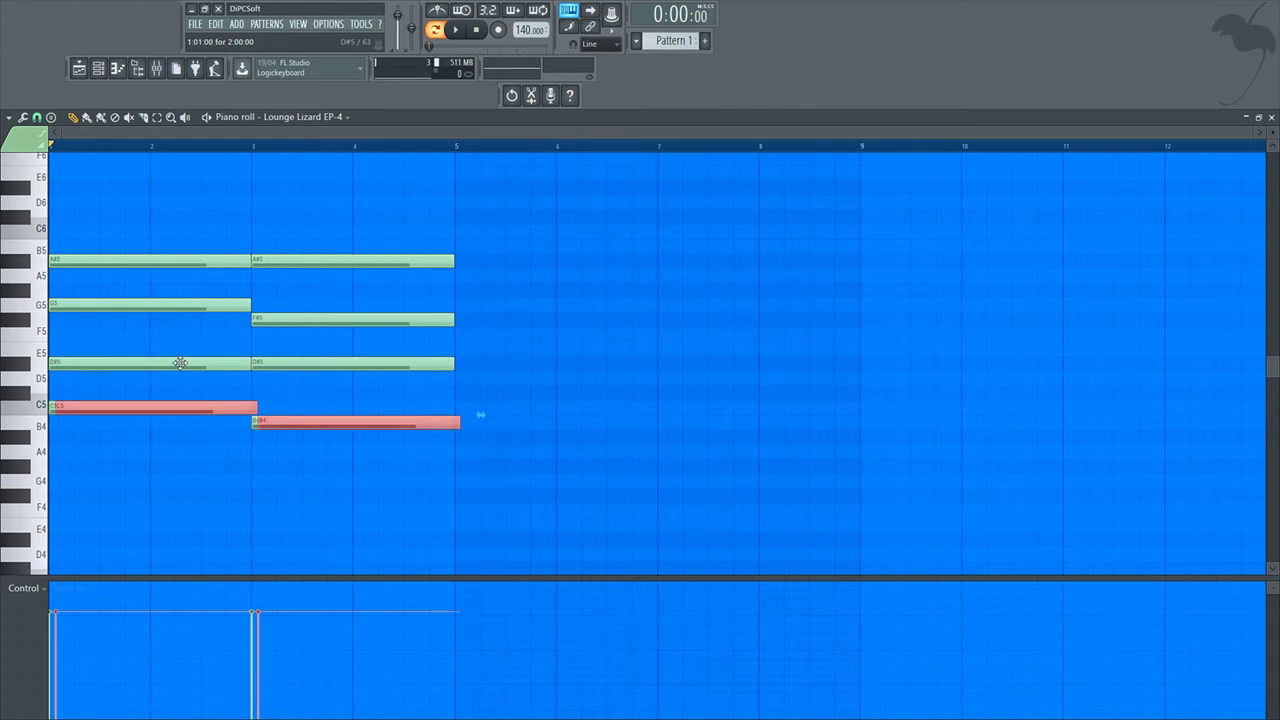
pyautogui.press('Escape')
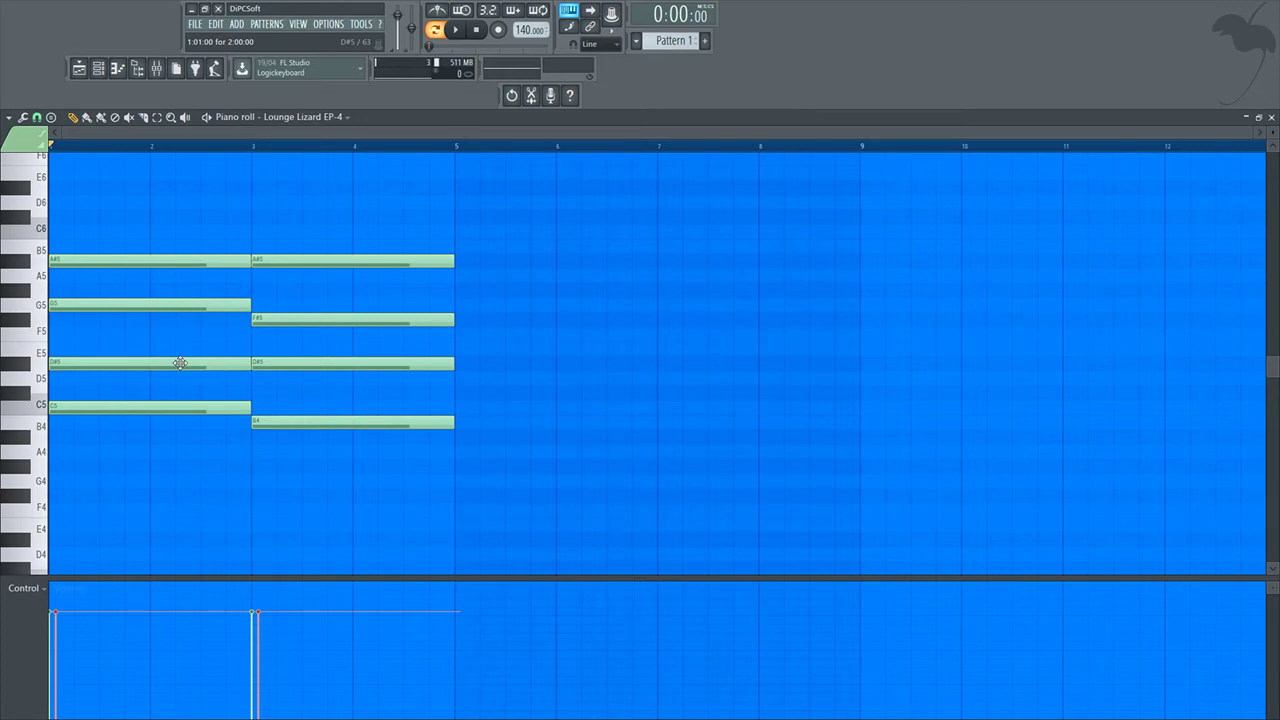
pyautogui.scroll(5, 329, 428)
pyautogui.scroll(-4, 329, 428)
pyautogui.hotkey('ctrl', 'v')
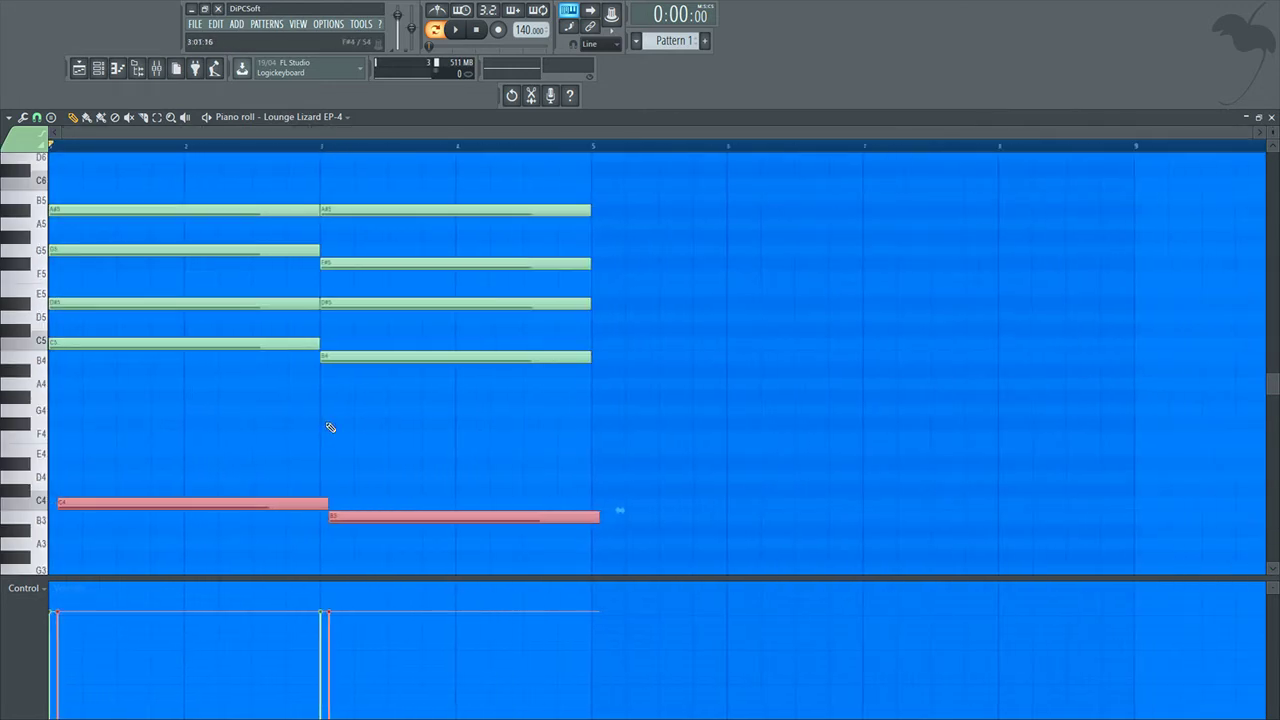
# Align the C4 and B3 bass notes with the chord starts at bars 1 and 3, and deselect them.
pyautogui.press('space')
pyautogui.press('space')
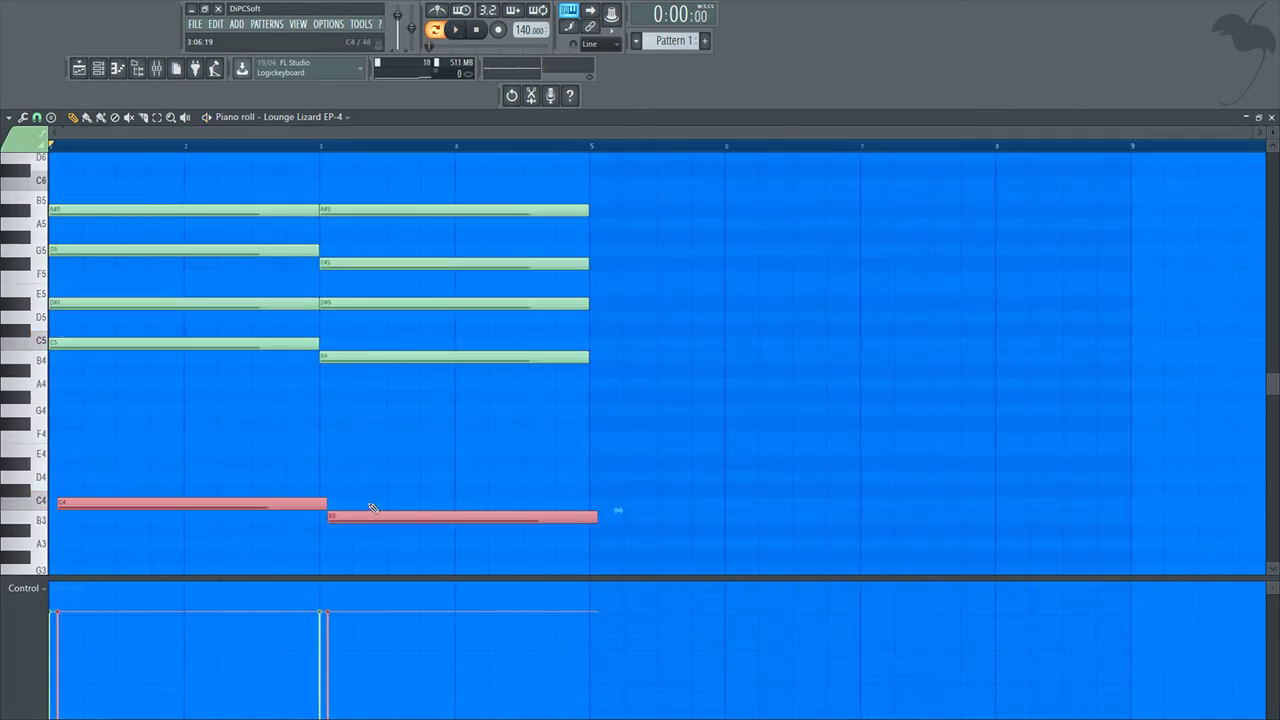
pyautogui.press('Escape')
pyautogui.scroll(2, 385, 488)
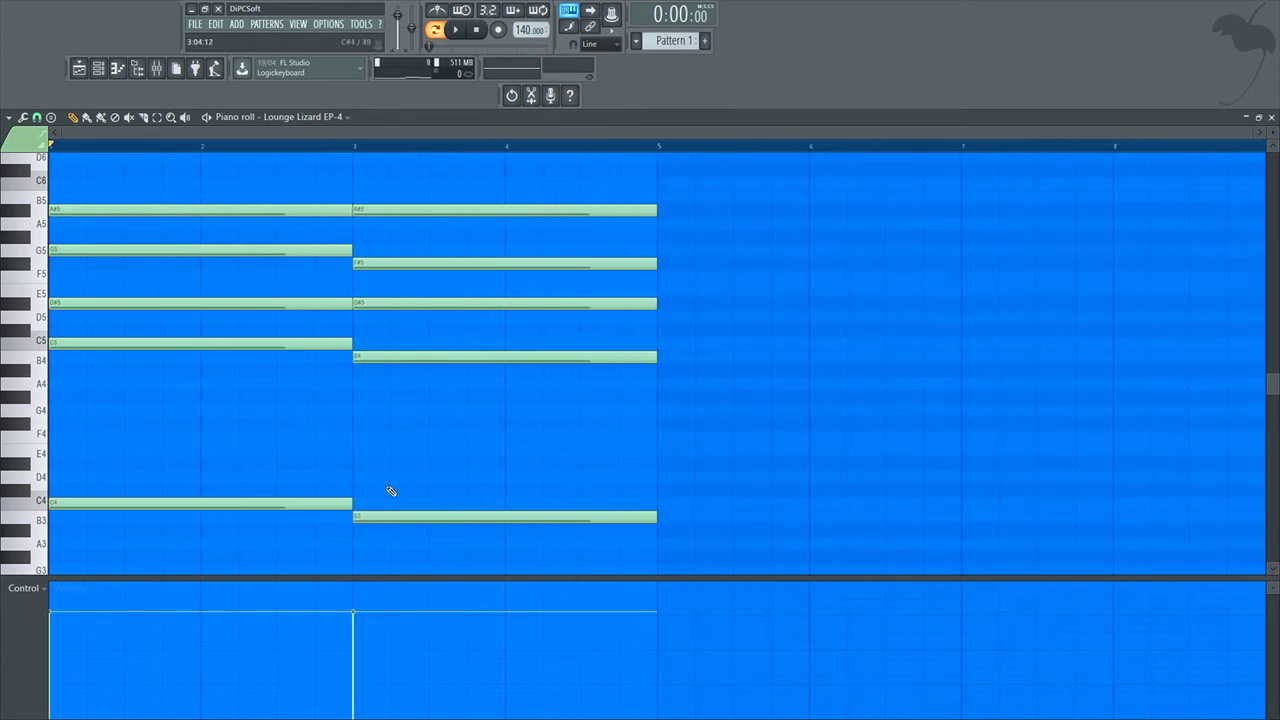
# Play the two chords together with their bass notes and review the notes in bars 1 to 4.
pyautogui.press('space')
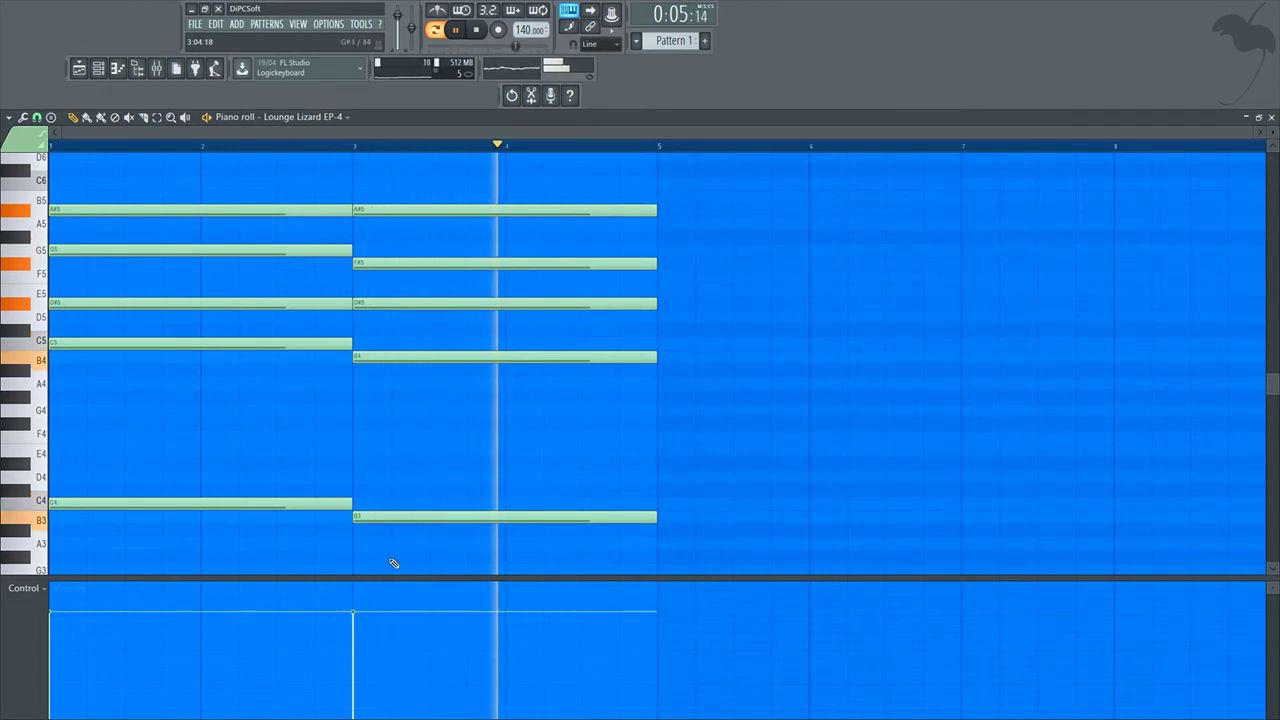
pyautogui.press('space')
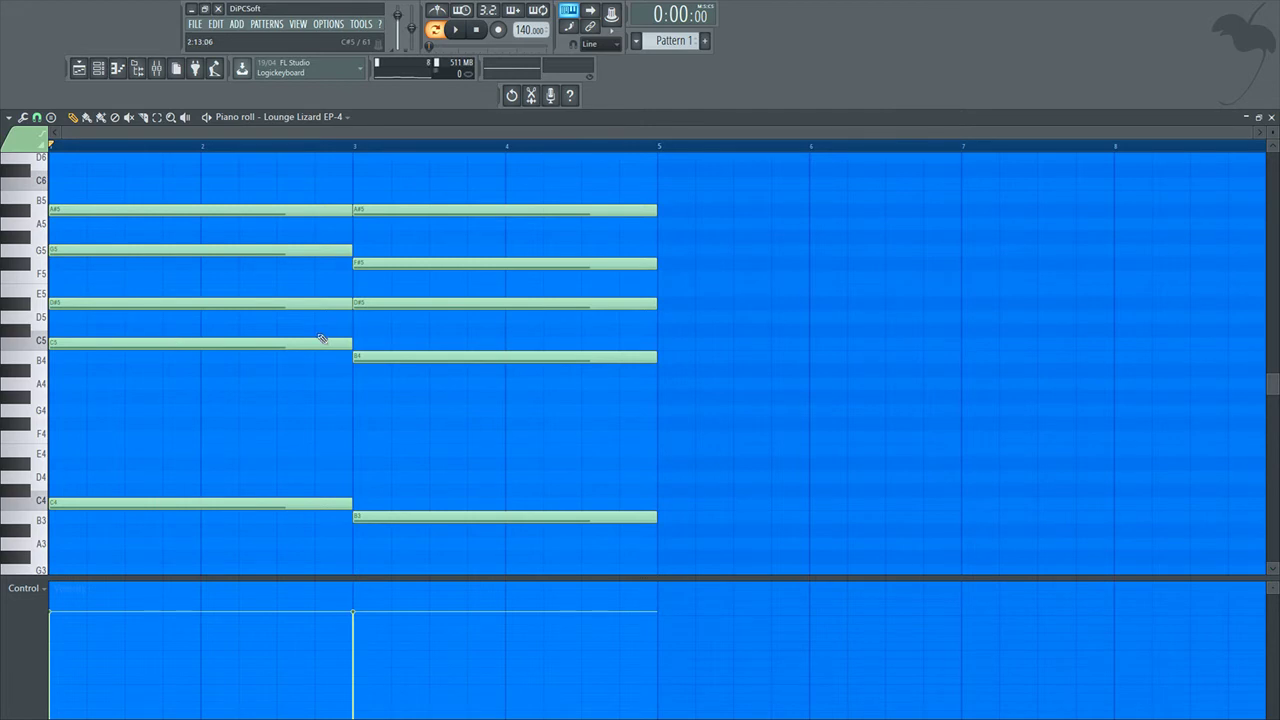
pyautogui.scroll(-1, 508, 479)
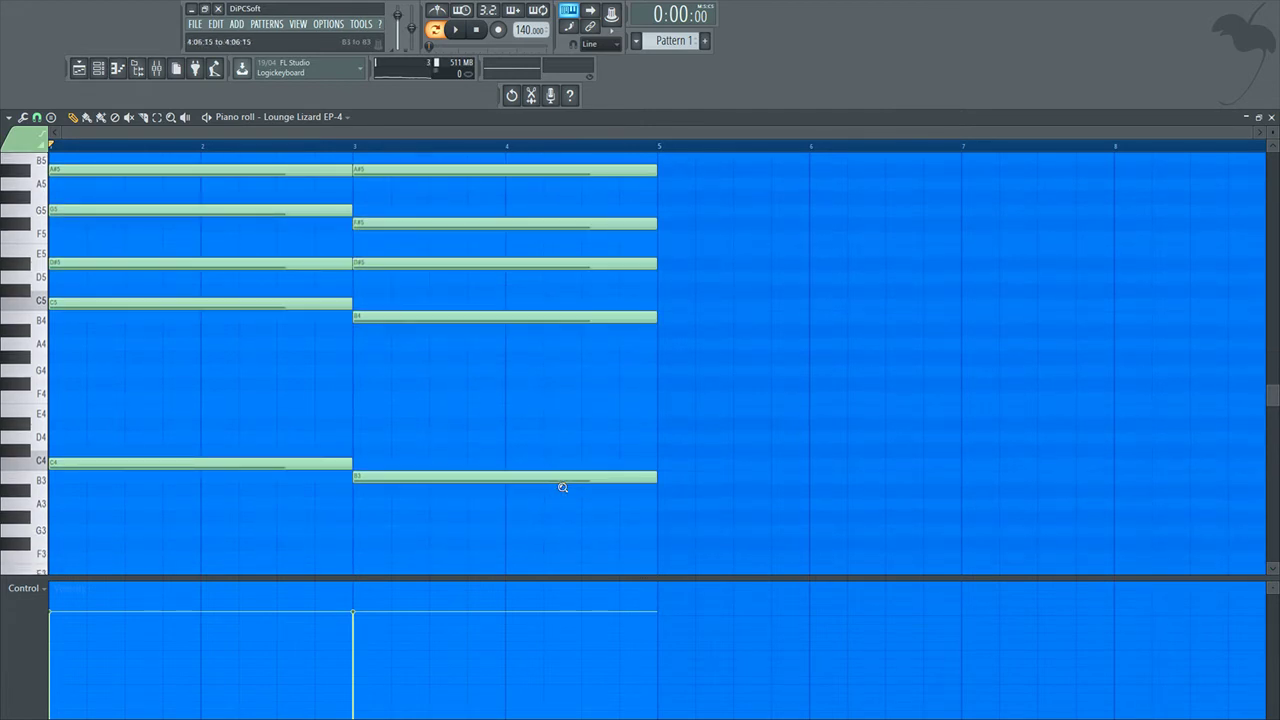
pyautogui.scroll(1, 560, 486)
pyautogui.scroll(-1, 569, 509)
pyautogui.scroll(-1, 610, 532)
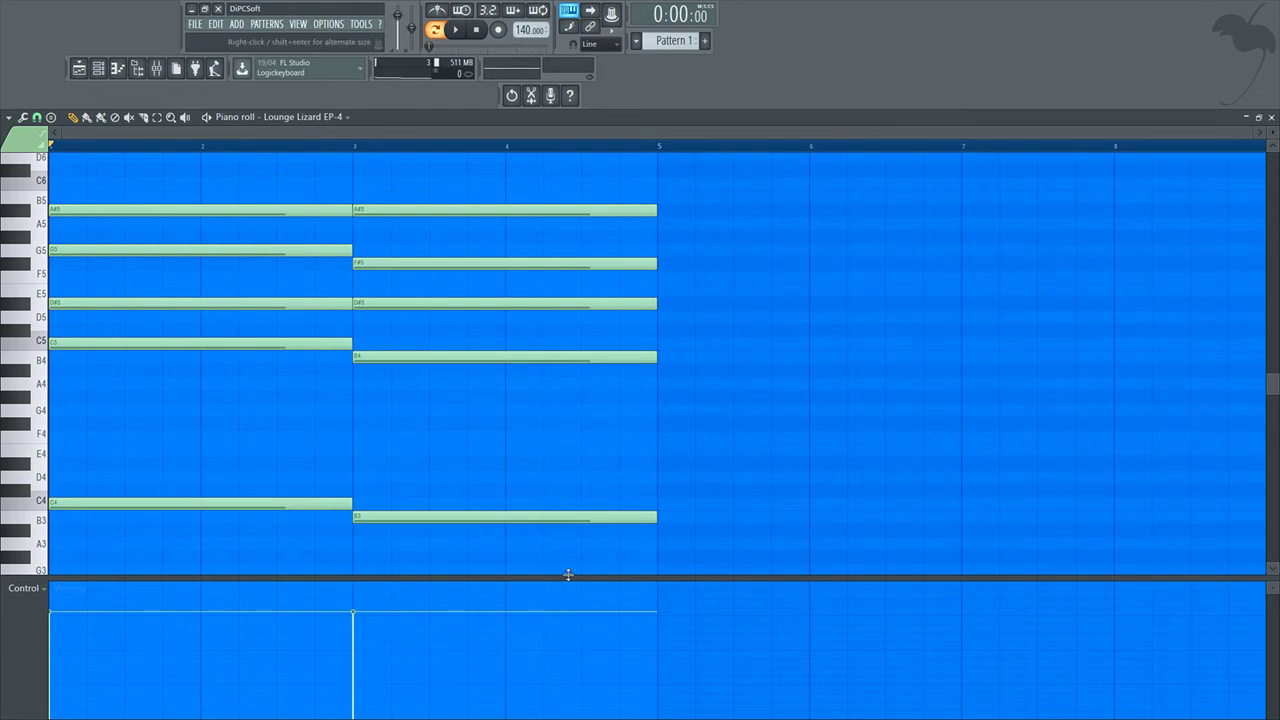
# Copy the second chord, including its B3 bass note, into bars 5 and 6 at the same pitches.
pyautogui.moveTo(149, 546); pyautogui.dragTo(157, 216)
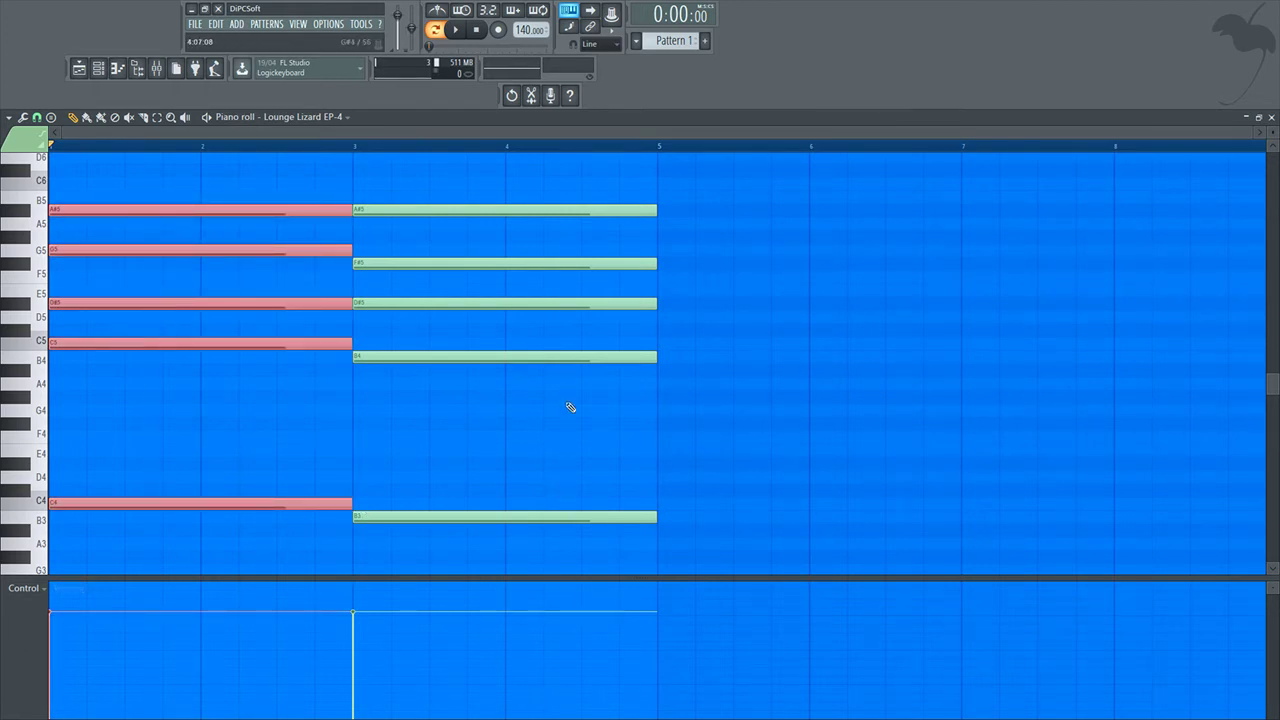
pyautogui.moveTo(556, 536); pyautogui.dragTo(503, 198)
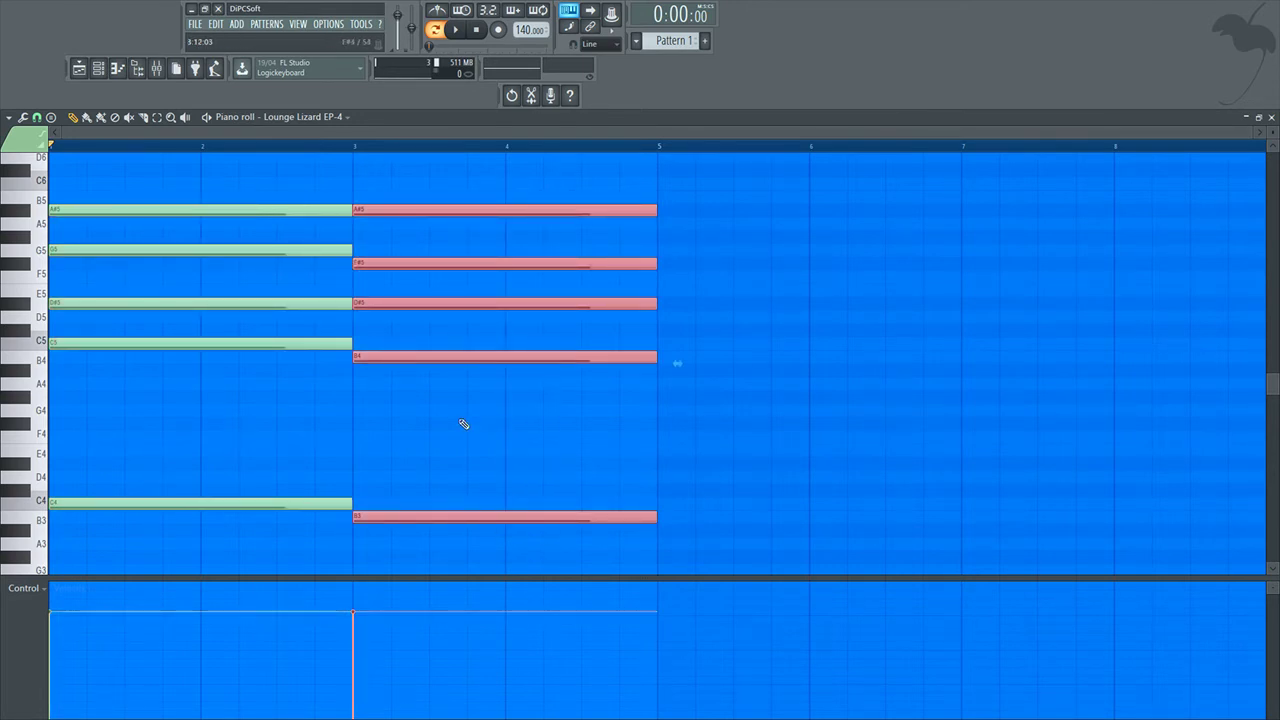
pyautogui.moveTo(426, 357); pyautogui.dragTo(743, 351)
pyautogui.scroll(-2, 806, 363)
pyautogui.click(834, 362)
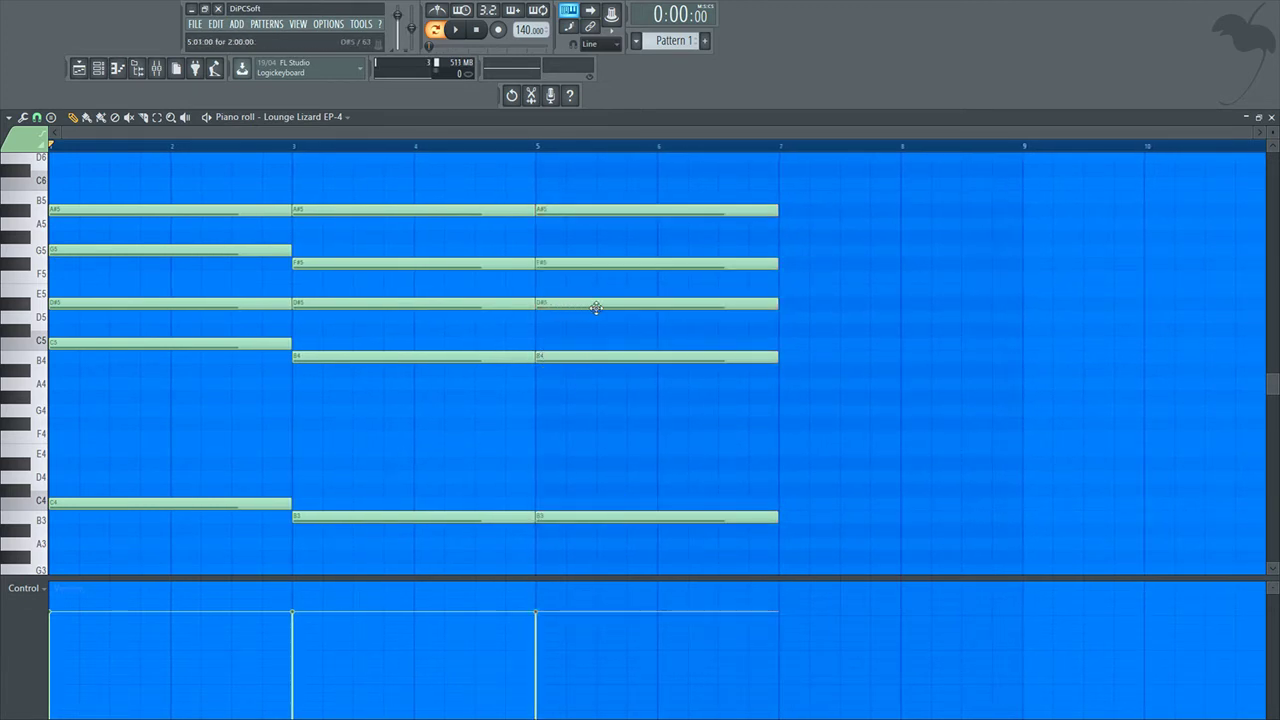
# In the third chord, lower the D#5 note to D5 and the A#5 note to A5.
pyautogui.moveTo(596, 308); pyautogui.dragTo(599, 319)
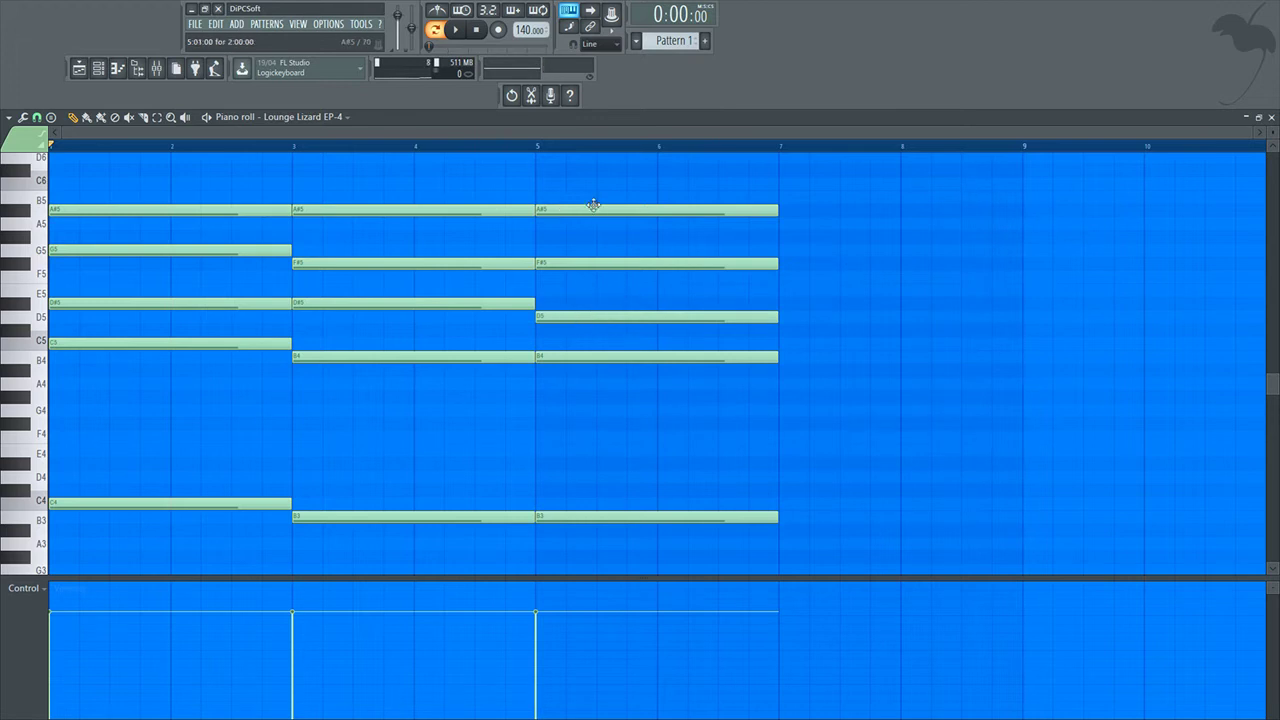
pyautogui.moveTo(594, 208); pyautogui.dragTo(592, 223)
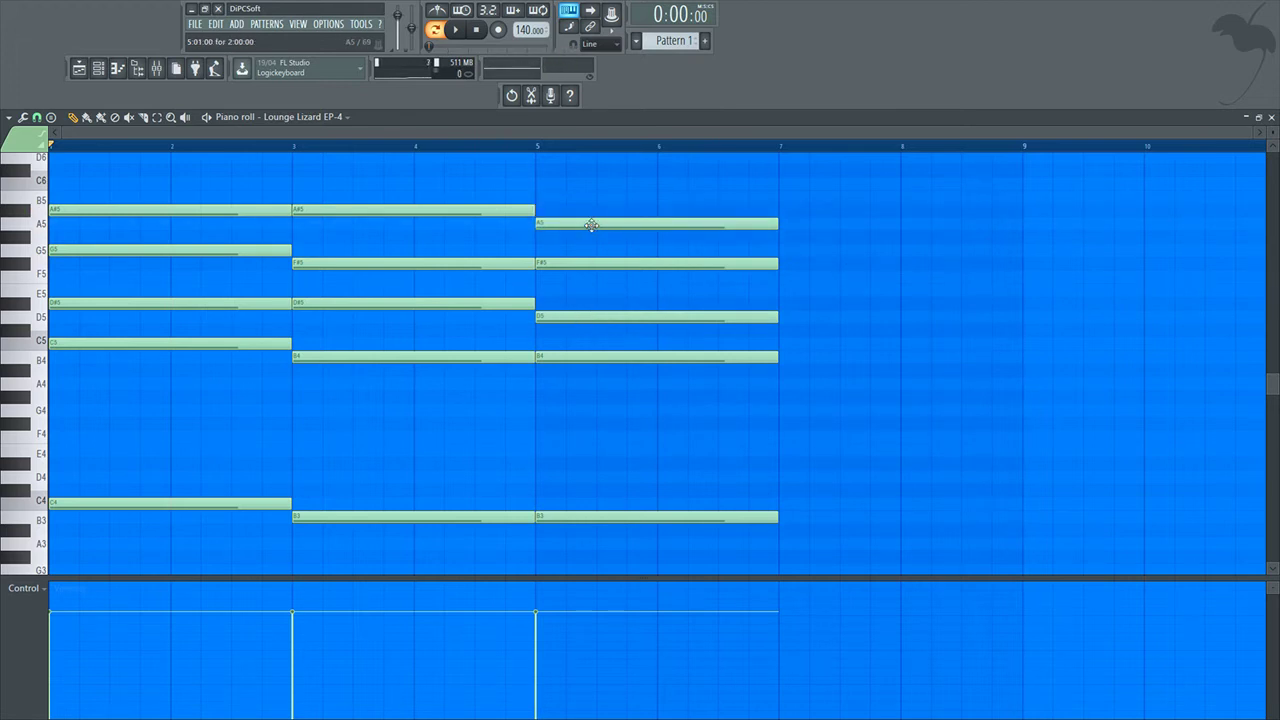
# Play the three chords, and copy the third chord with its bass note into bars 7 and 8, transposed down to G4 and G3.
pyautogui.press('space')
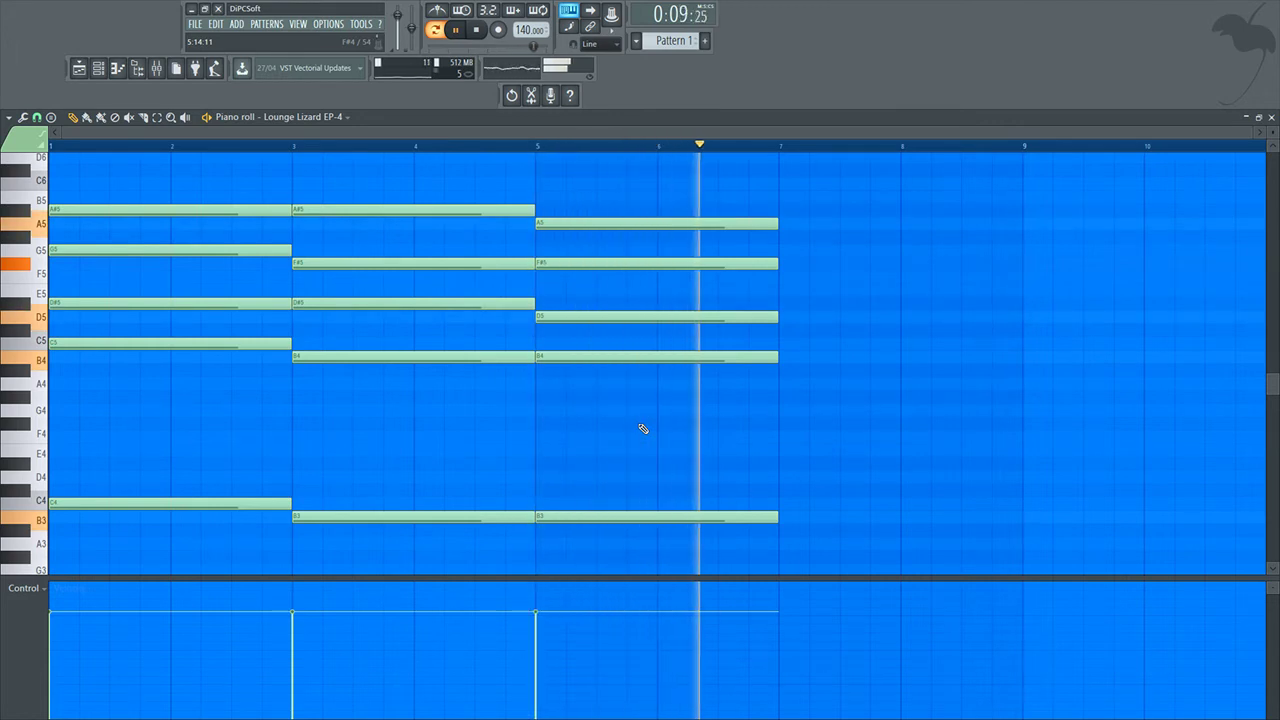
pyautogui.press('space')
pyautogui.moveTo(643, 429); pyautogui.dragTo(617, 409)
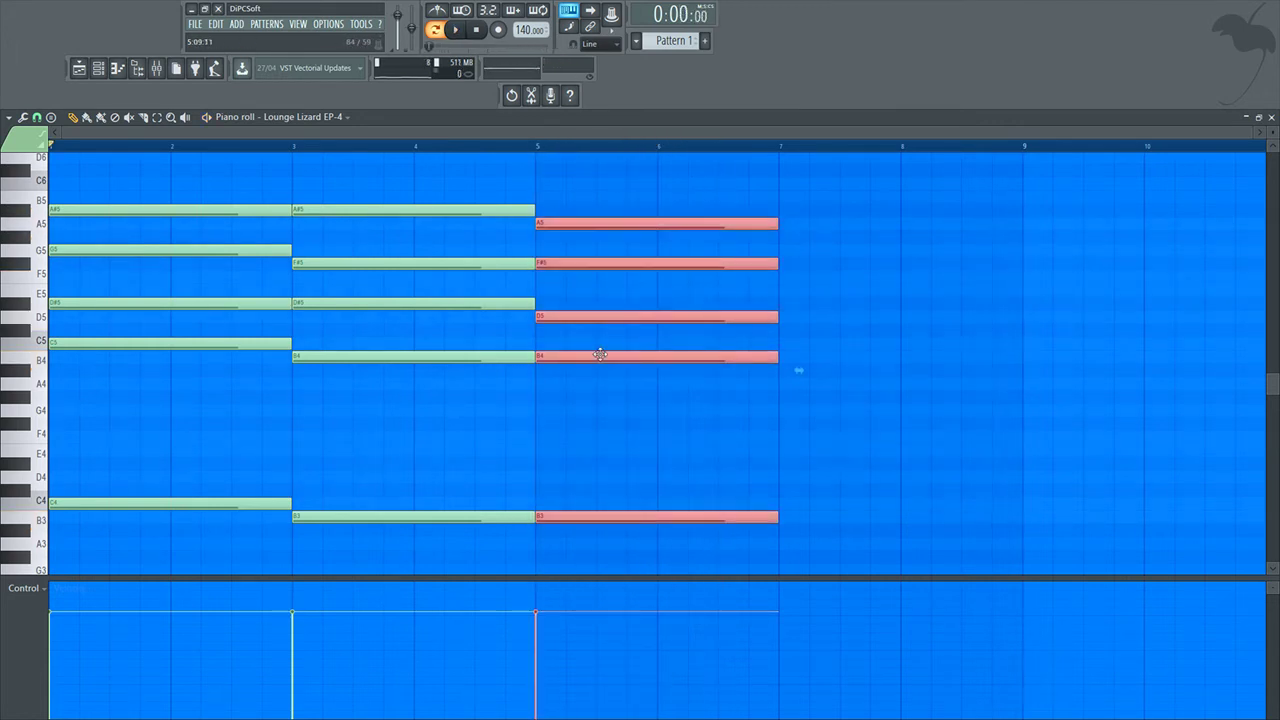
pyautogui.hotkey('ctrl', 'b')
pyautogui.moveTo(843, 357); pyautogui.dragTo(852, 407)
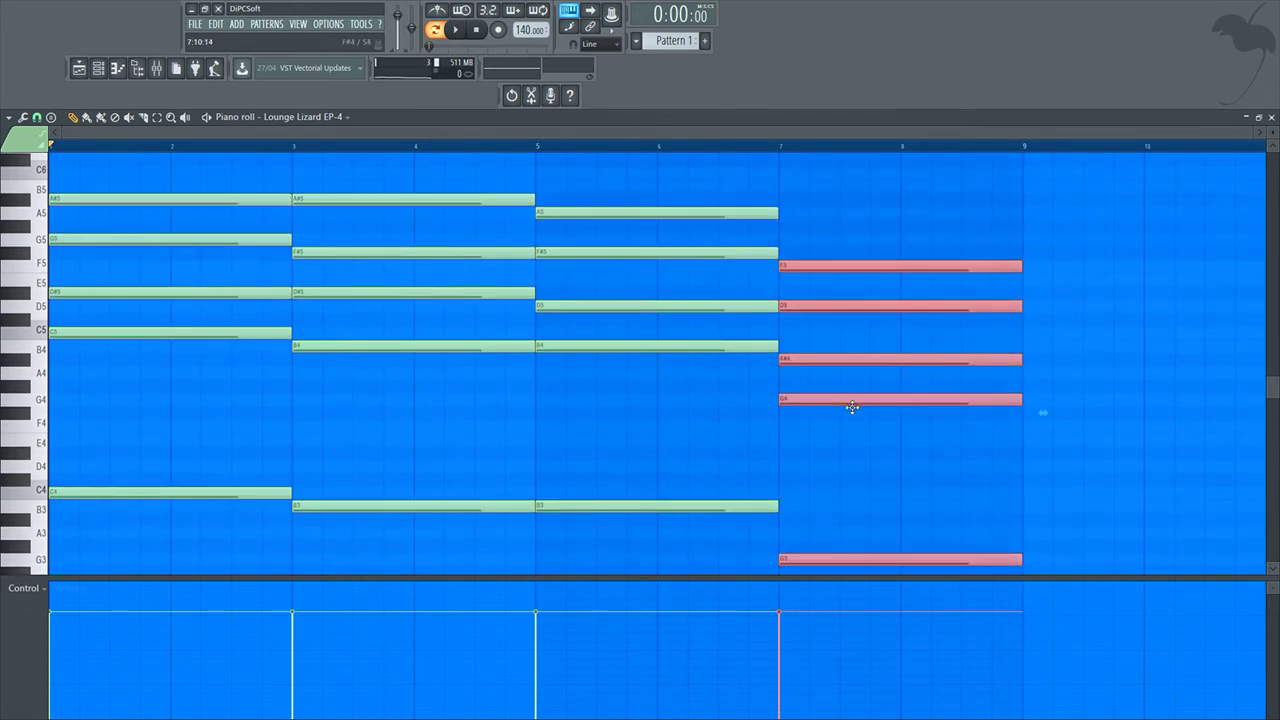
# In the fourth chord, raise the A#4 note to B4 and the F5 note to F#5, and play the progression.
pyautogui.click(835, 363)
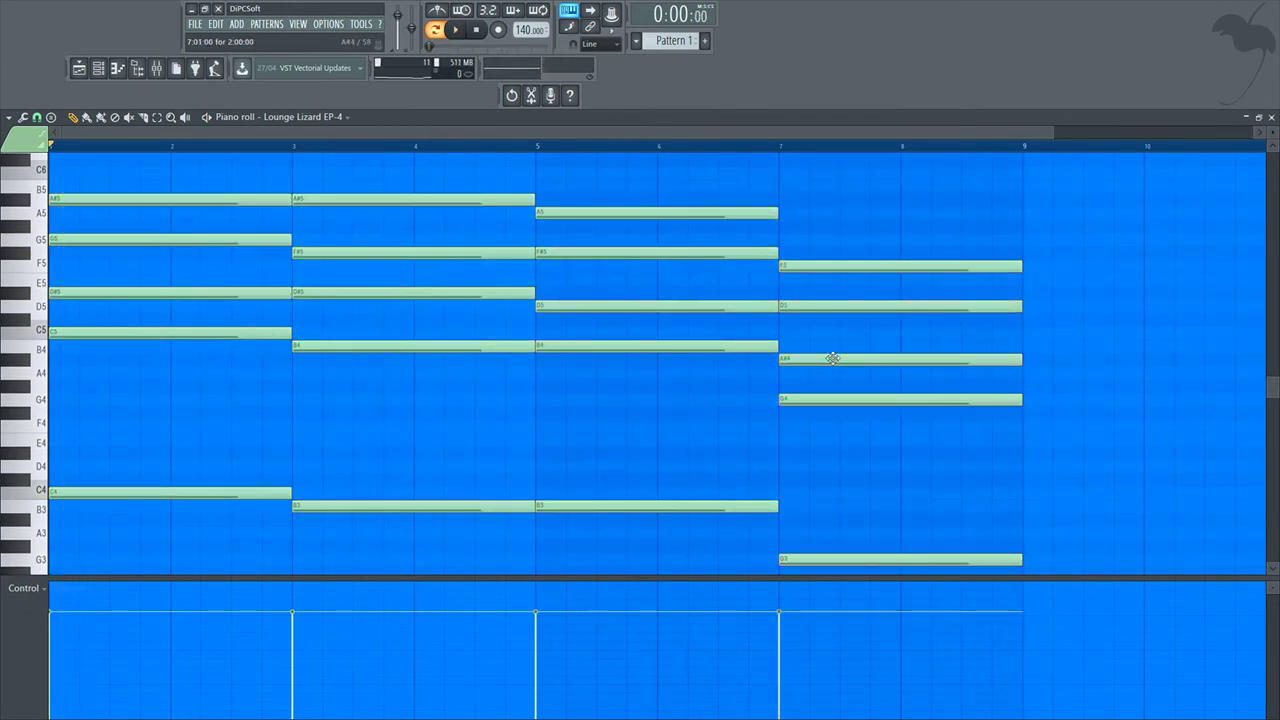
pyautogui.moveTo(832, 358); pyautogui.dragTo(843, 346)
pyautogui.moveTo(847, 266)
pyautogui.mouseDown()
pyautogui.moveTo(836, 237)
pyautogui.moveTo(836, 252)
pyautogui.mouseUp()
pyautogui.scroll(3, 857, 251)
pyautogui.press('space')
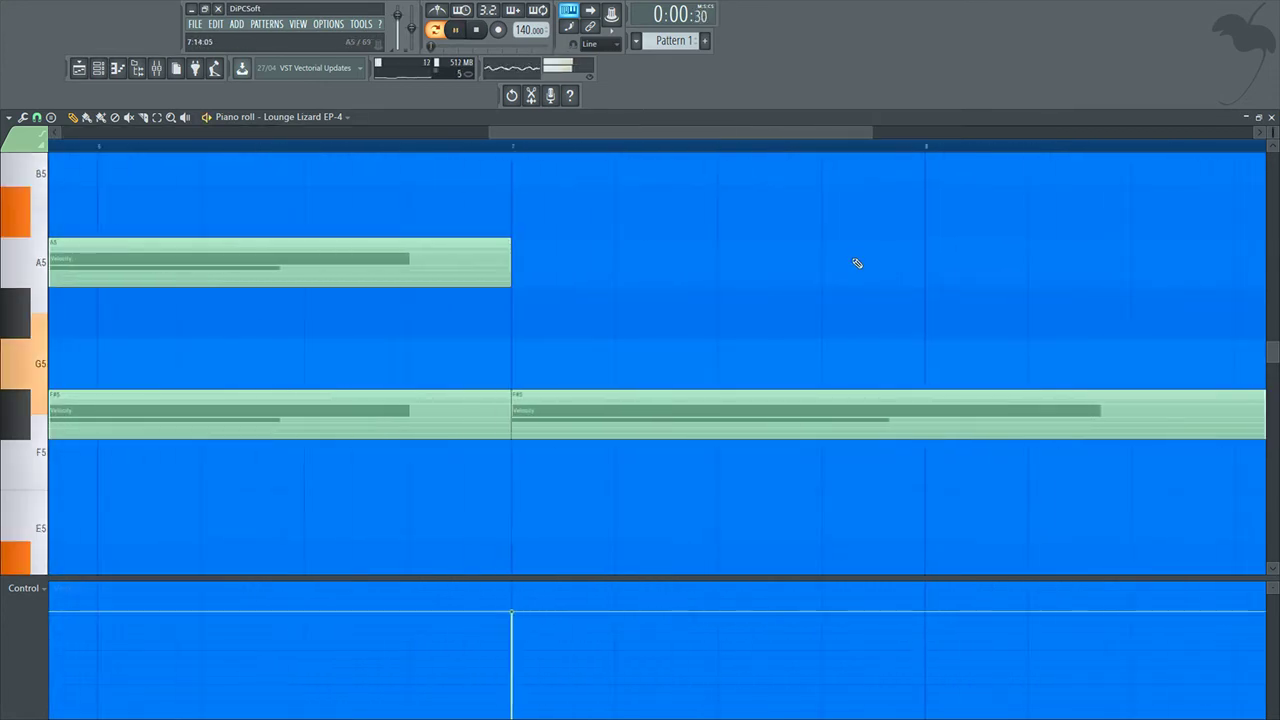
pyautogui.scroll(-4, 857, 263)
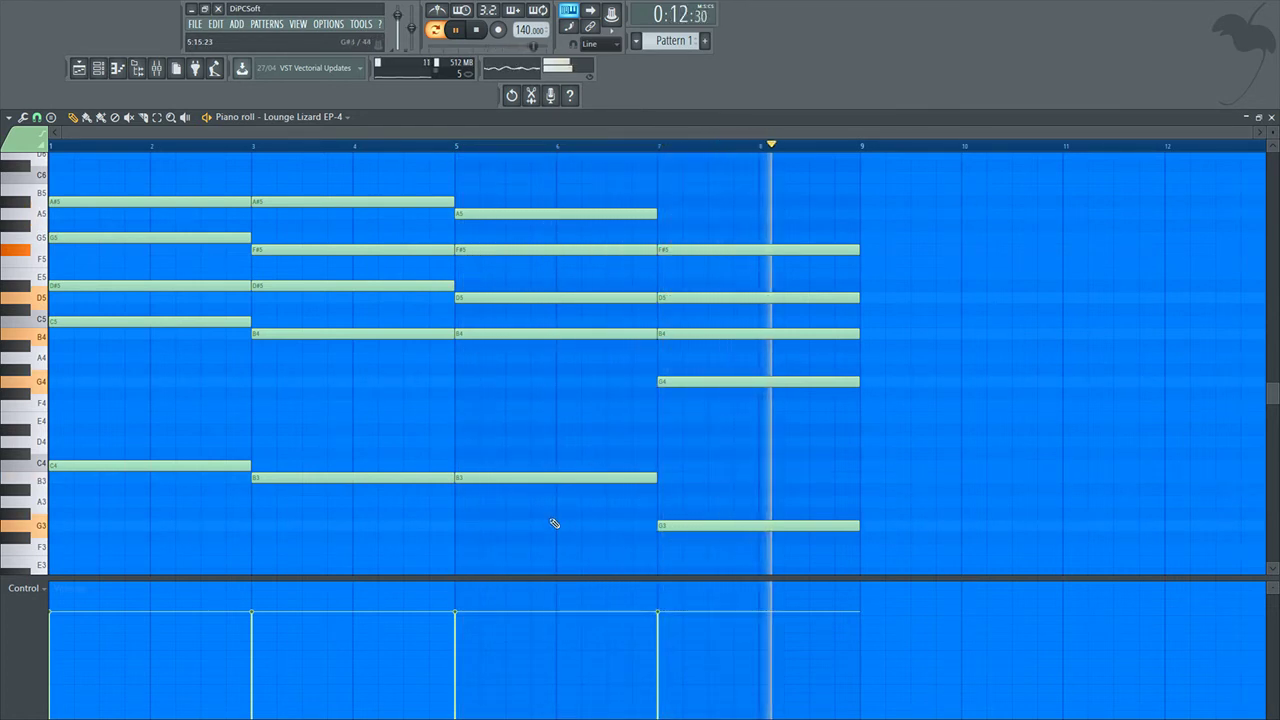
pyautogui.press('space')
# Transpose the whole third chord, including its bass note, down two semitones to A4 and A3, and play it in context.
pyautogui.keyDown('ctrl'); pyautogui.moveTo(556, 523); pyautogui.dragTo(578, 190); pyautogui.keyUp('ctrl')
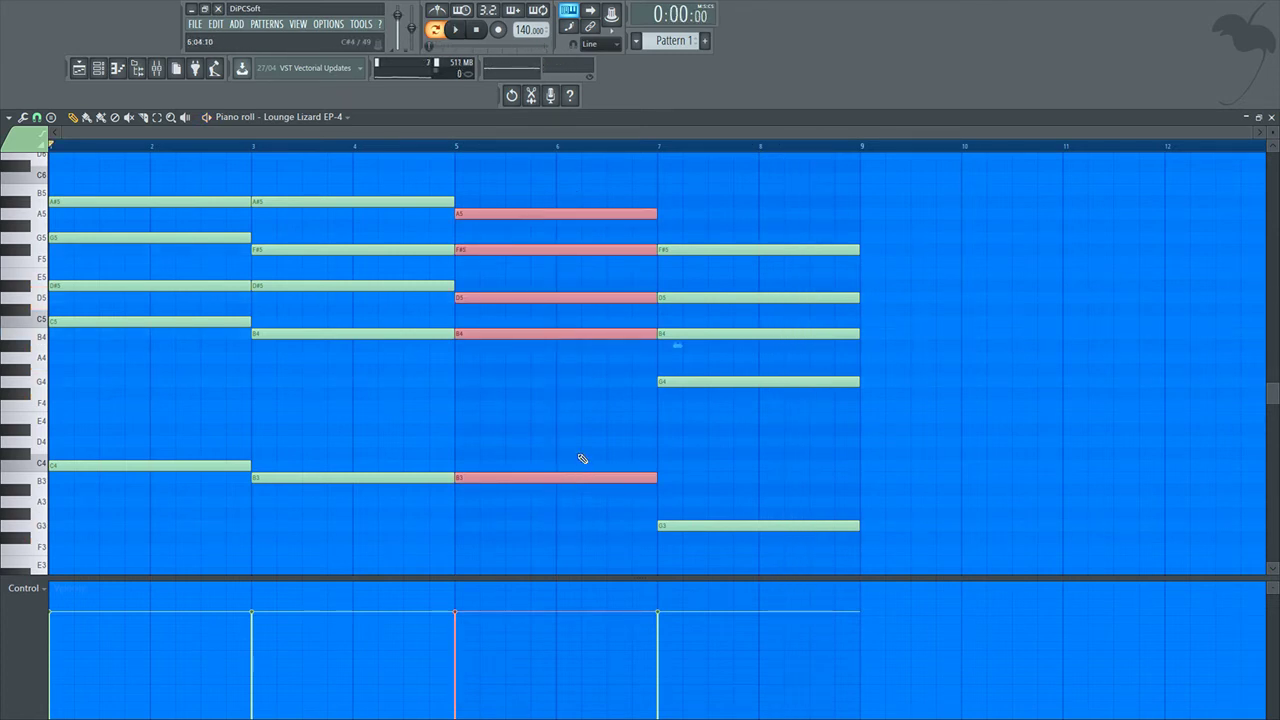
pyautogui.hotkey('shift', 'Down')
pyautogui.hotkey('shift', 'Down')
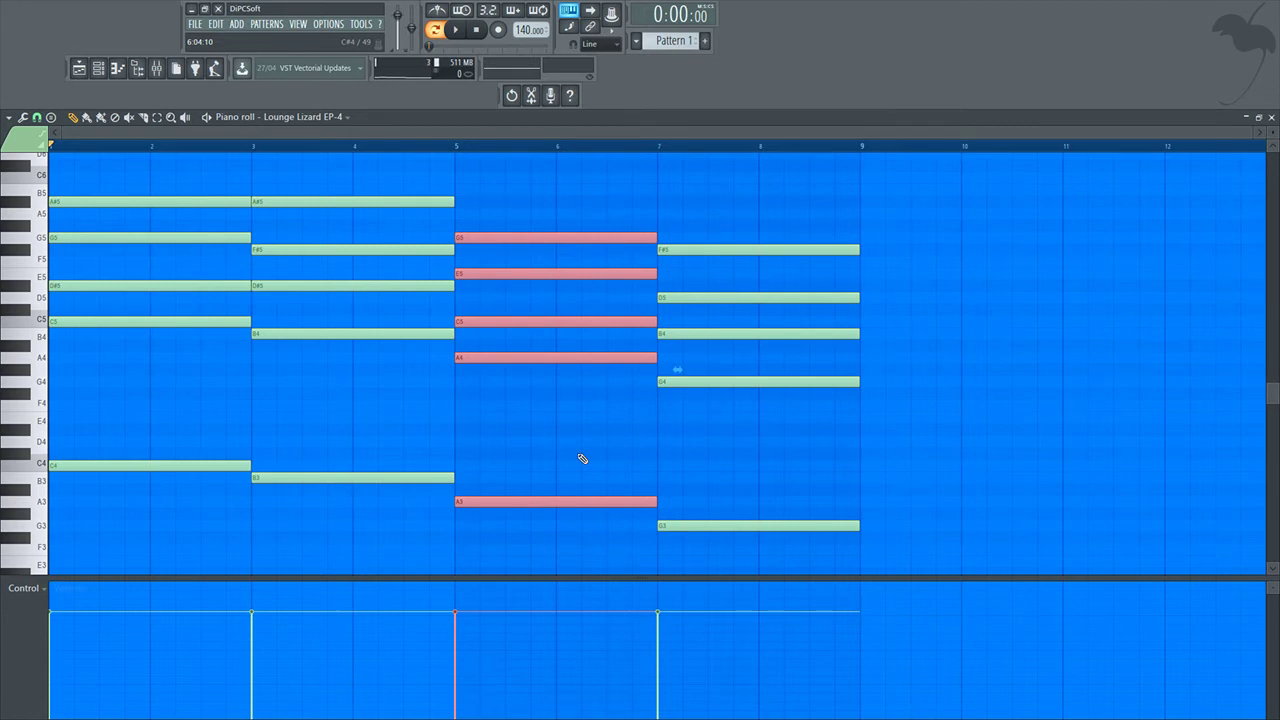
pyautogui.press('space')
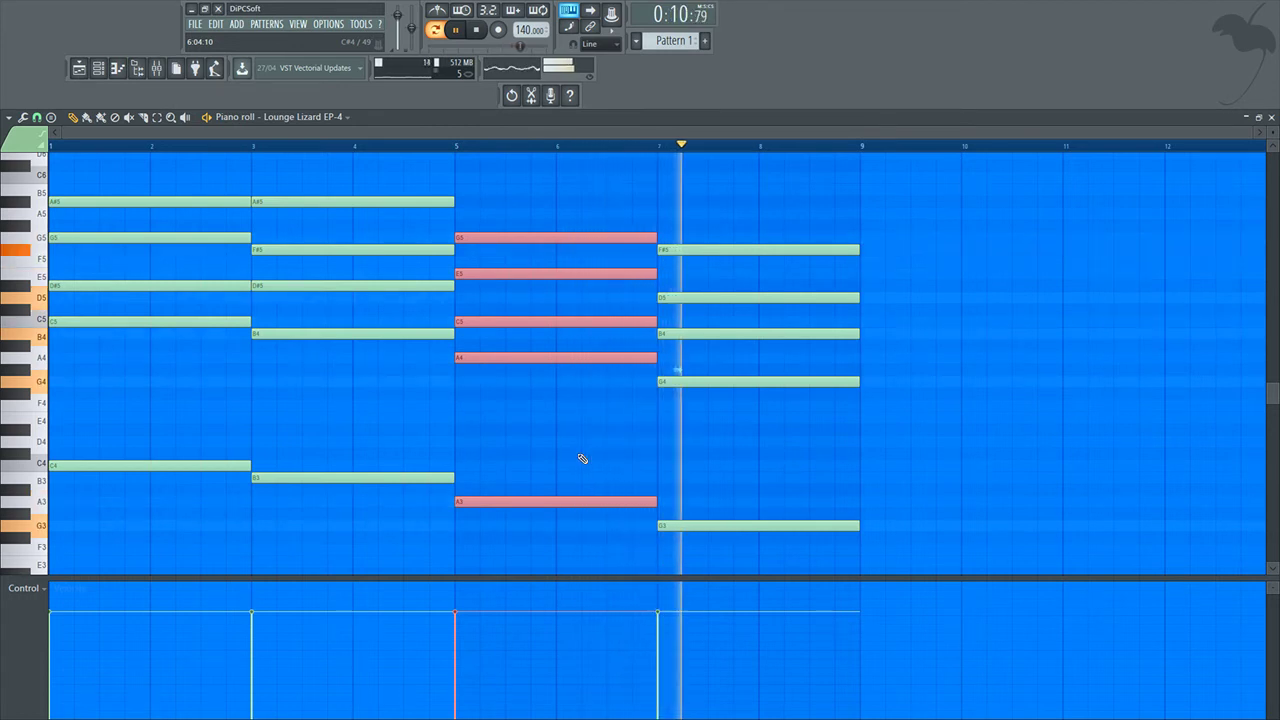
# Try the third chord one semitone lower, on G#4 and G#3, listening from bar 5 and from bar 3.
pyautogui.hotkey('shift', 'Down')
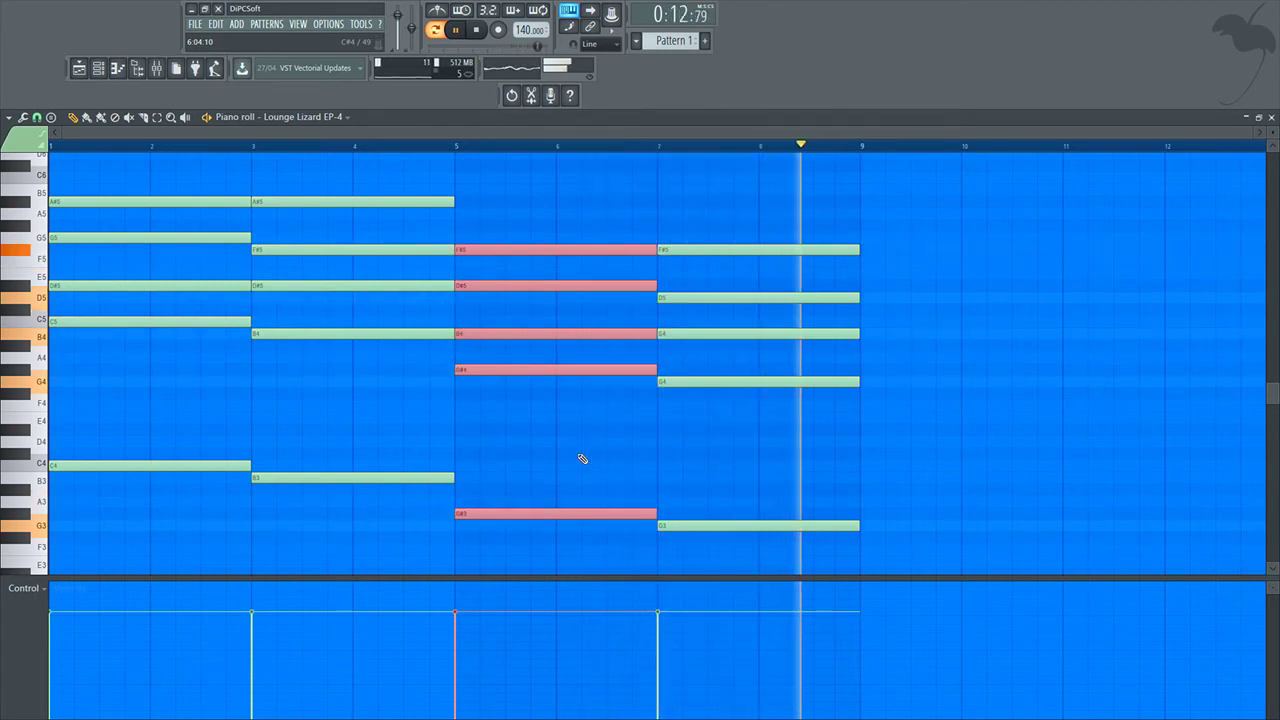
pyautogui.press('space')
pyautogui.click(455, 147)
pyautogui.press('space')
pyautogui.press('space')
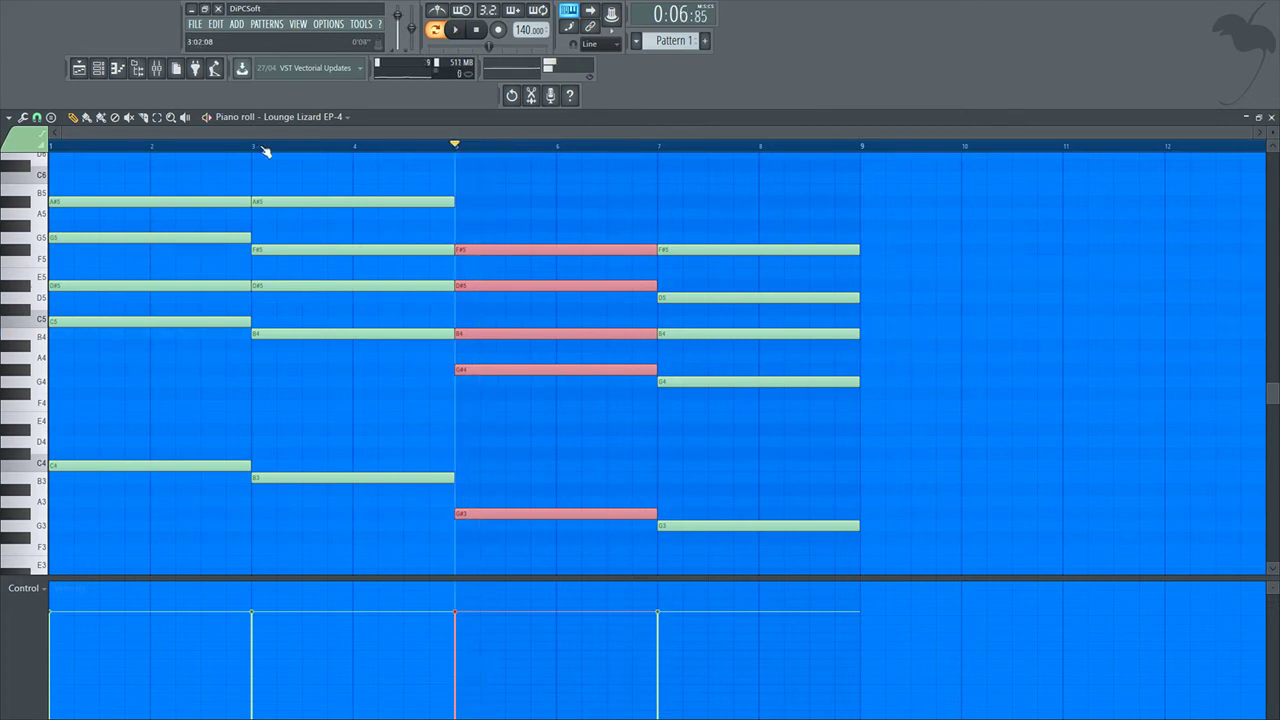
pyautogui.click(253, 147)
pyautogui.press('space')
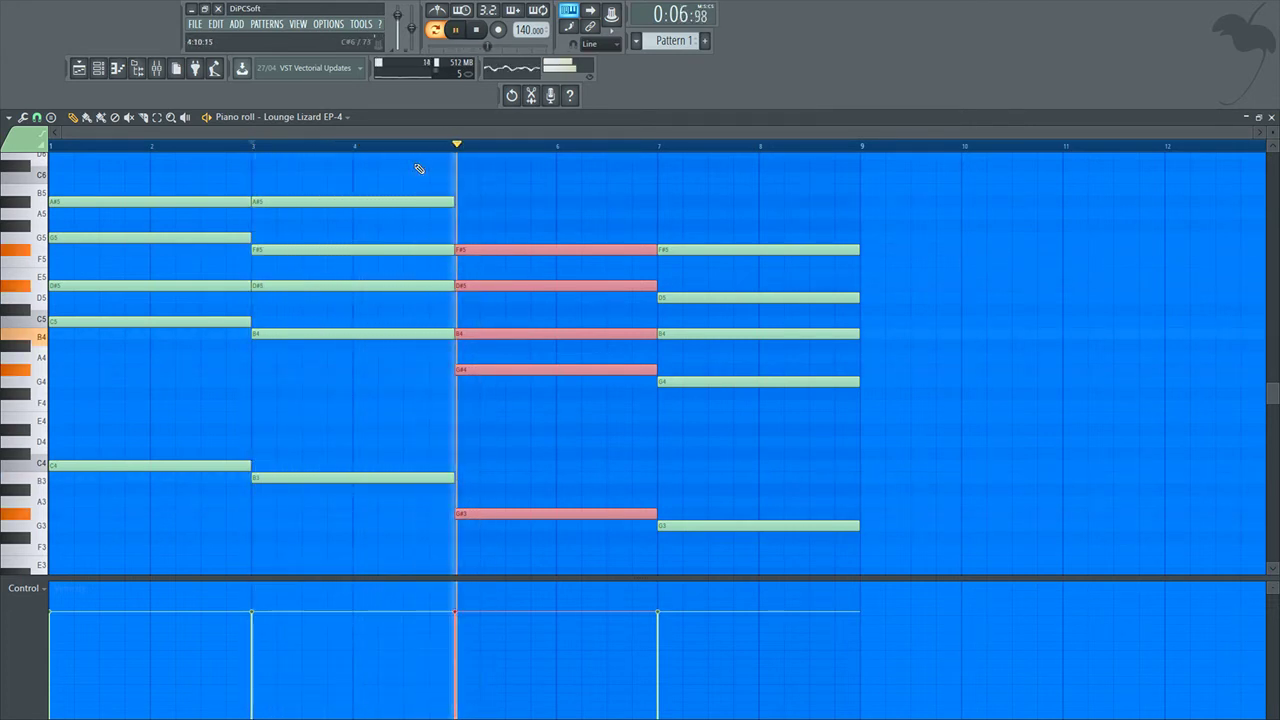
# Raise the third chord with its bass note to A#4 and A#3, deselect it, and play the progression.
pyautogui.click(691, 448)
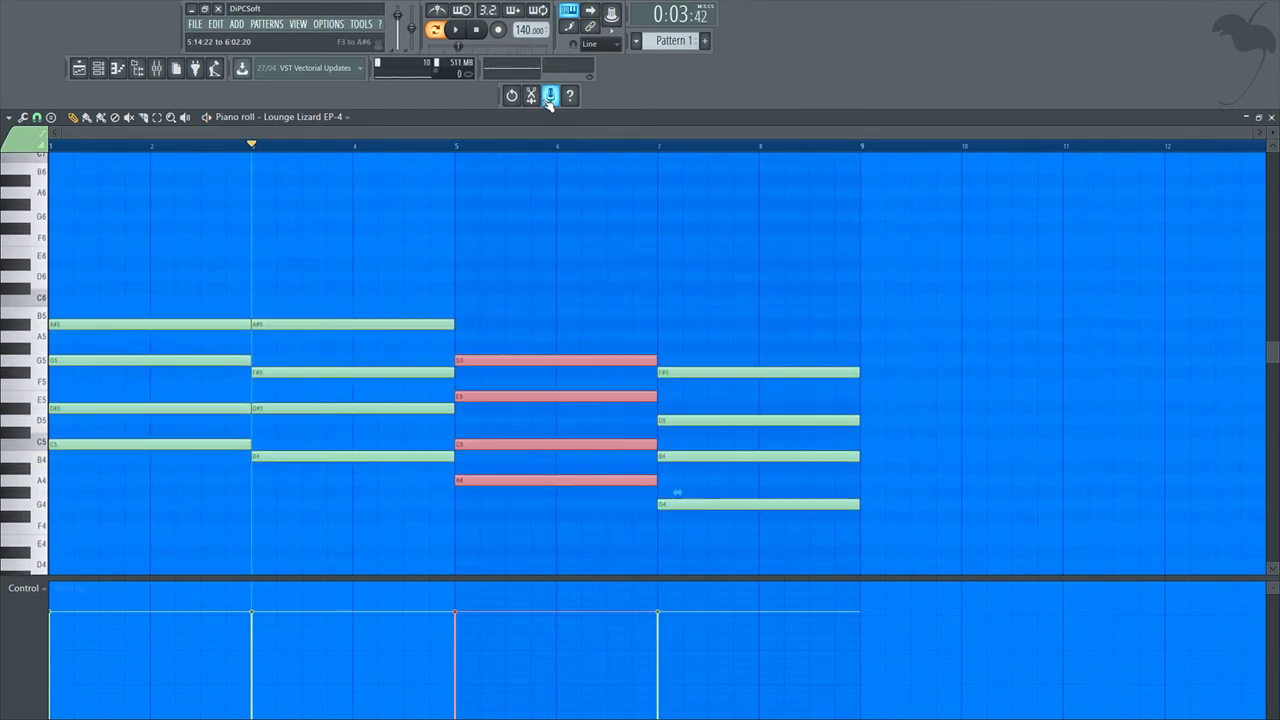
pyautogui.press('space')
pyautogui.scroll(-2, 563, 200)
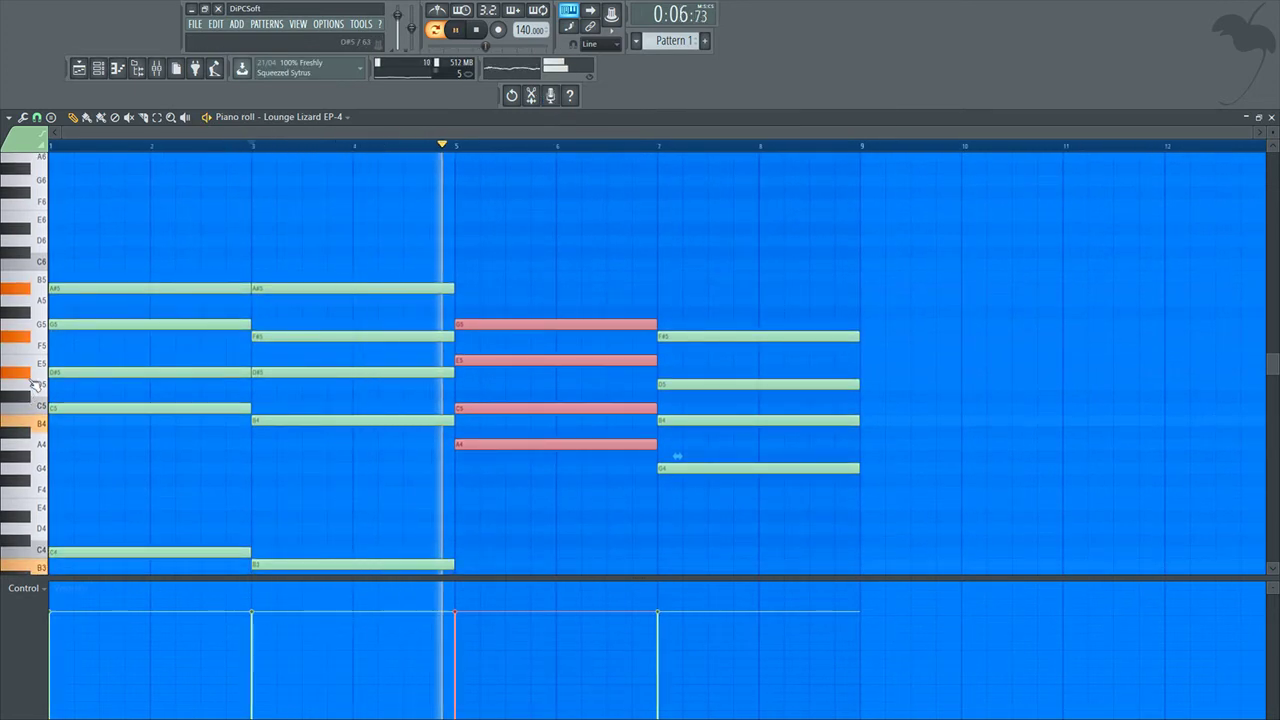
pyautogui.press('space')
pyautogui.hotkey('shift', 'Up')
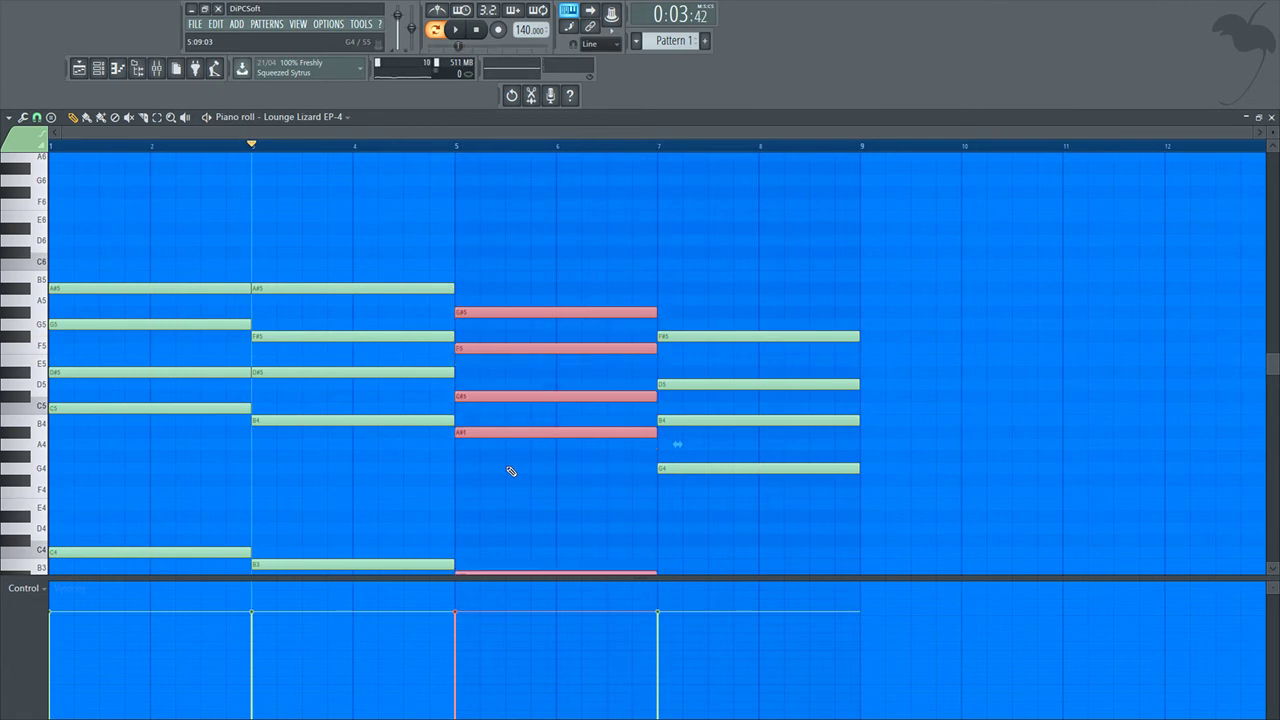
pyautogui.press('space')
pyautogui.keyDown('ctrl'); pyautogui.scroll(2, 510, 470); pyautogui.keyUp('ctrl')
pyautogui.scroll(-4, 510, 470)
pyautogui.scroll(-1, 520, 440)
pyautogui.hotkey('ctrl', 'd')
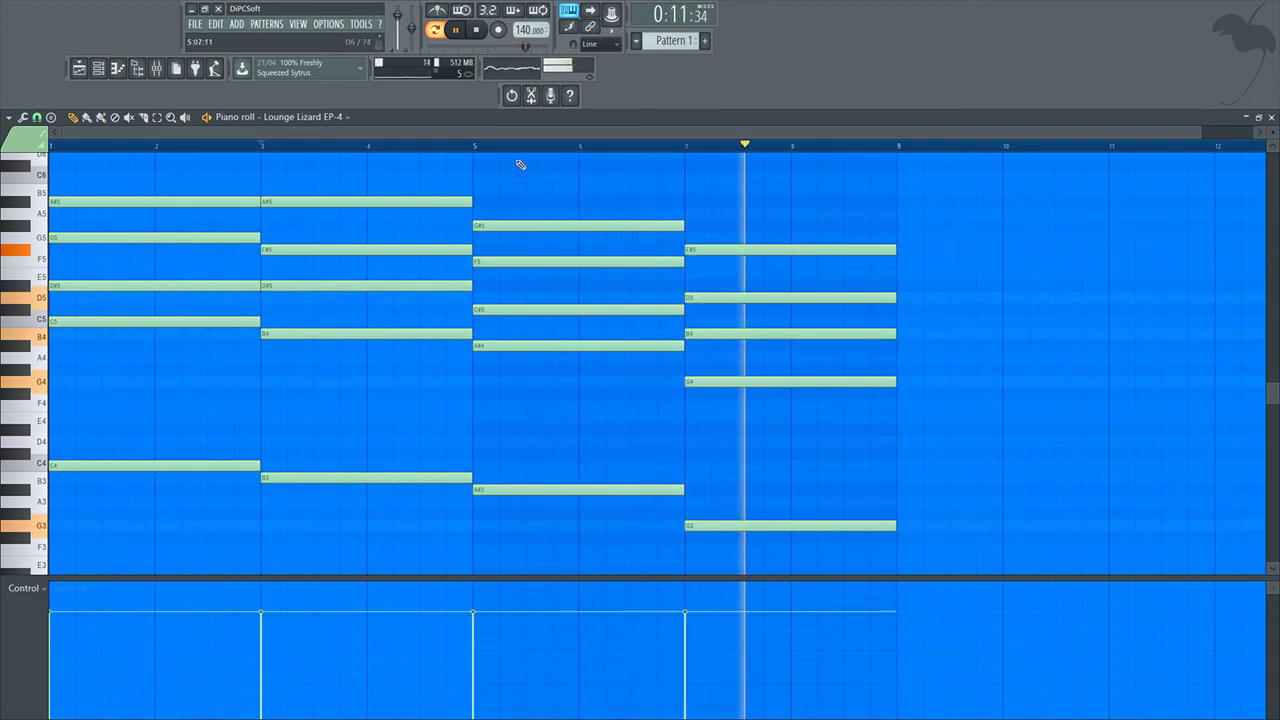
pyautogui.press('space')
pyautogui.press('space')
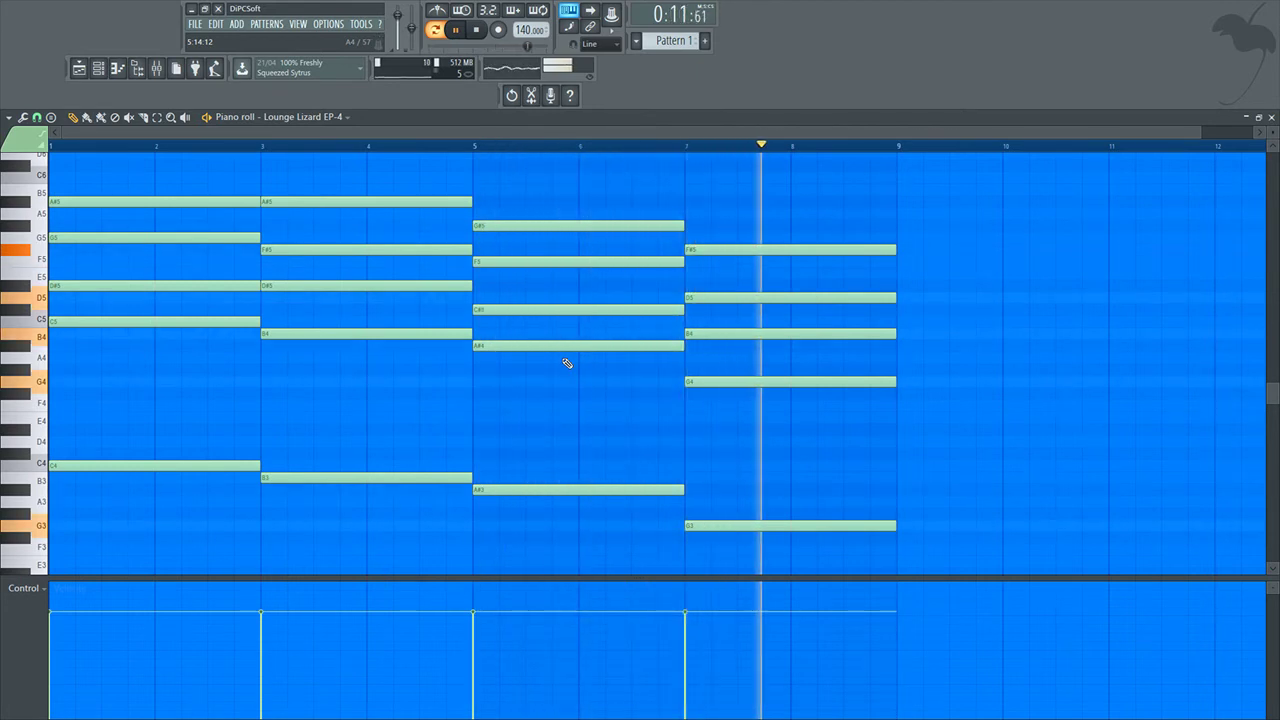
# Transpose the whole fourth chord, including its bass note, up one semitone to G#4 and G#3, and play it from bar 7.
pyautogui.press('space')
pyautogui.moveTo(766, 563); pyautogui.dragTo(740, 199)
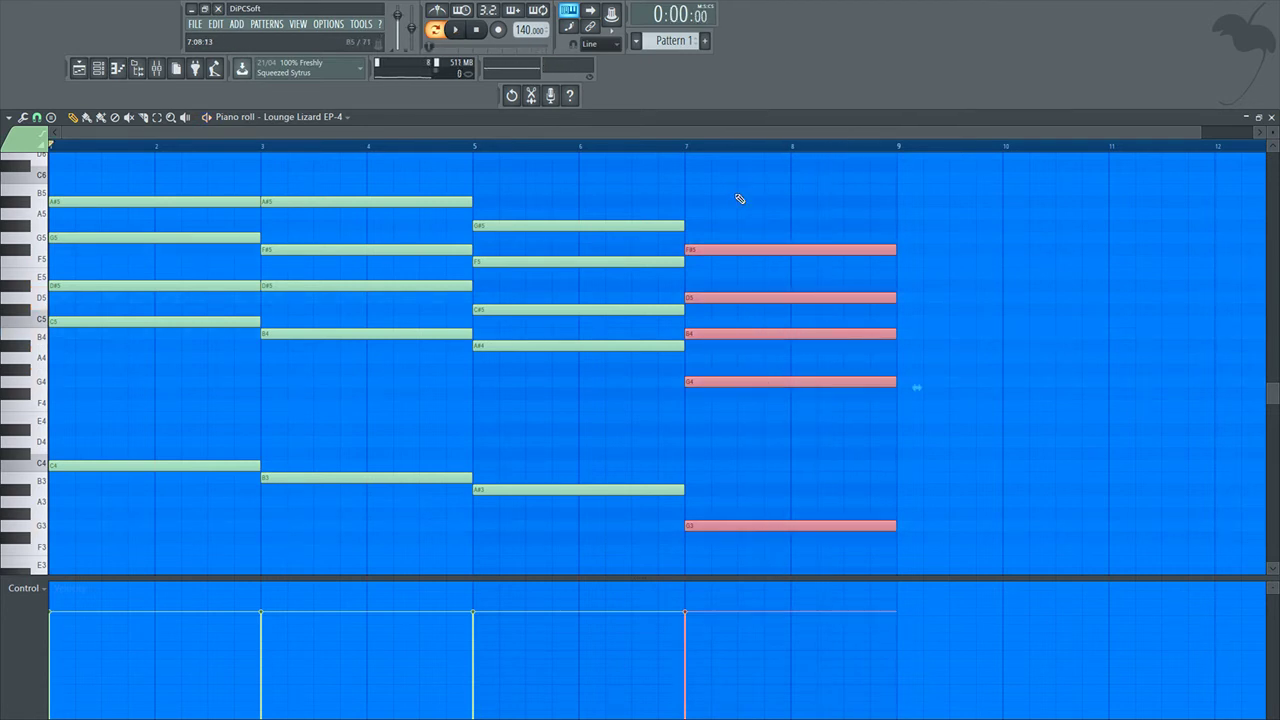
pyautogui.hotkey('shift', 'Up')
pyautogui.press('space')
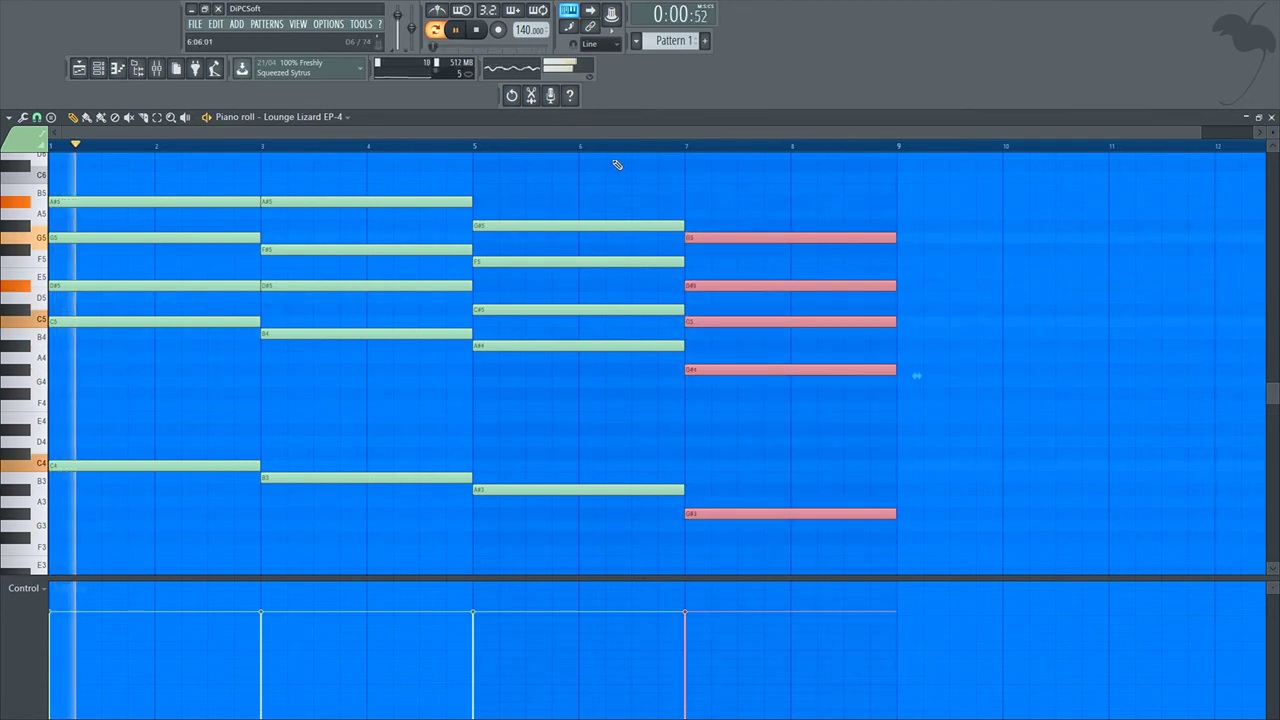
pyautogui.click(686, 147)
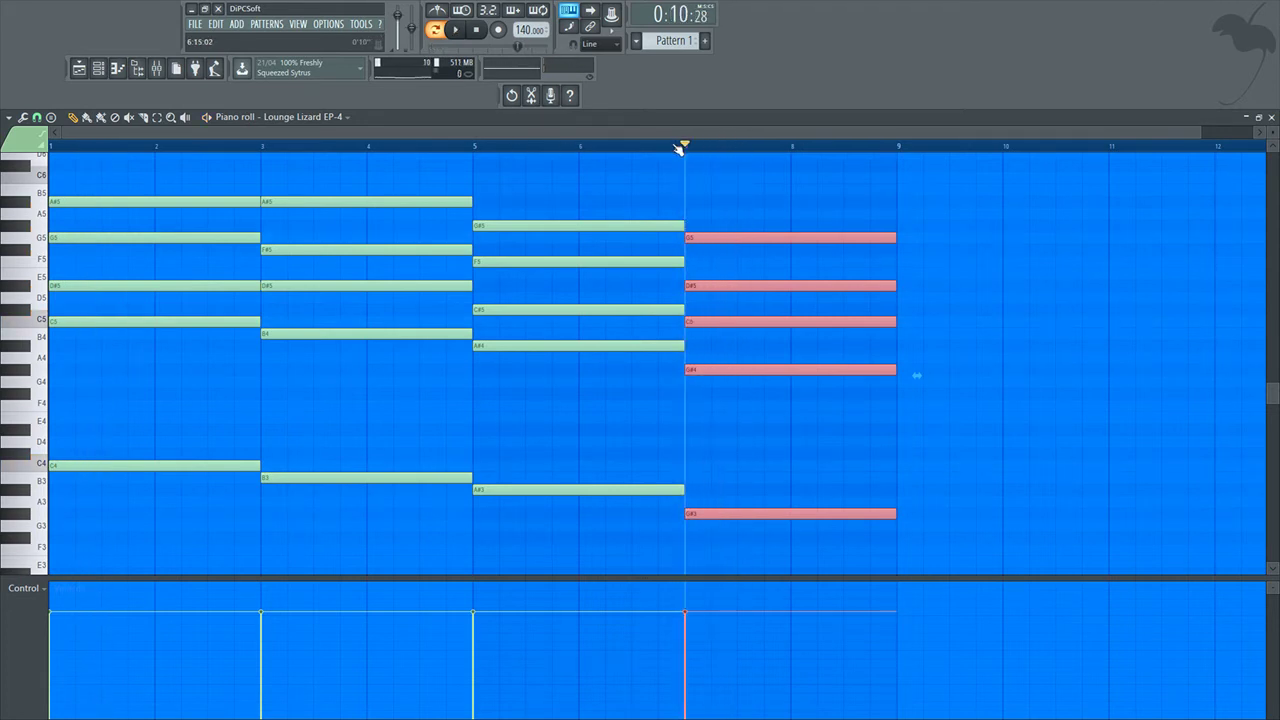
pyautogui.press('space')
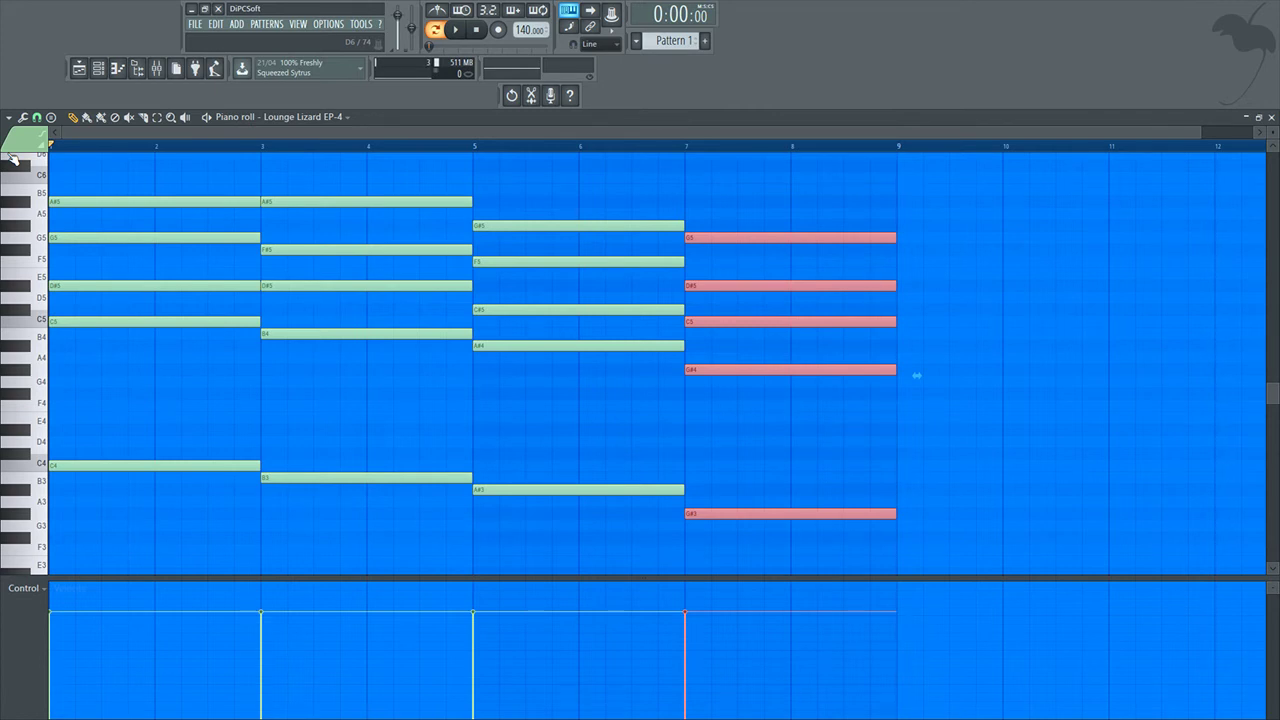
# Deselect the notes and play the full four-chord progression in bars 1 to 8.
pyautogui.hotkey('ctrl', 'd')
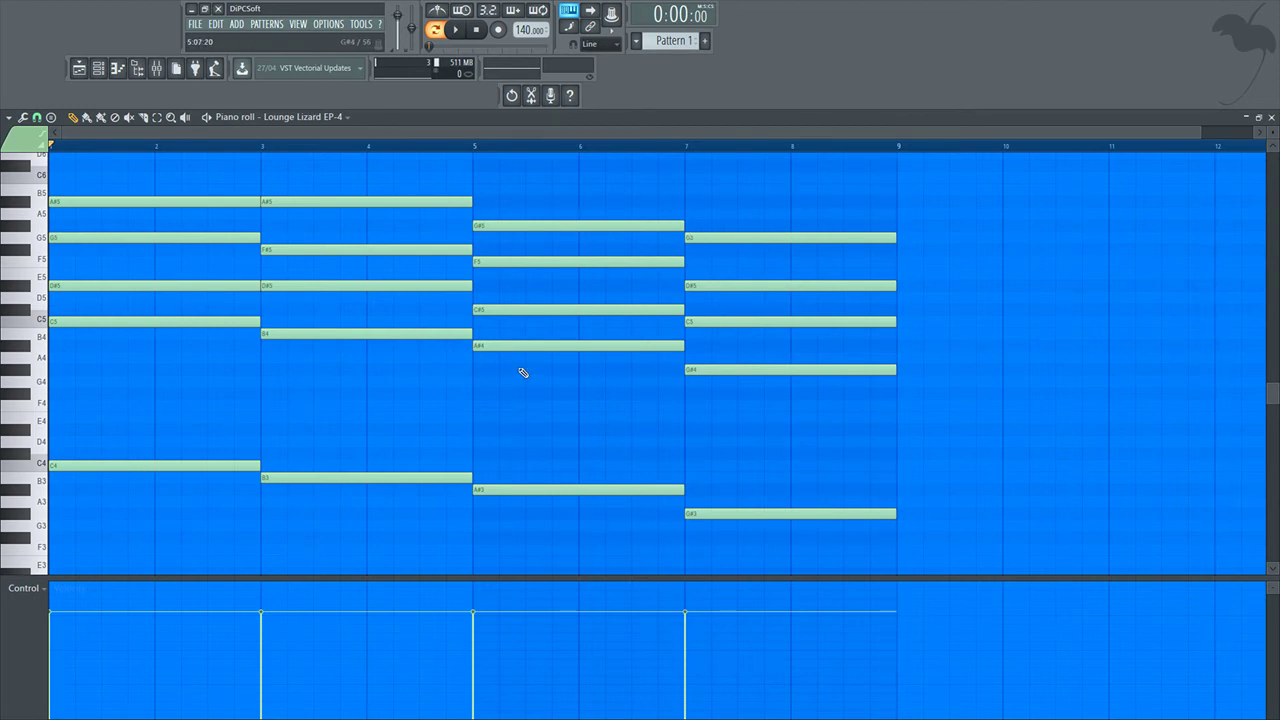
pyautogui.press('space')
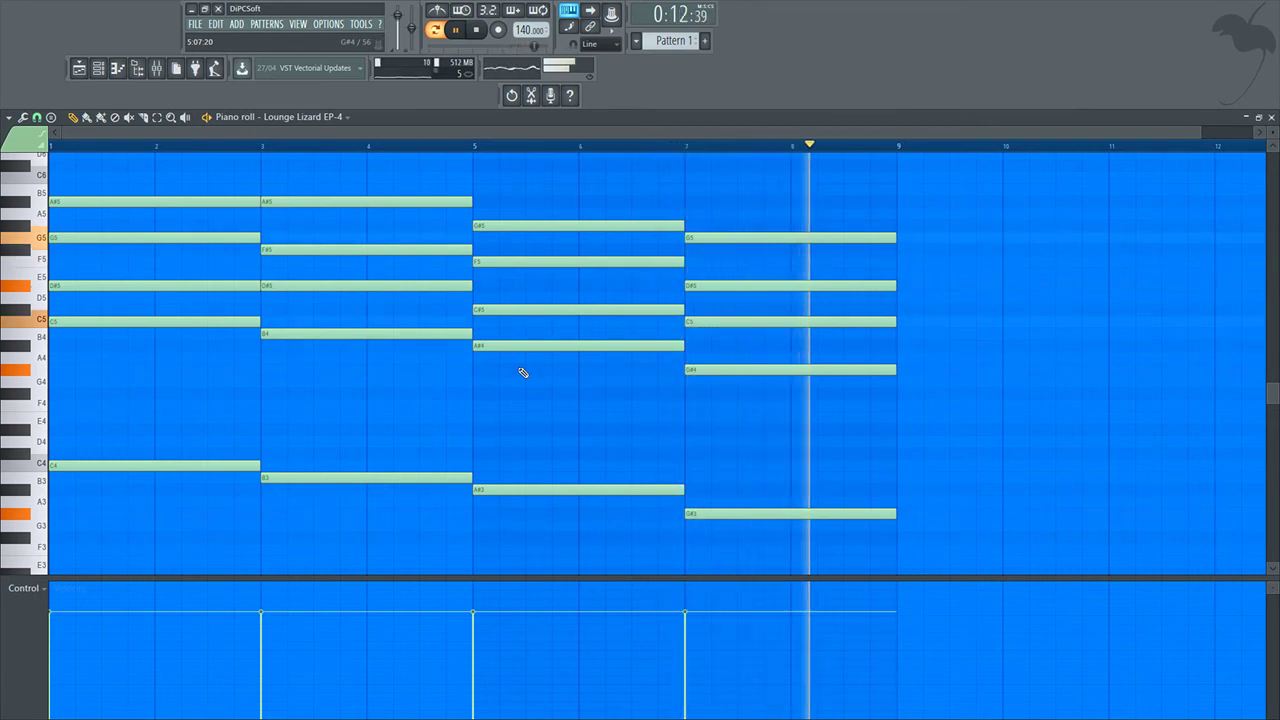
pyautogui.press('space')
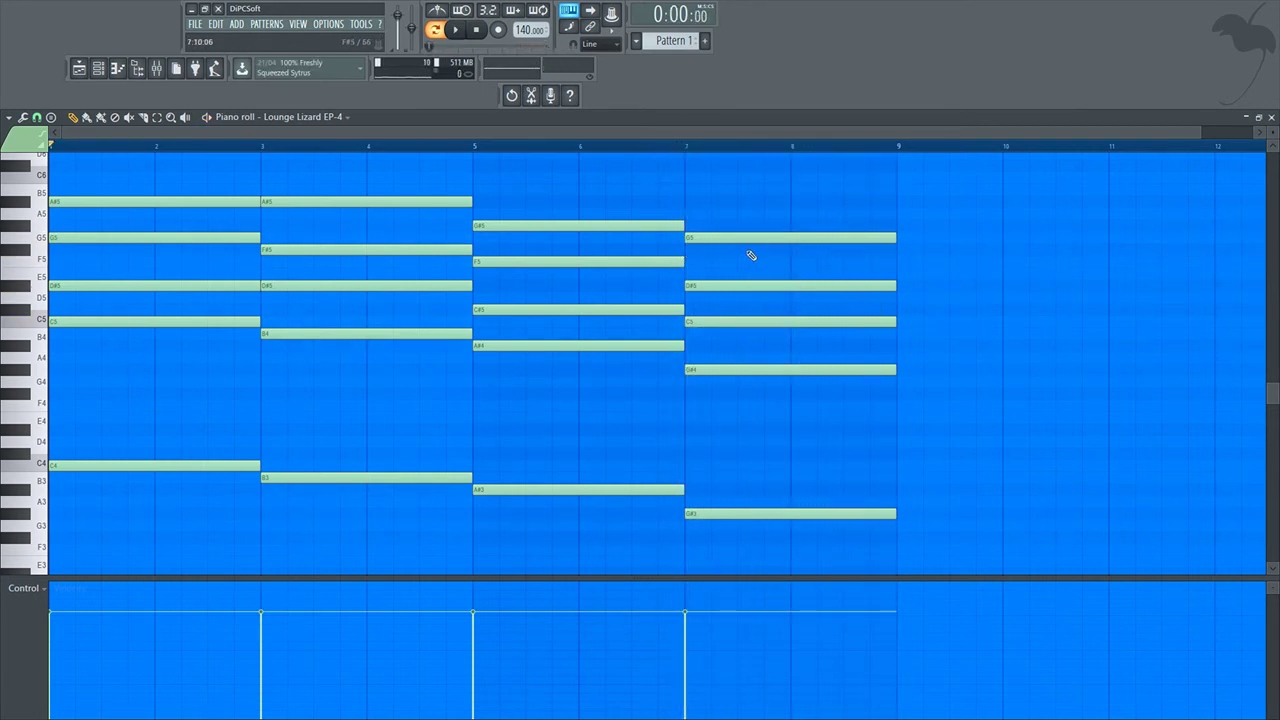
# Duplicate the top note of each of the four chords and move the copies up one octave.
pyautogui.moveTo(745, 258)
pyautogui.mouseDown()
pyautogui.moveTo(727, 222)
pyautogui.moveTo(652, 229)
pyautogui.moveTo(207, 198)
pyautogui.mouseUp()
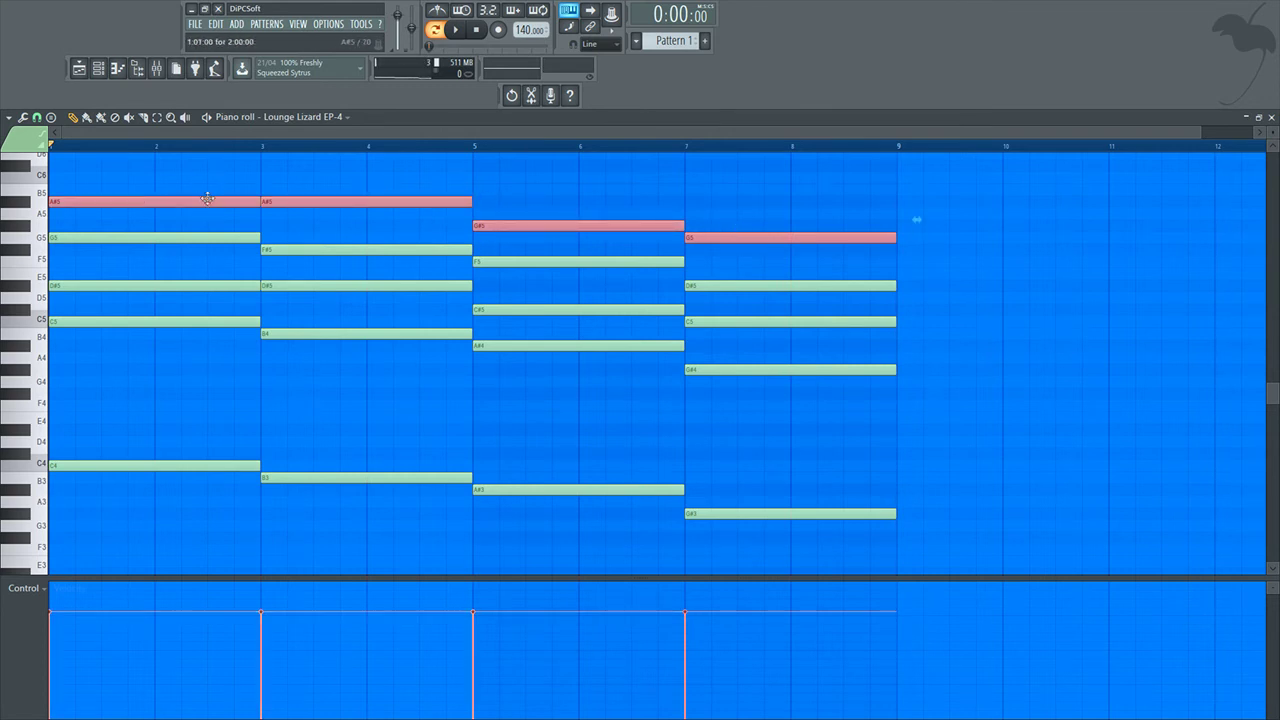
pyautogui.hotkey('shift', 'Right')
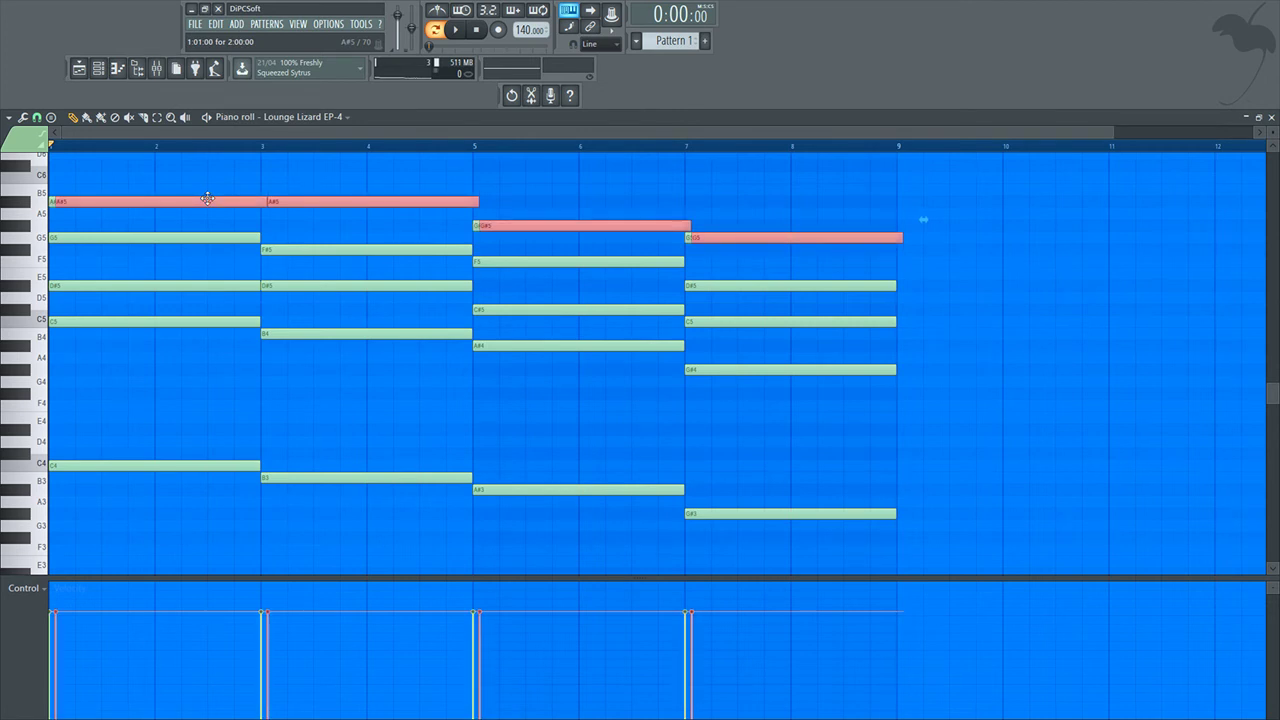
pyautogui.hotkey('ctrl', 'Up')
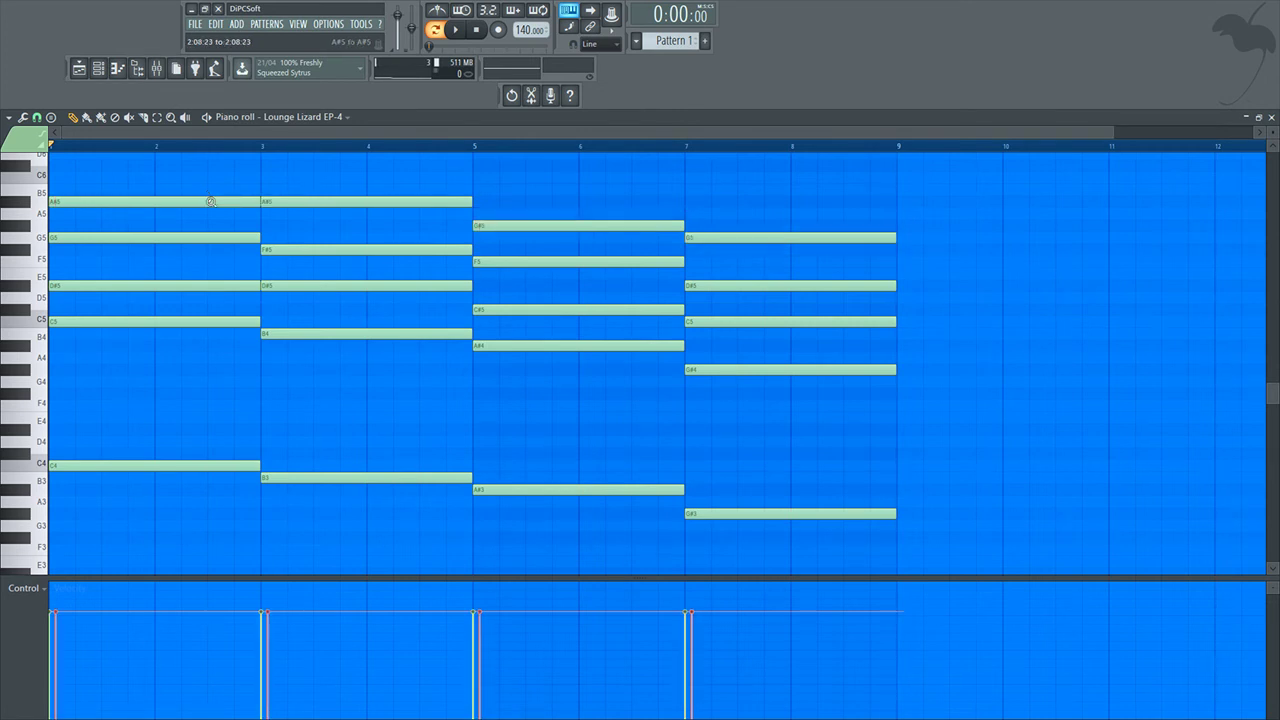
# Select all the octave-higher top notes and align them with the chord starts at bars 1, 3, 5 and 7.
pyautogui.click(181, 205)
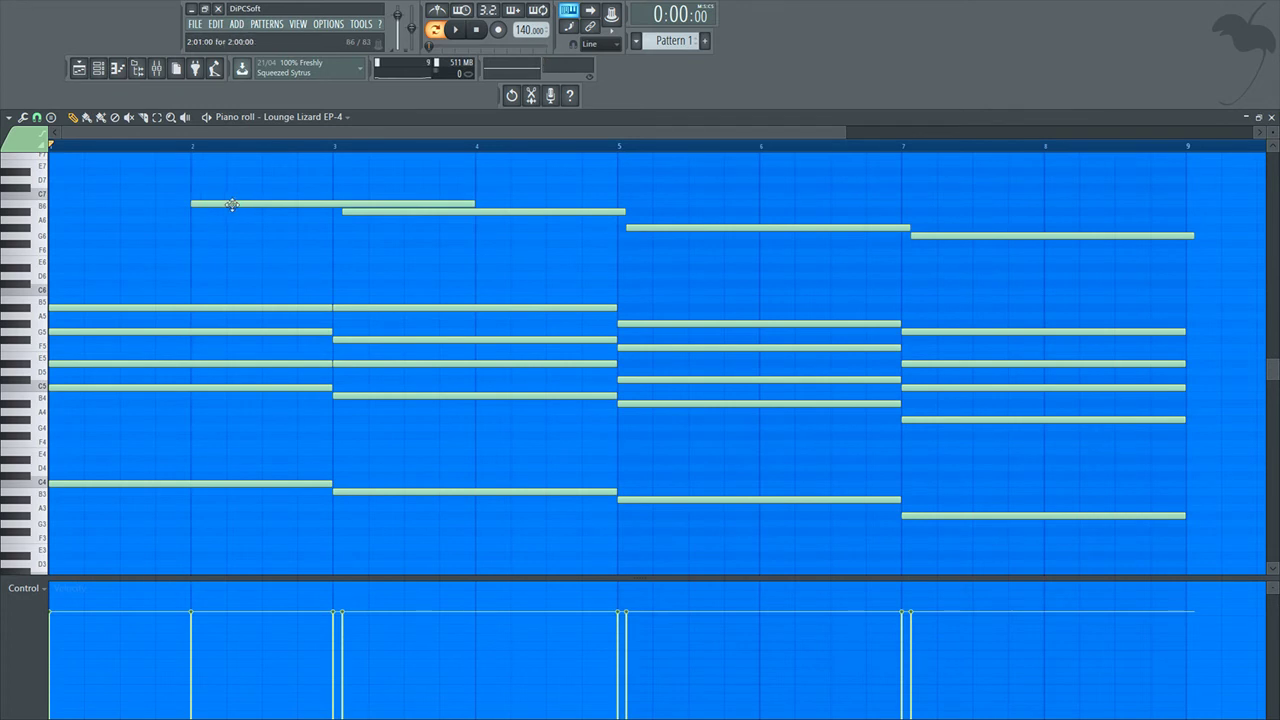
pyautogui.rightClick(231, 206)
pyautogui.hotkey('ctrl', 'a')
pyautogui.moveTo(1076, 264); pyautogui.dragTo(45, 190)
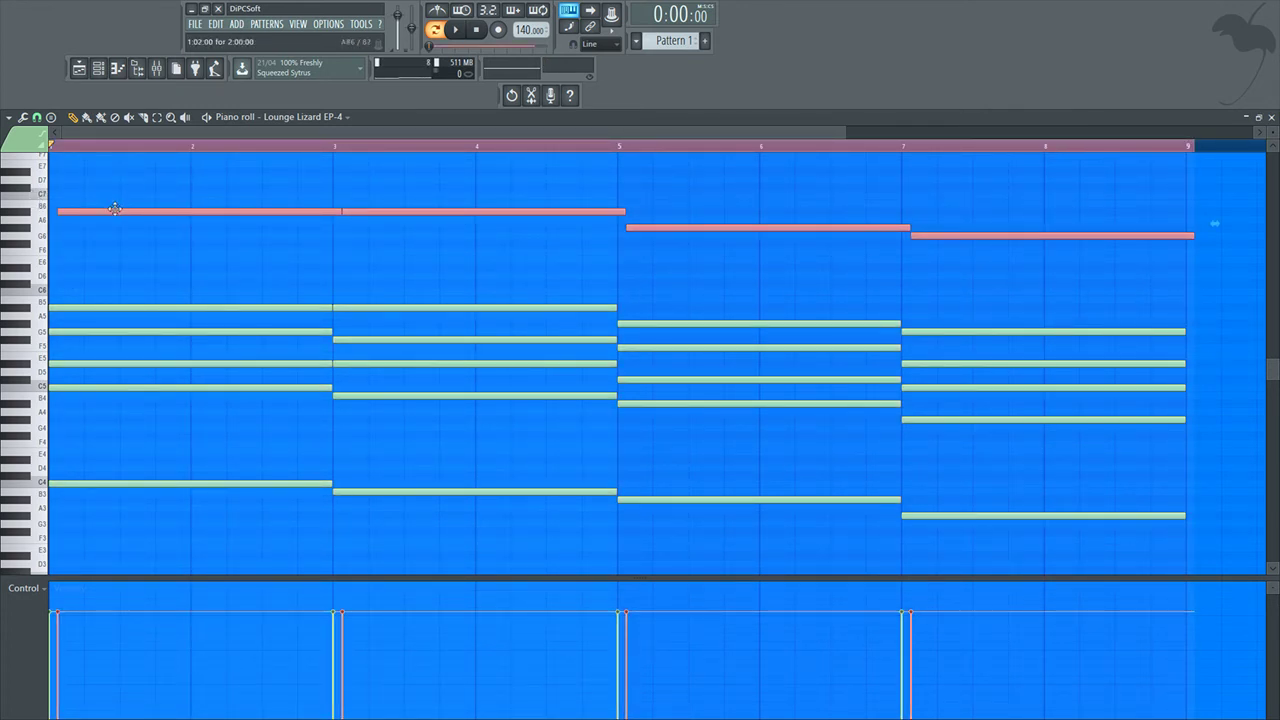
pyautogui.moveTo(115, 208); pyautogui.dragTo(86, 208)
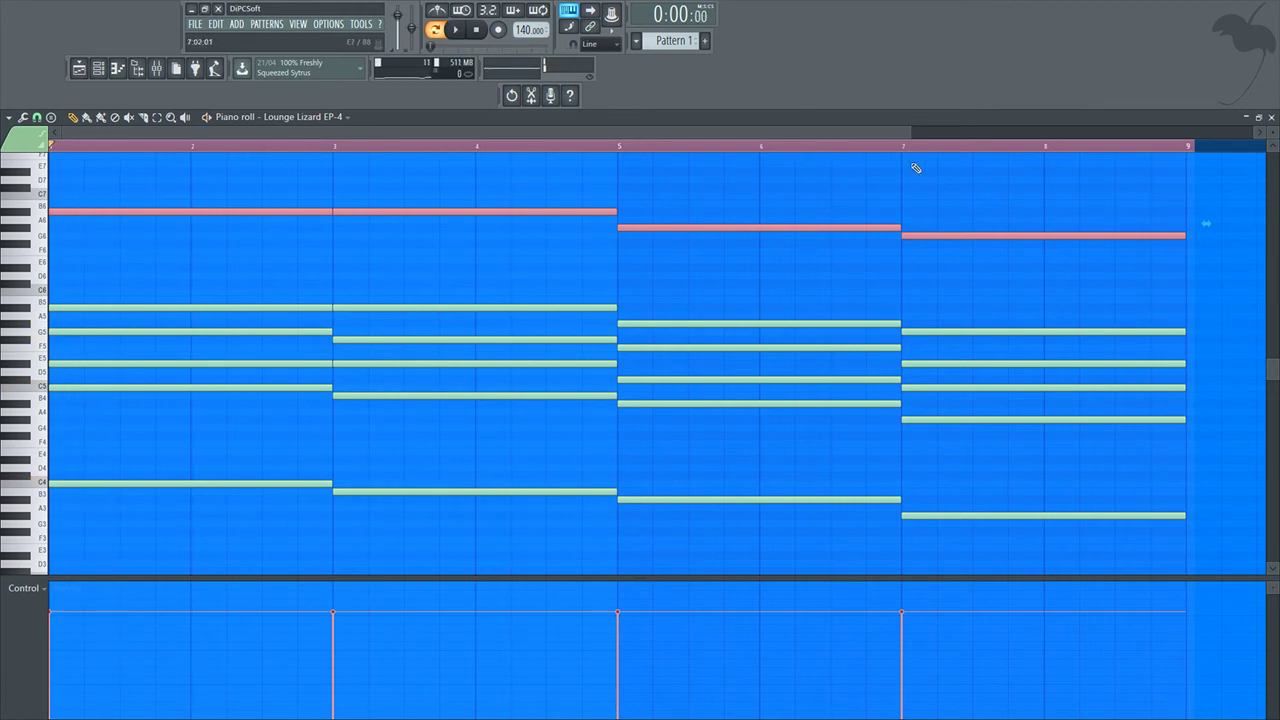
# Delete the four octave-higher copies of the chords' top notes.
pyautogui.rightClick(905, 235)
pyautogui.rightClick(600, 211)
pyautogui.rightClick(650, 227)
pyautogui.rightClick(290, 211)
# Play the four chords with their bass notes again and review the notes in bars 1 to 8.
pyautogui.scroll(2, 284, 199)
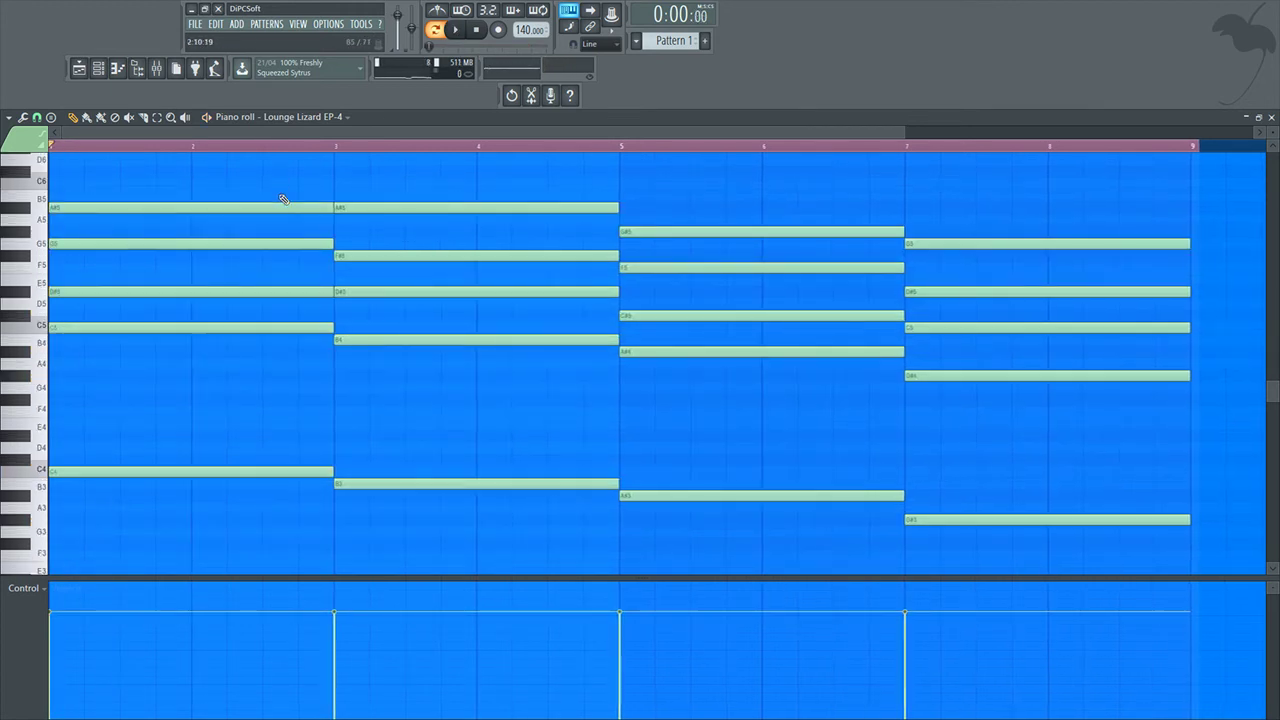
pyautogui.scroll(-2, 284, 200)
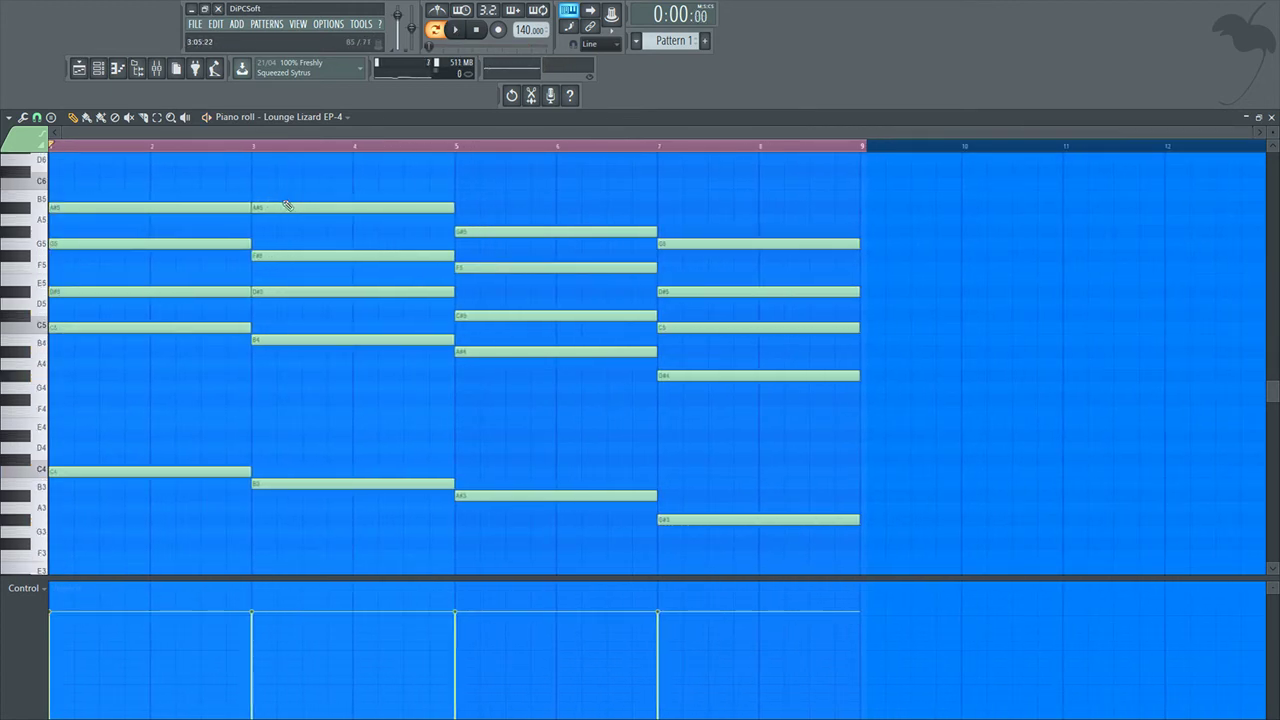
pyautogui.press('space')
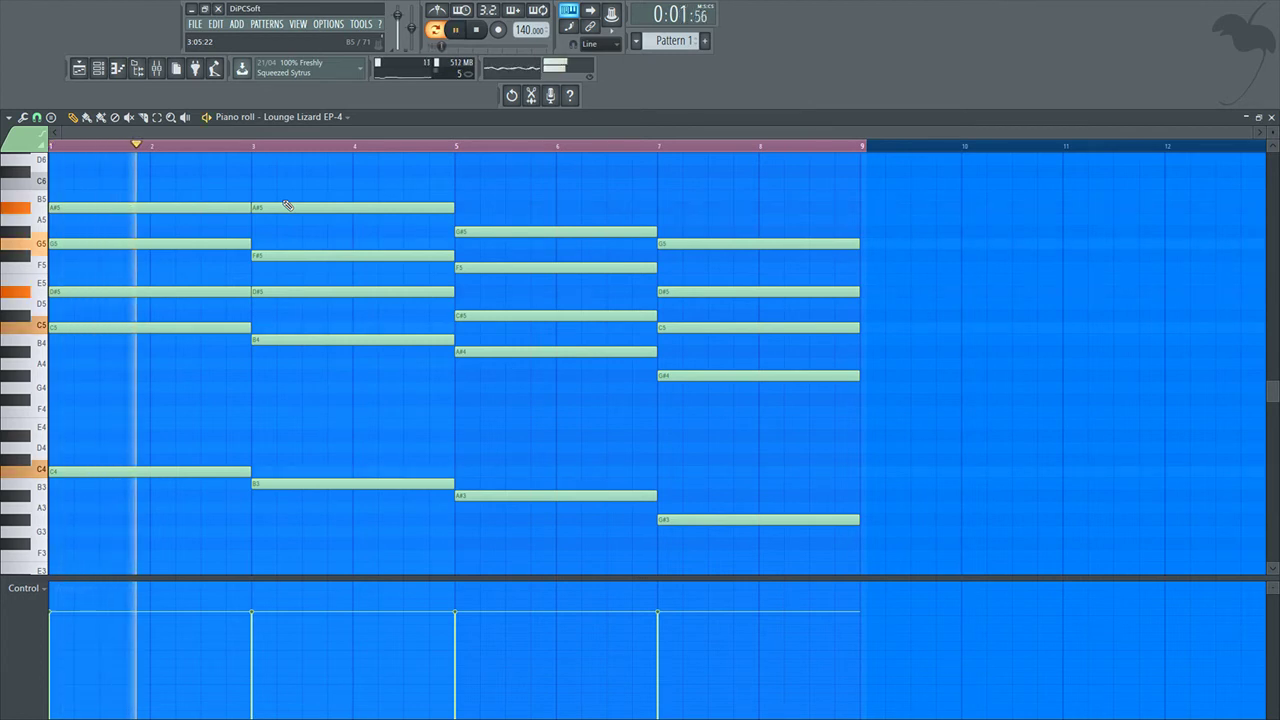
pyautogui.press('space')
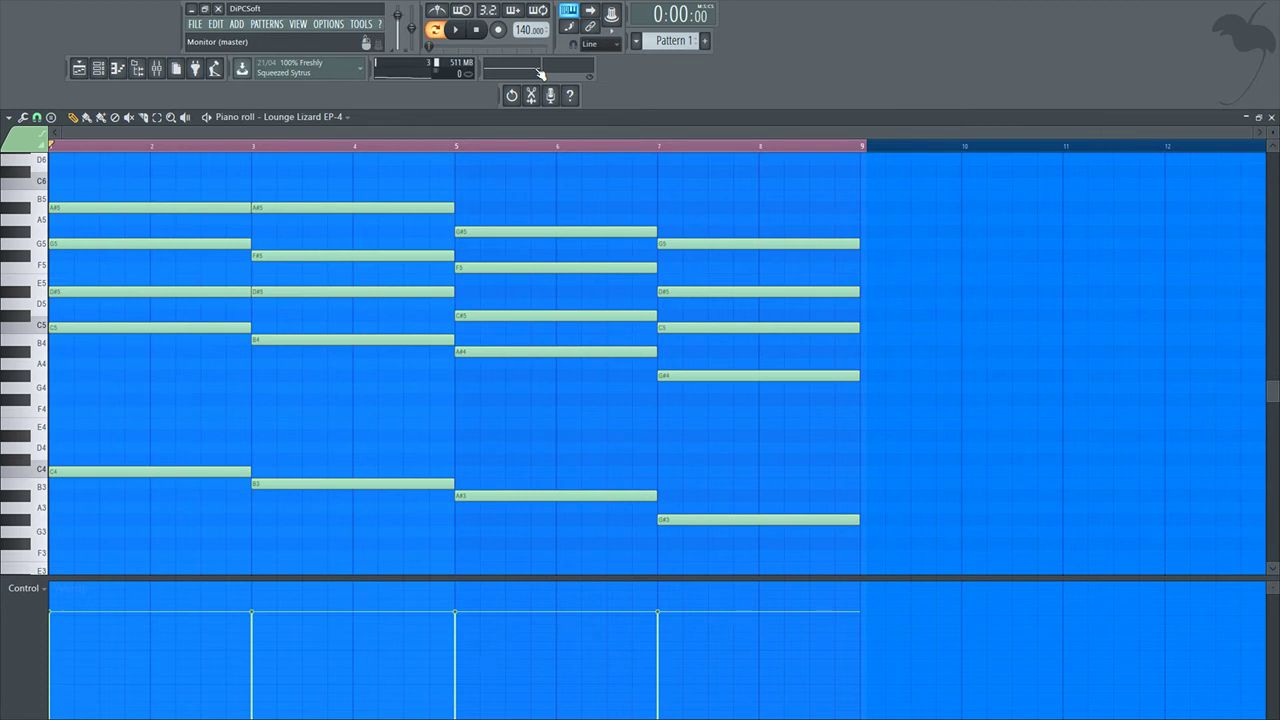
pyautogui.press('space')
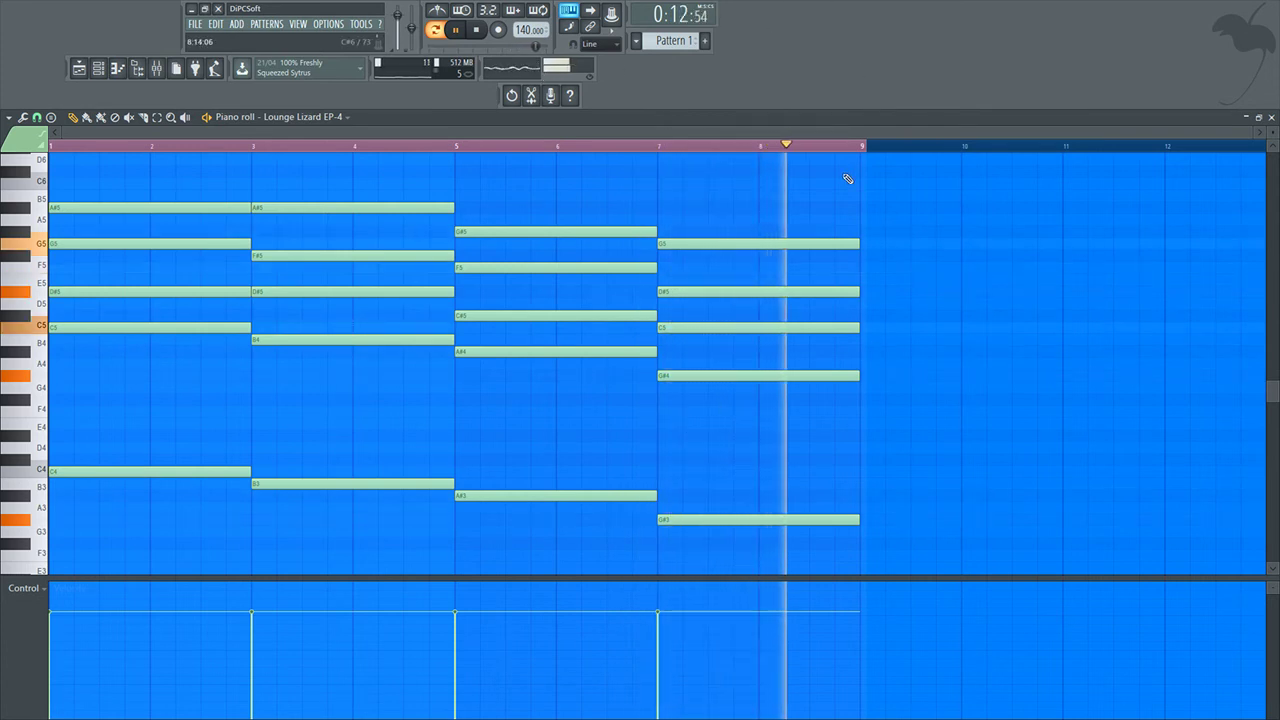
# Stop the playback and select all five notes of the first chord in bars 1 and 2.
pyautogui.press('space')
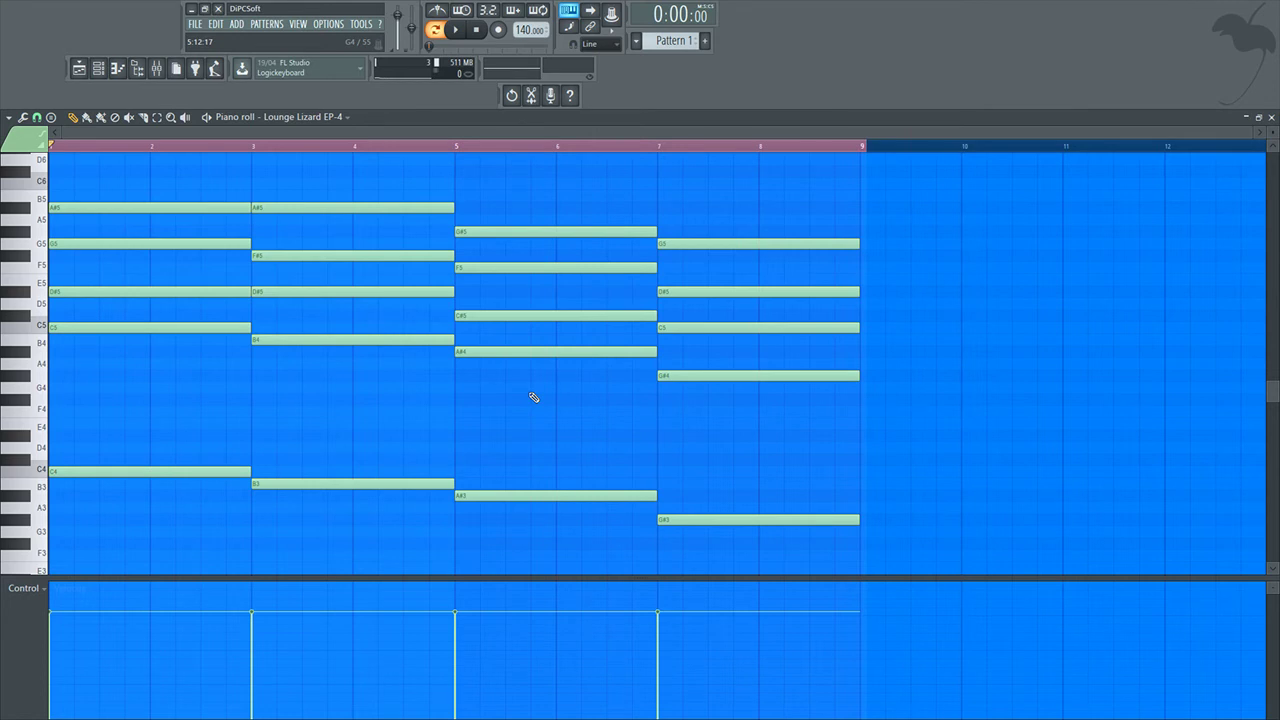
pyautogui.hotkey('ctrl', 'a')
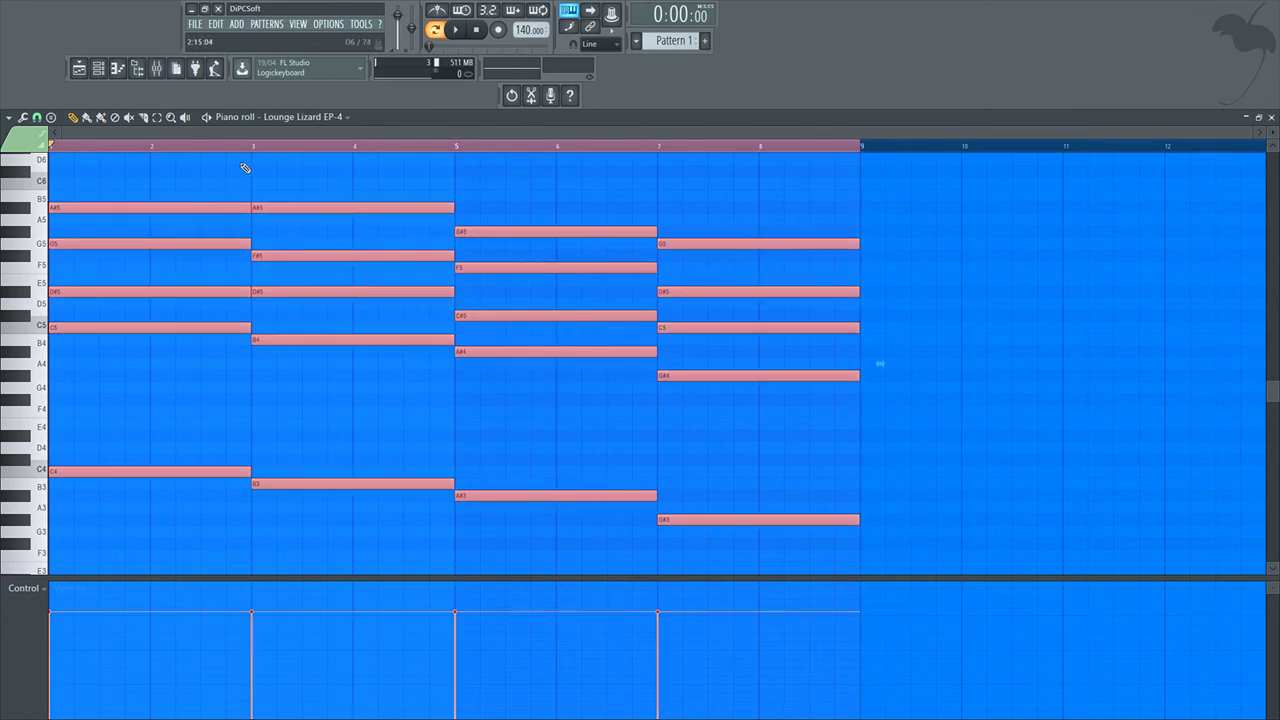
pyautogui.hotkey('ctrl', 'd')
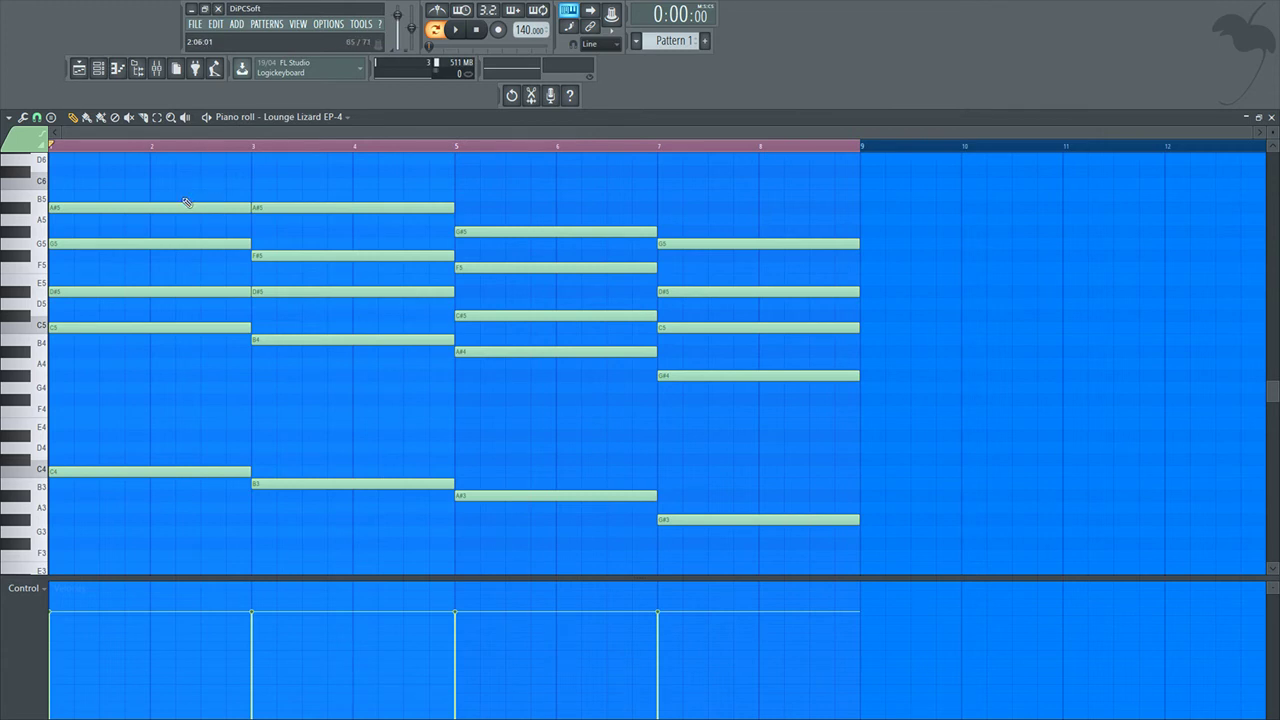
pyautogui.moveTo(184, 199); pyautogui.dragTo(165, 530)
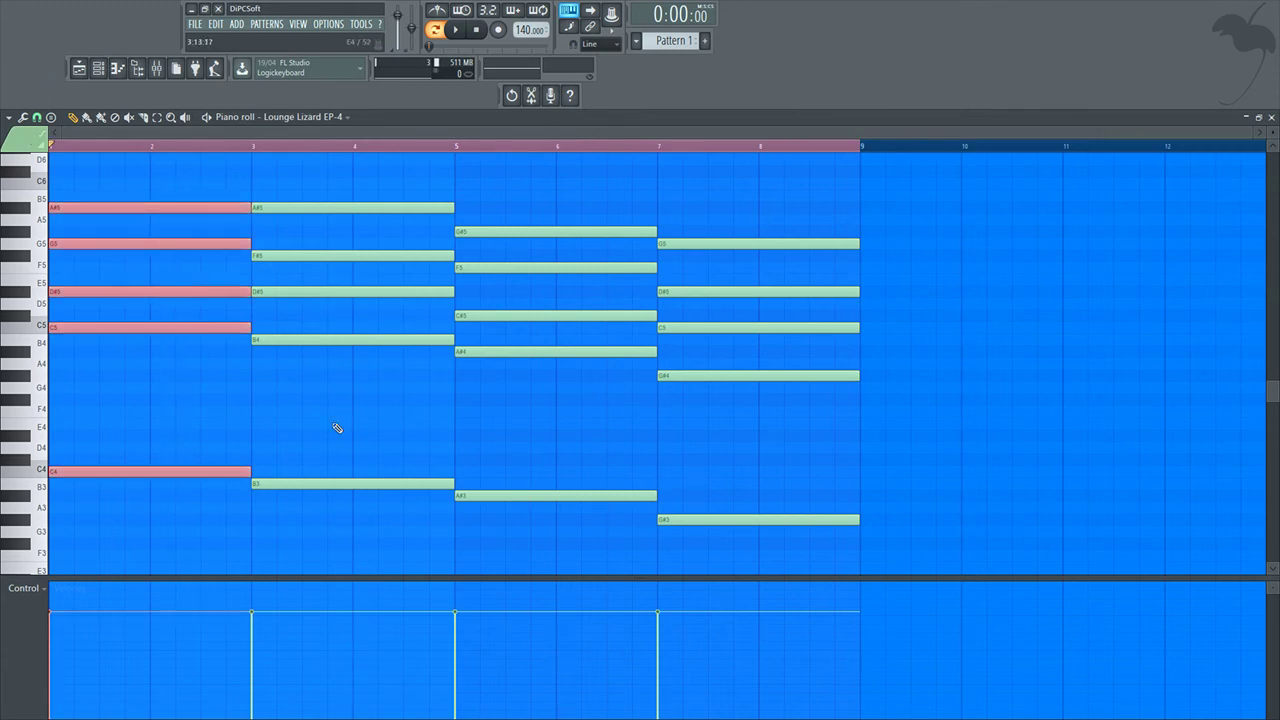
pyautogui.moveTo(88, 184); pyautogui.dragTo(100, 546)
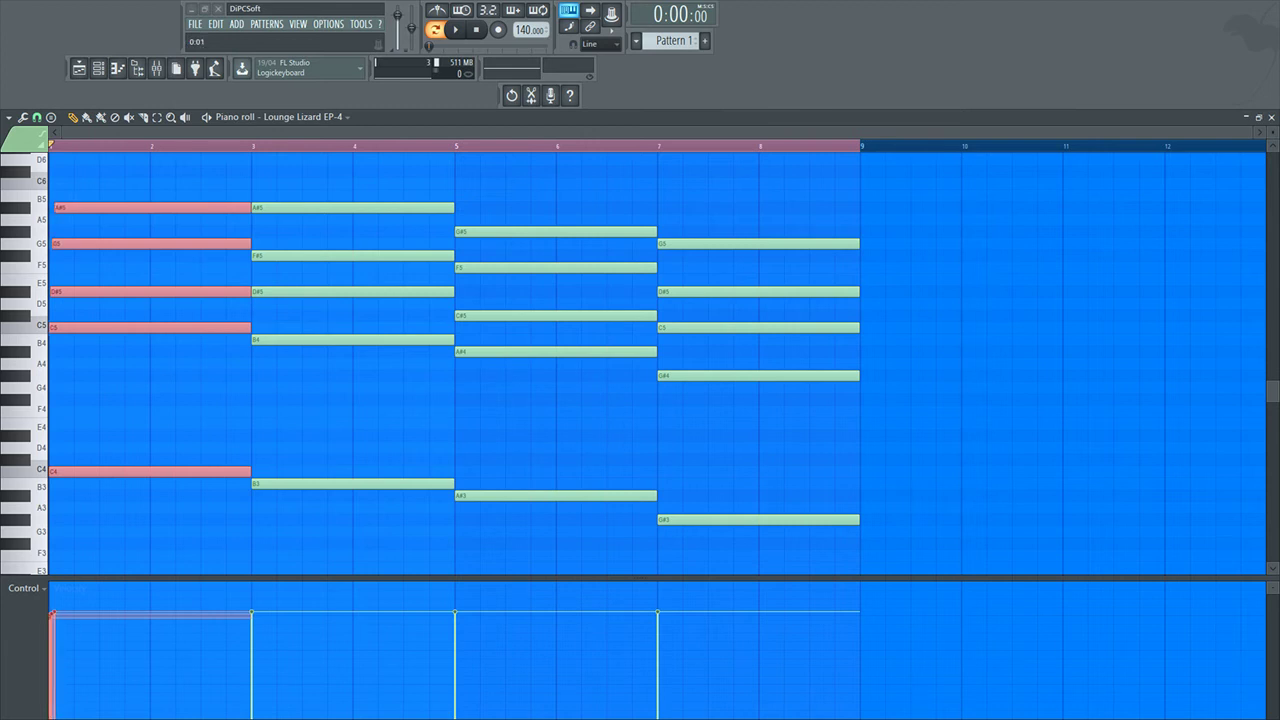
# Strum the first chord with a slight bass-to-top delay and audition it while fine-tuning the note offsets.
pyautogui.press('space')
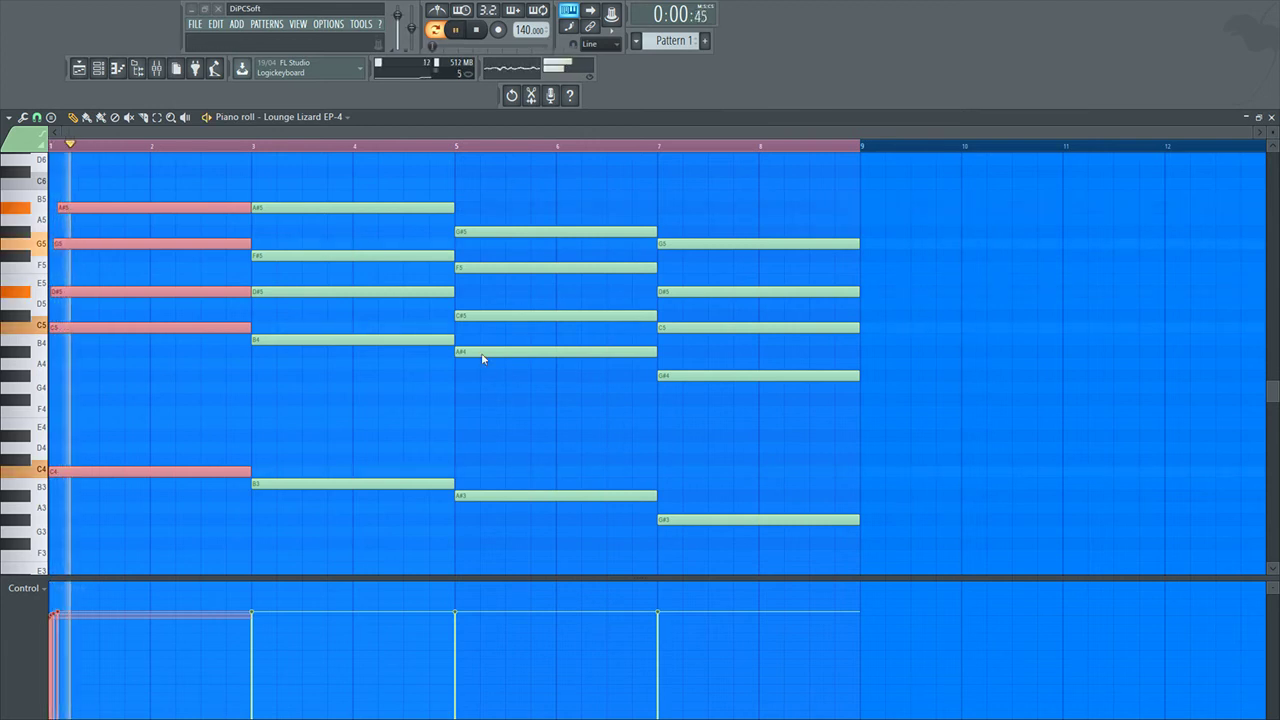
pyautogui.press('space')
pyautogui.press('space')
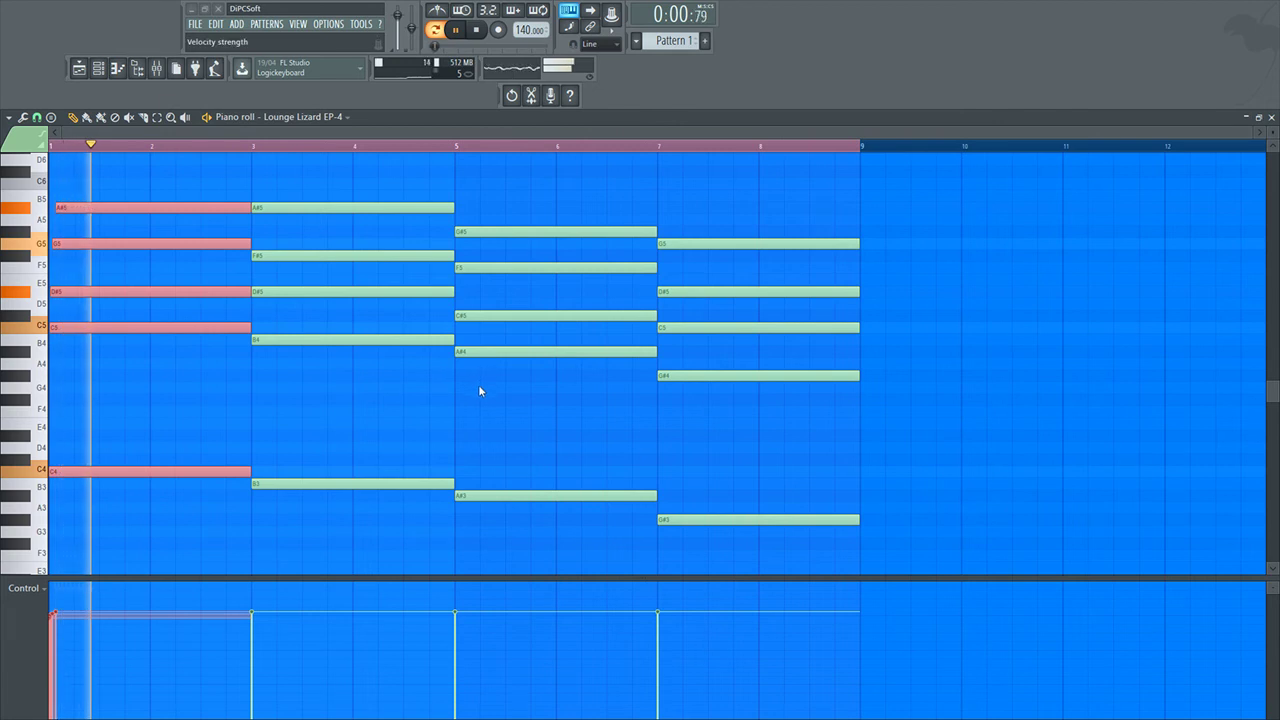
pyautogui.press('space')
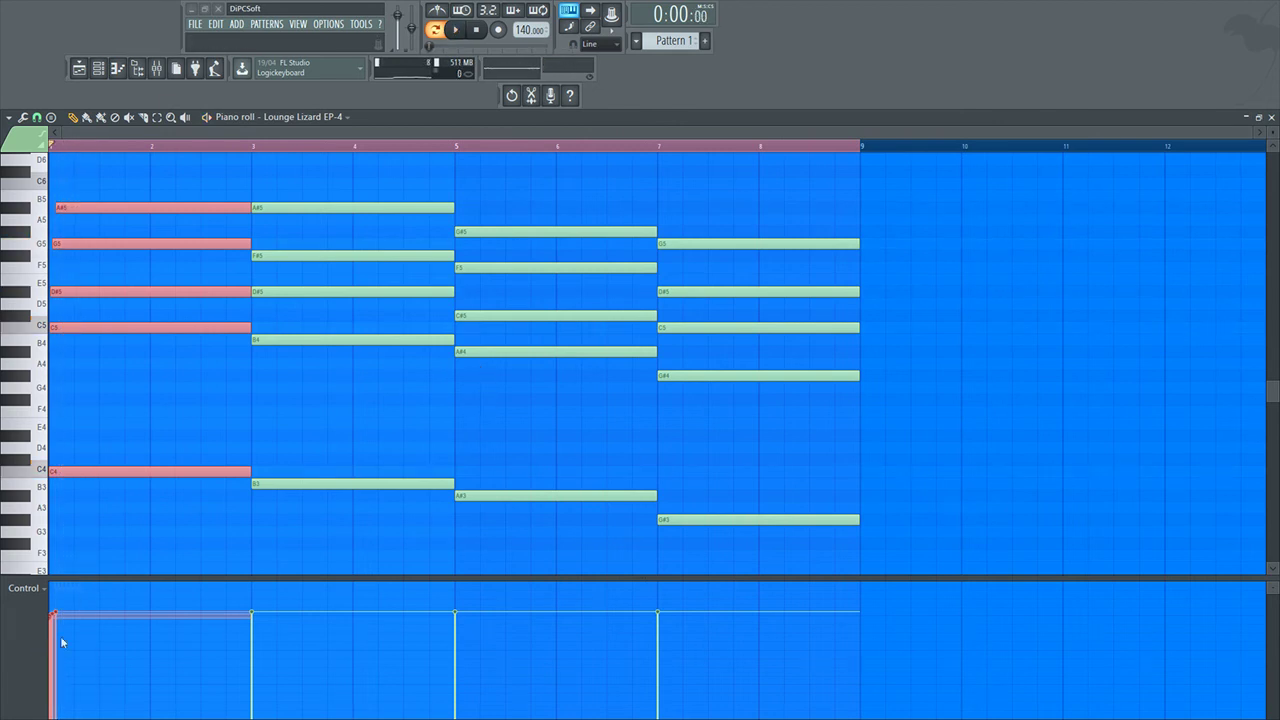
# Try a wider velocity spread on the first chord's strum, rising from the bass to the top note, and audition it.
pyautogui.moveTo(150, 613); pyautogui.dragTo(150, 617)
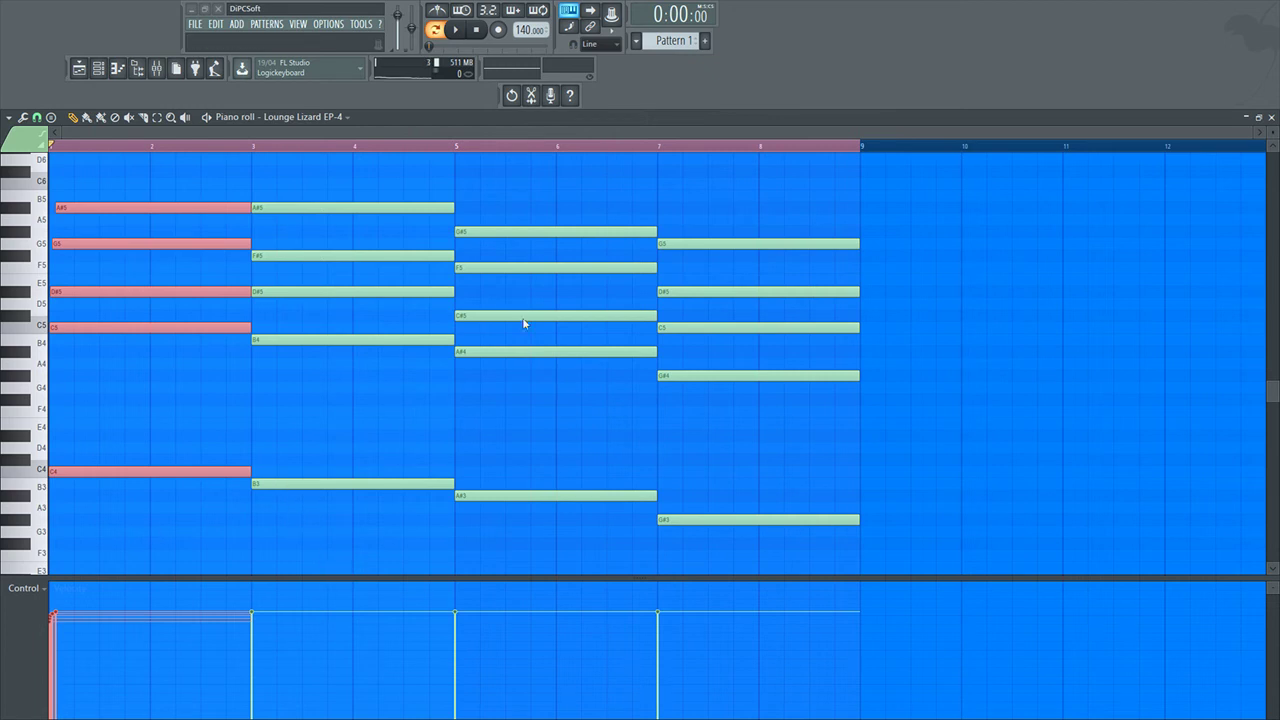
pyautogui.moveTo(150, 617); pyautogui.dragTo(150, 634)
pyautogui.press('space')
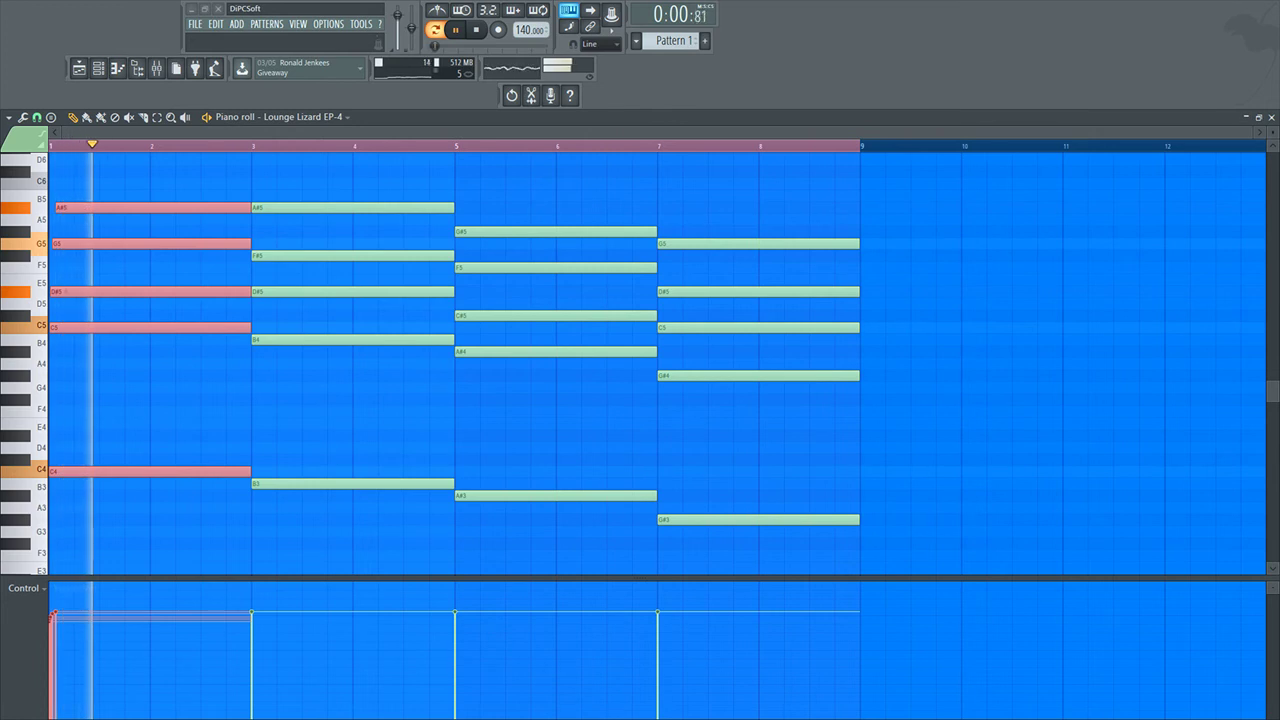
pyautogui.press('space')
pyautogui.press('space')
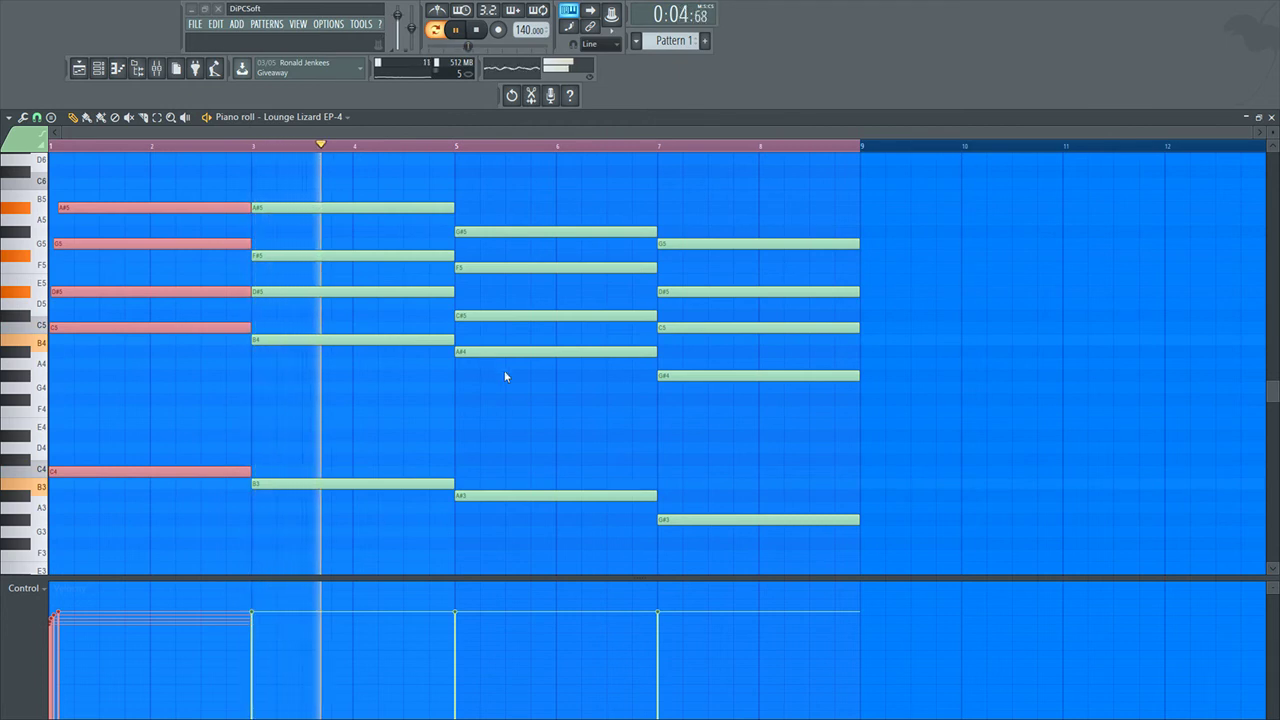
pyautogui.press('space')
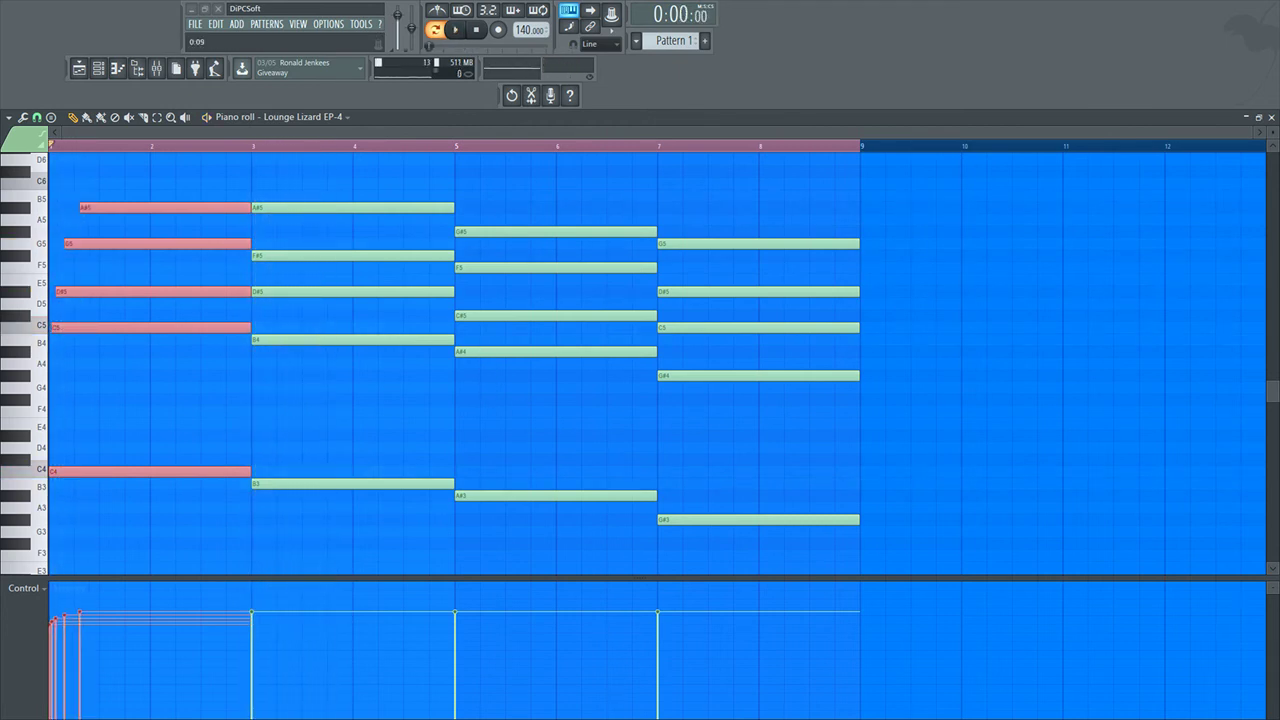
# Try longer strum time offsets such as 0:15, 0:07 and 0:05 on the first chord and audition the results.
pyautogui.press('space')
pyautogui.press('space')
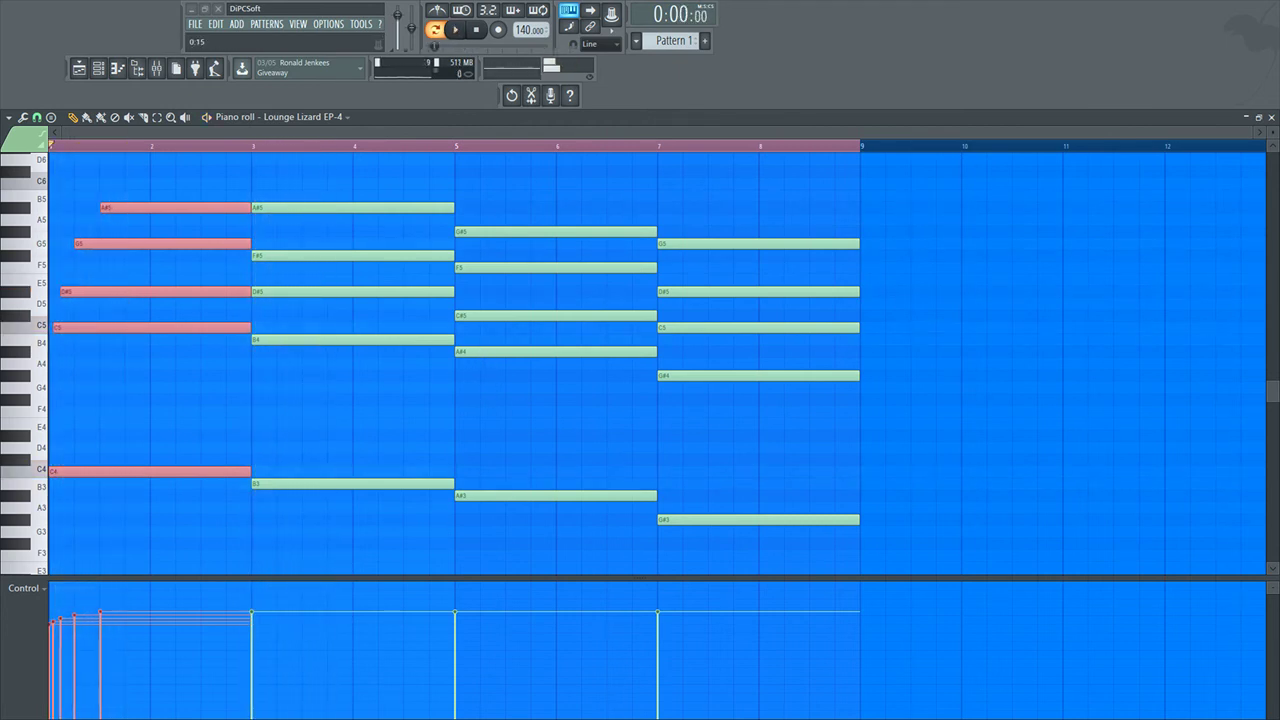
pyautogui.press('space')
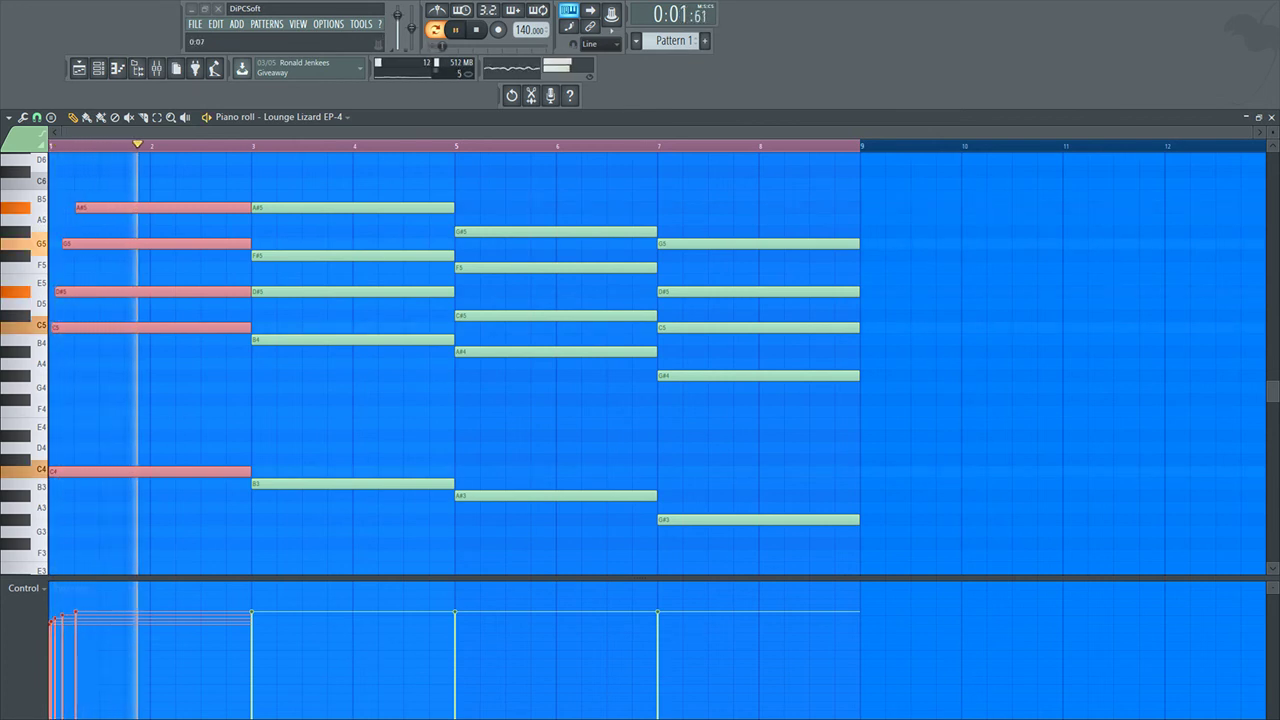
pyautogui.press('space')
pyautogui.press('space')
pyautogui.press('space')
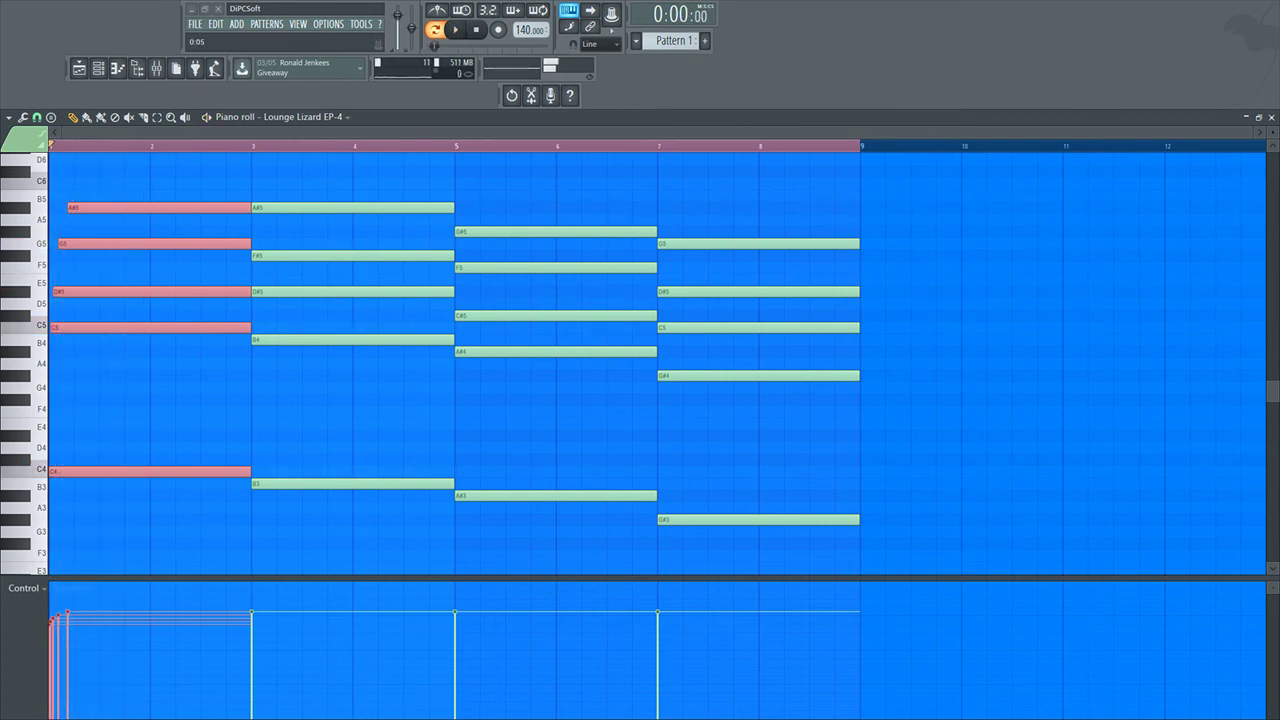
pyautogui.press('space')
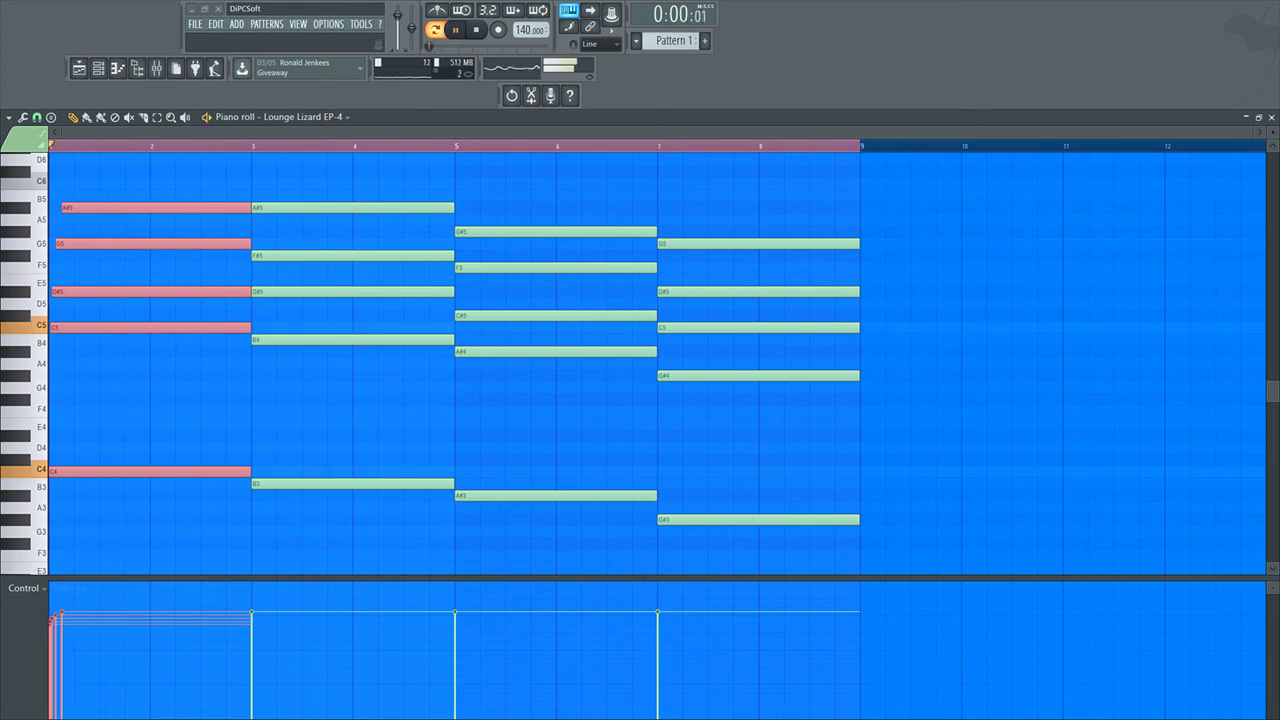
pyautogui.press('space')
pyautogui.press('space')
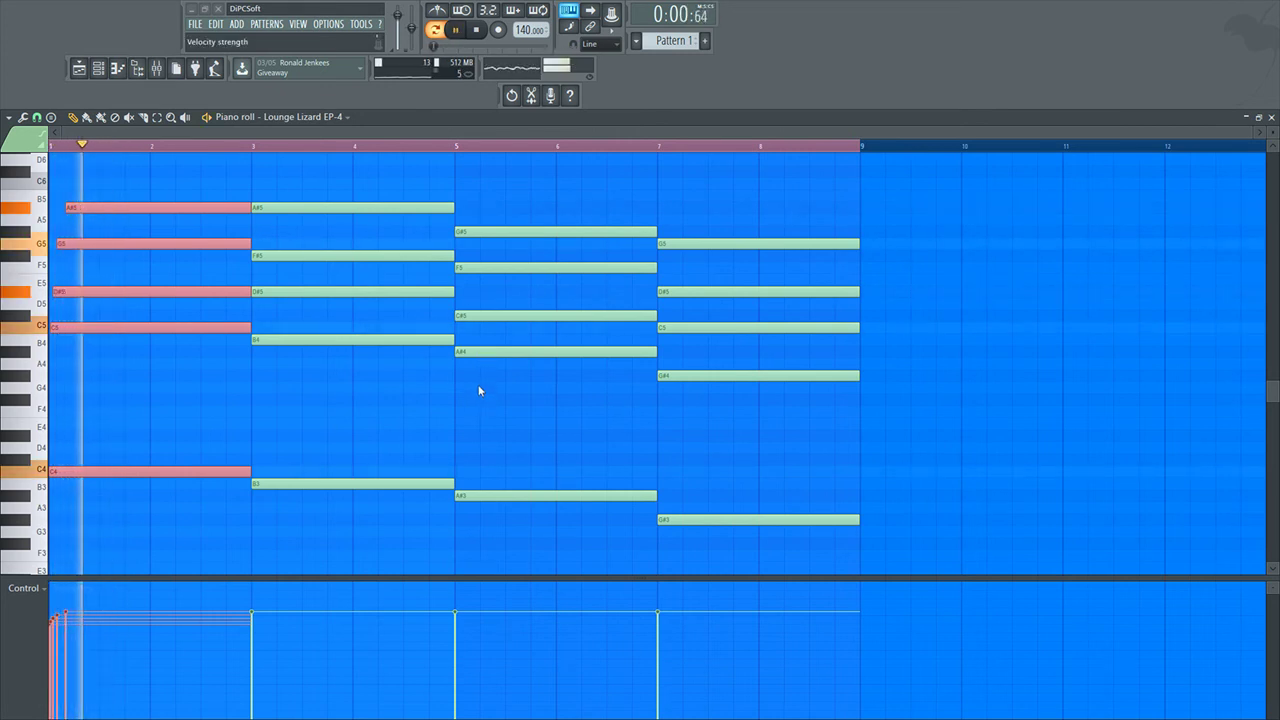
# Try strum velocity strengths of -68% and -54% on the first chord and play it back.
pyautogui.press('space')
pyautogui.press('space')
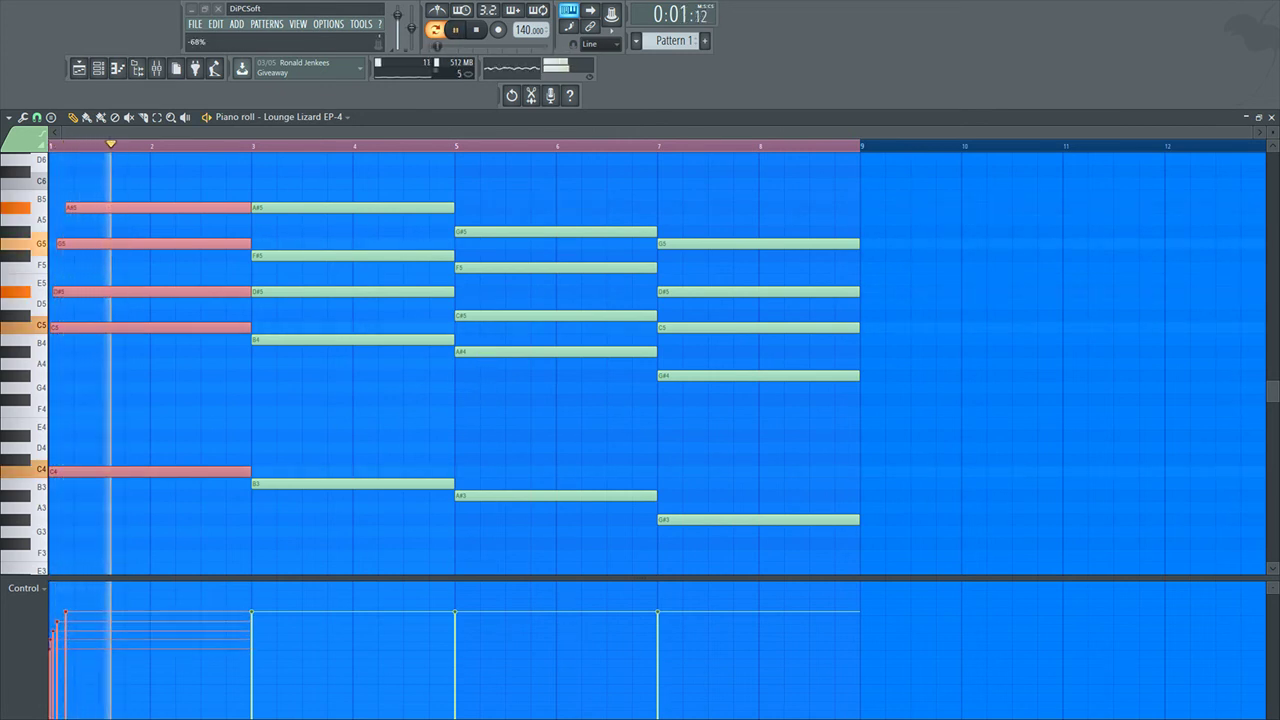
pyautogui.press('space')
pyautogui.press('space')
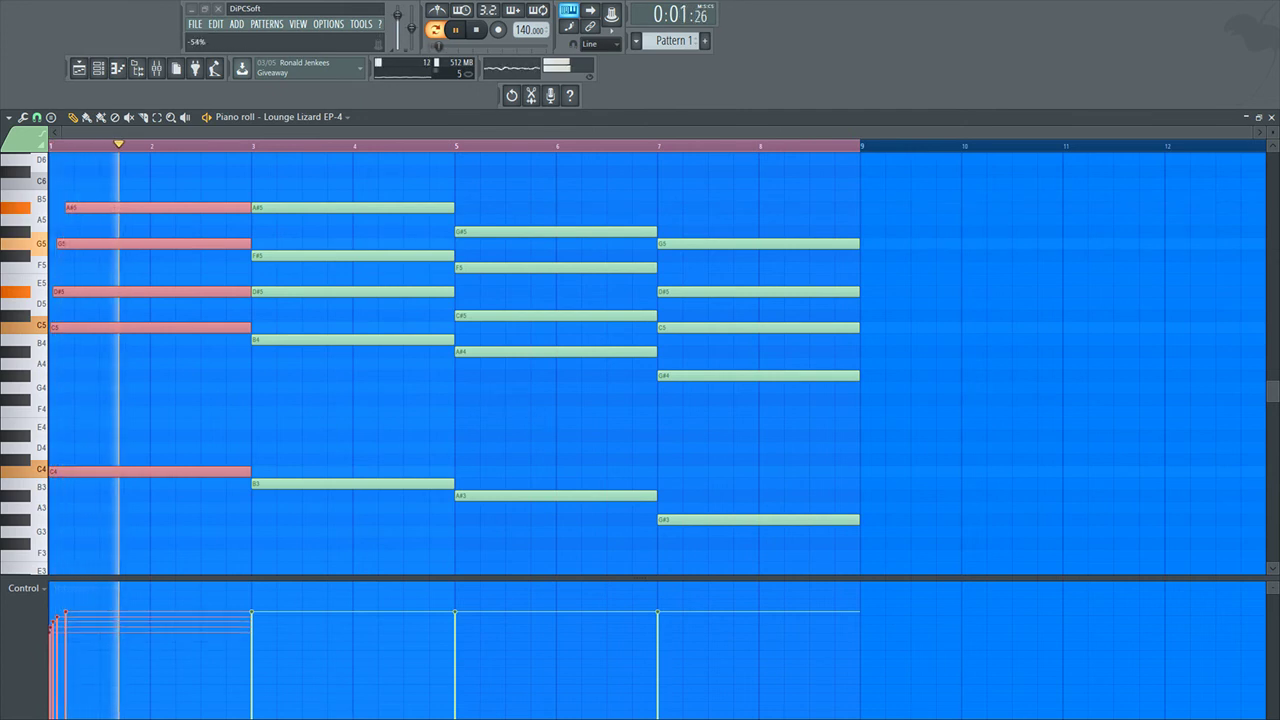
pyautogui.press('space')
pyautogui.press('space')
# Tighten the first chord's strum time to about 0:04 or less and audition it with a -61% velocity strength.
pyautogui.press('space')
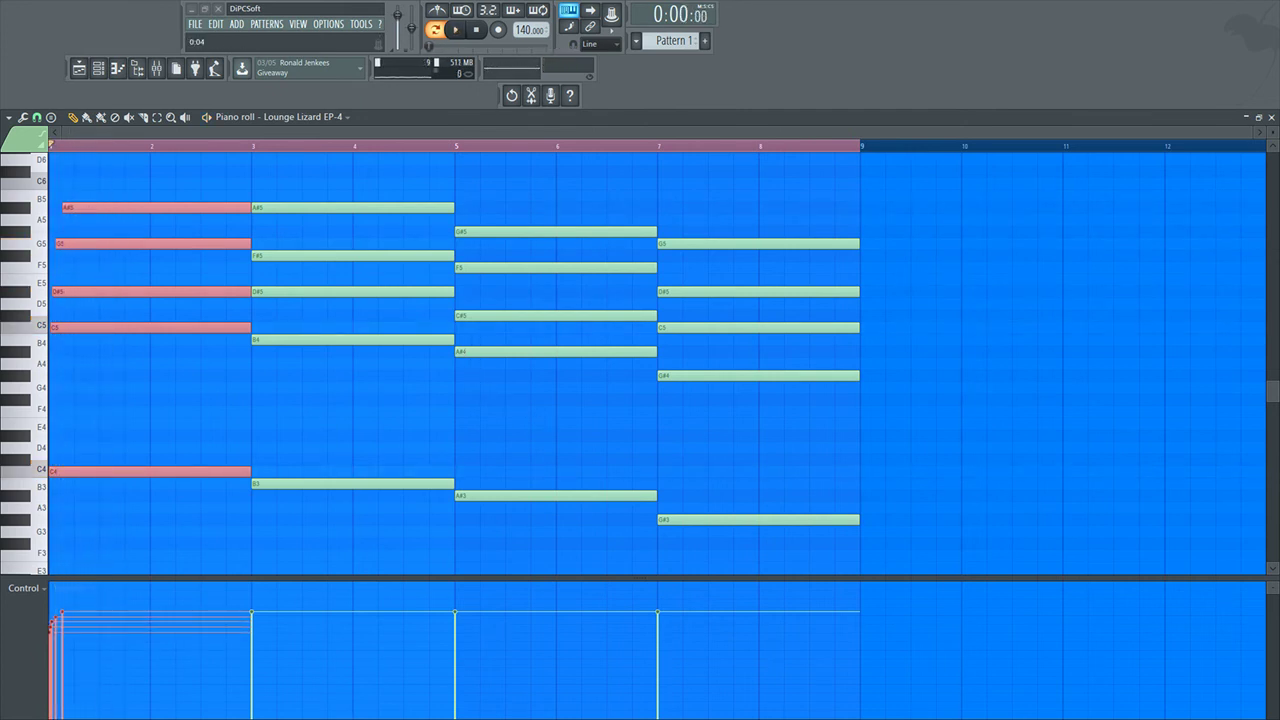
pyautogui.press('space')
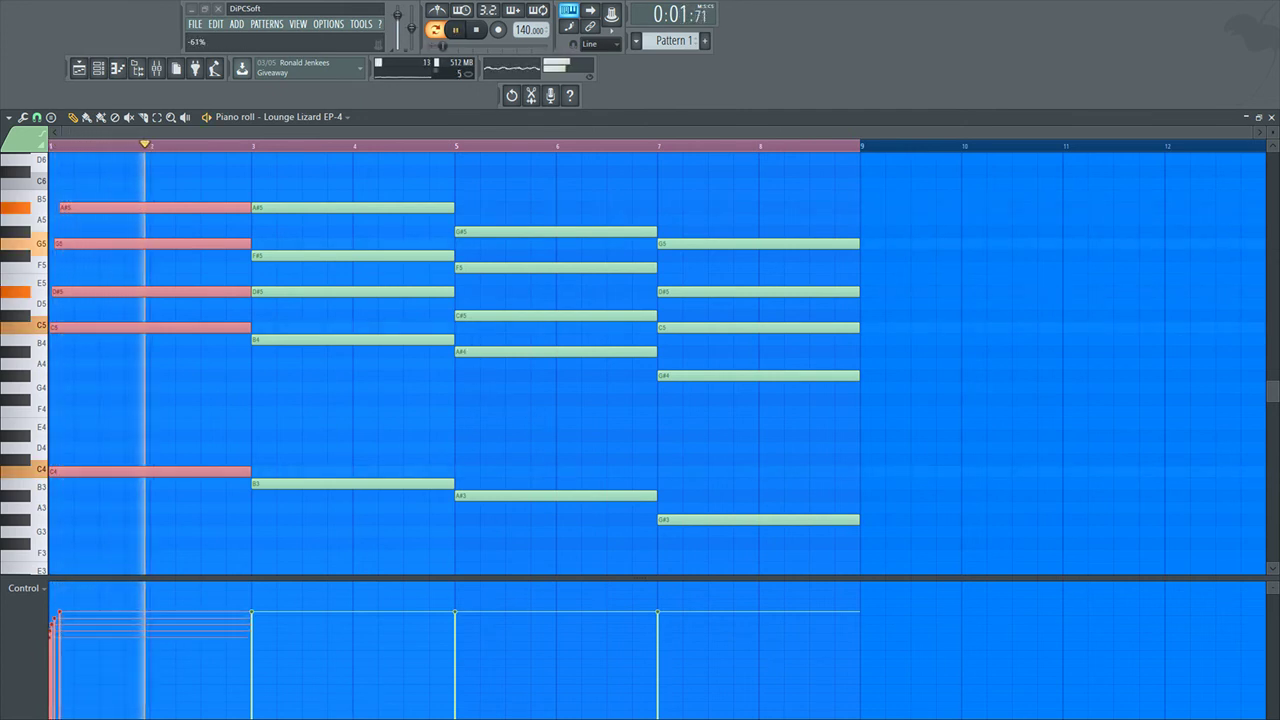
pyautogui.press('space')
pyautogui.press('space')
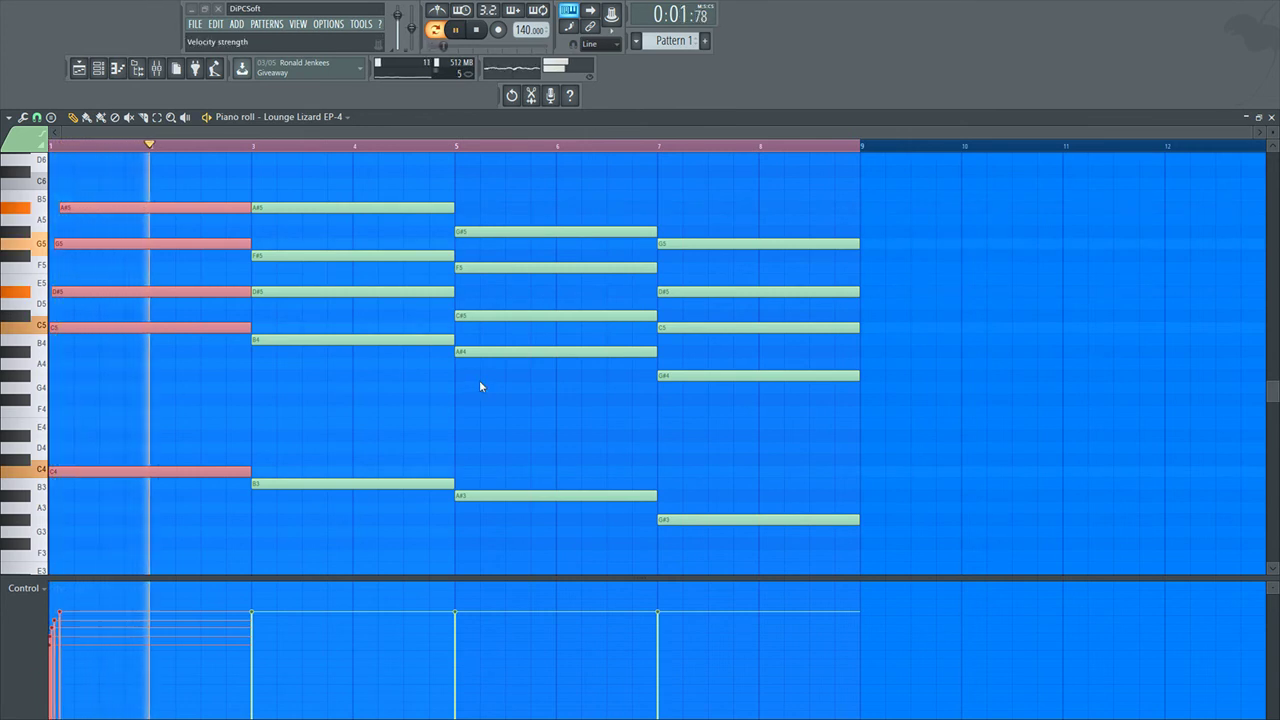
# Reverse the first chord's strum velocities so they fall from bass to top, reduce the strength below 53%, and apply the strum.
pyautogui.press('space')
pyautogui.press('space')
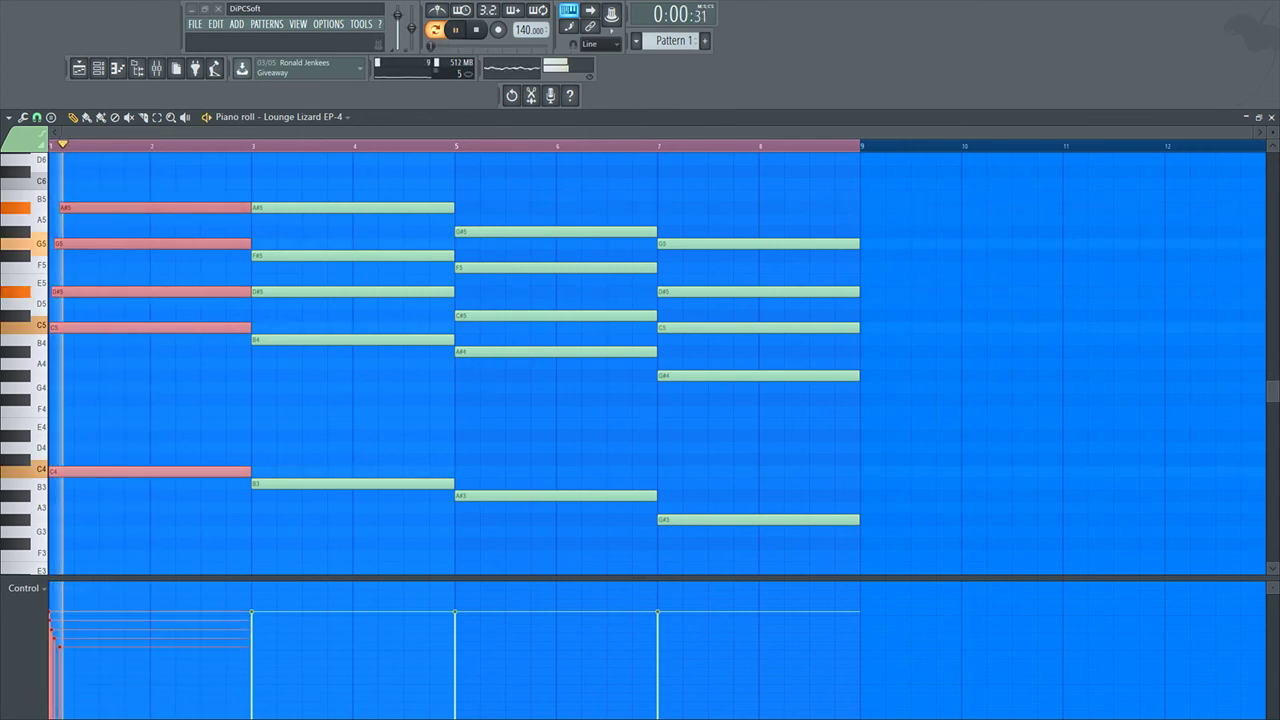
pyautogui.press('space')
pyautogui.press('space')
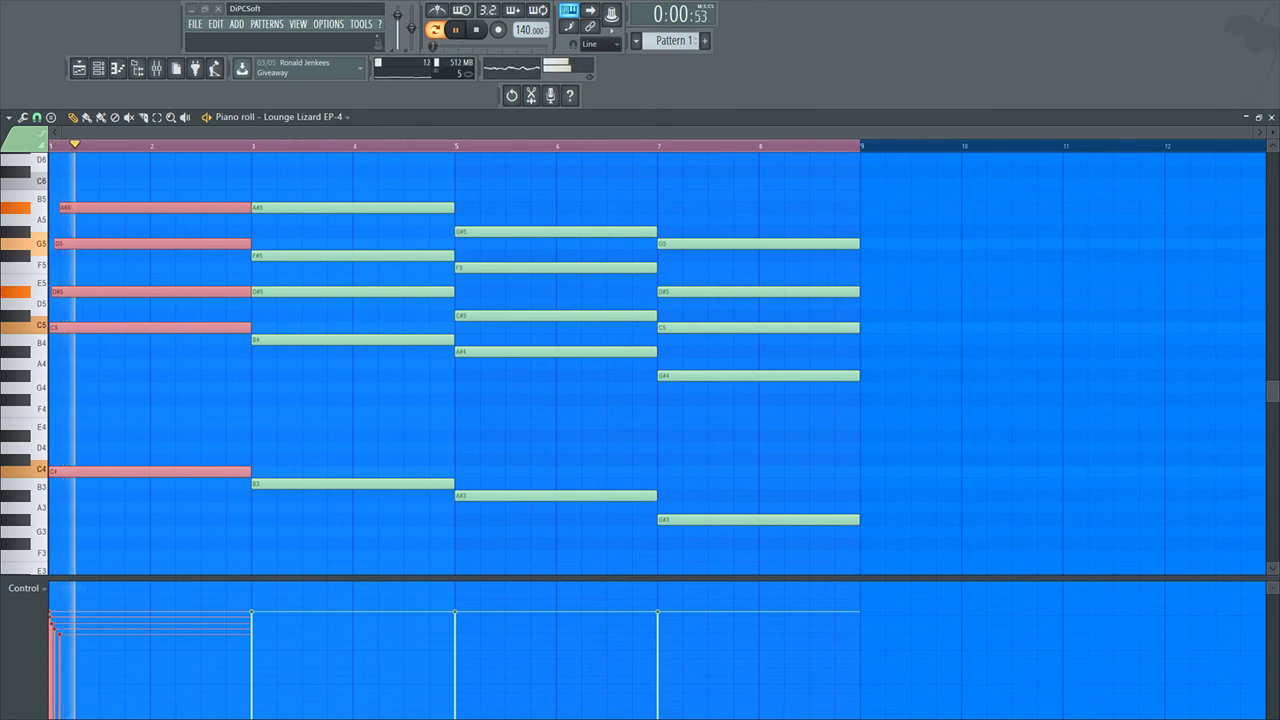
pyautogui.press('space')
pyautogui.press('space')
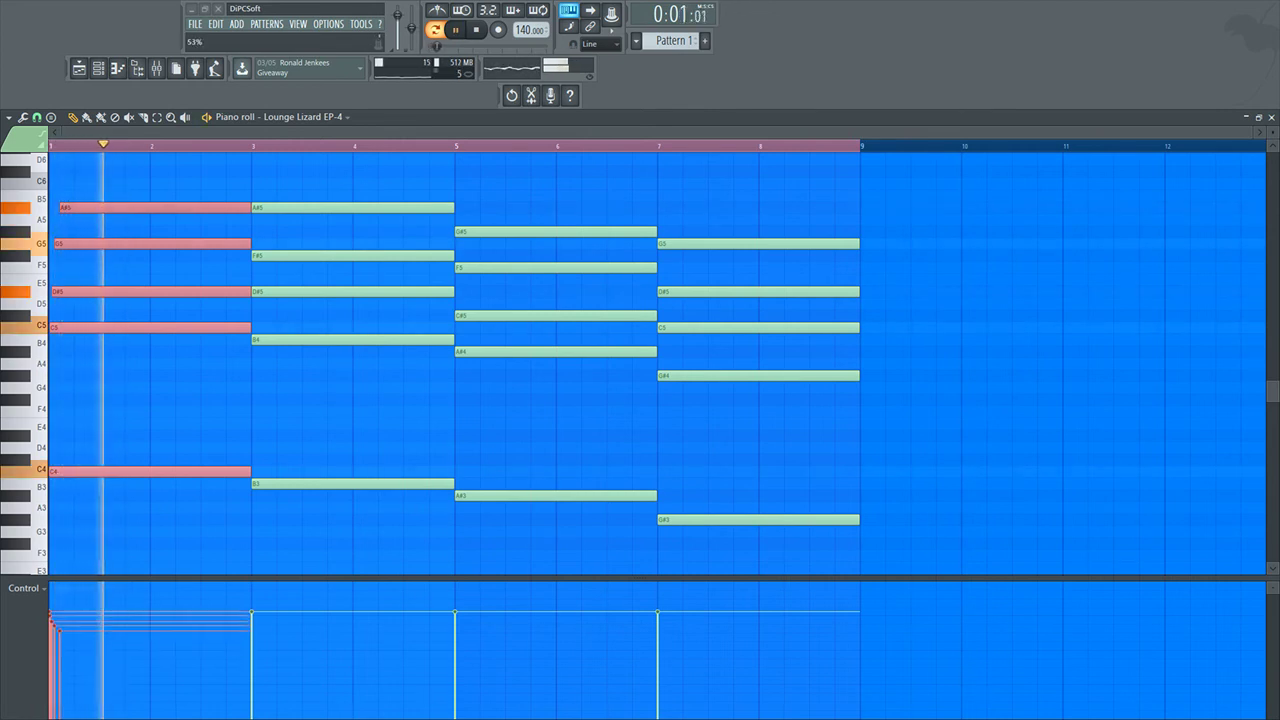
pyautogui.press('space')
pyautogui.press('space')
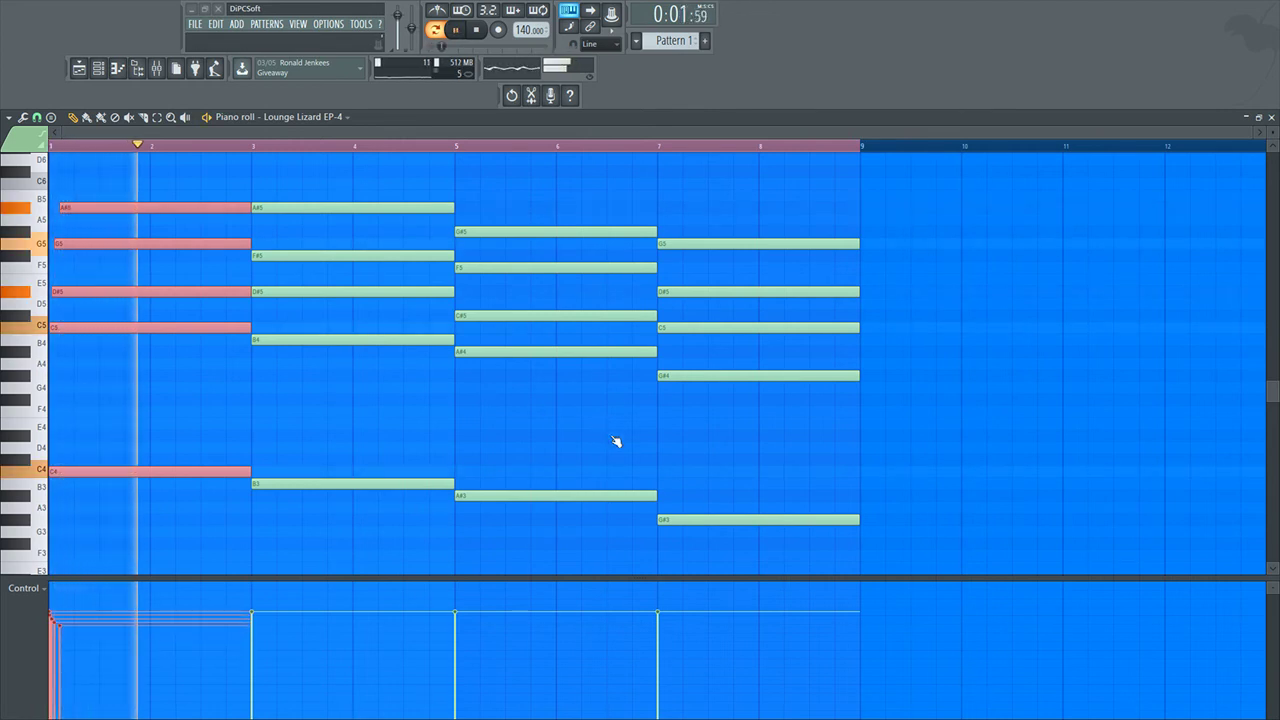
pyautogui.press('space')
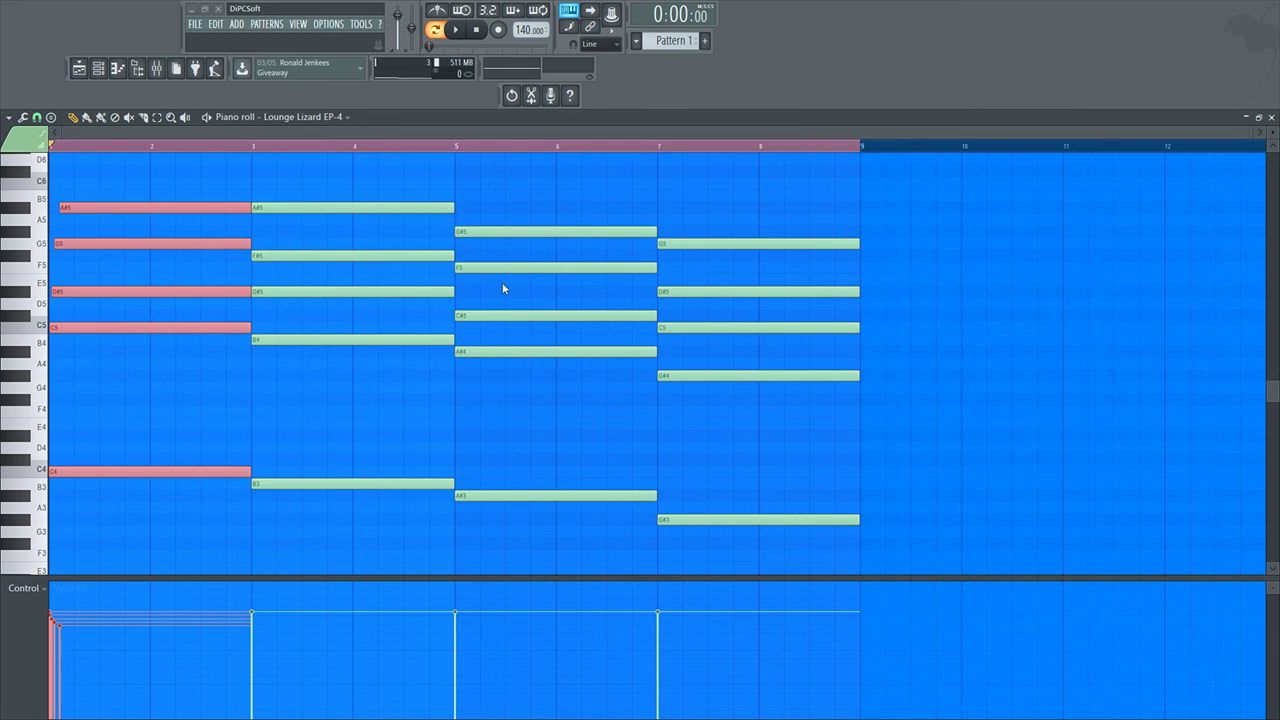
pyautogui.press('space')
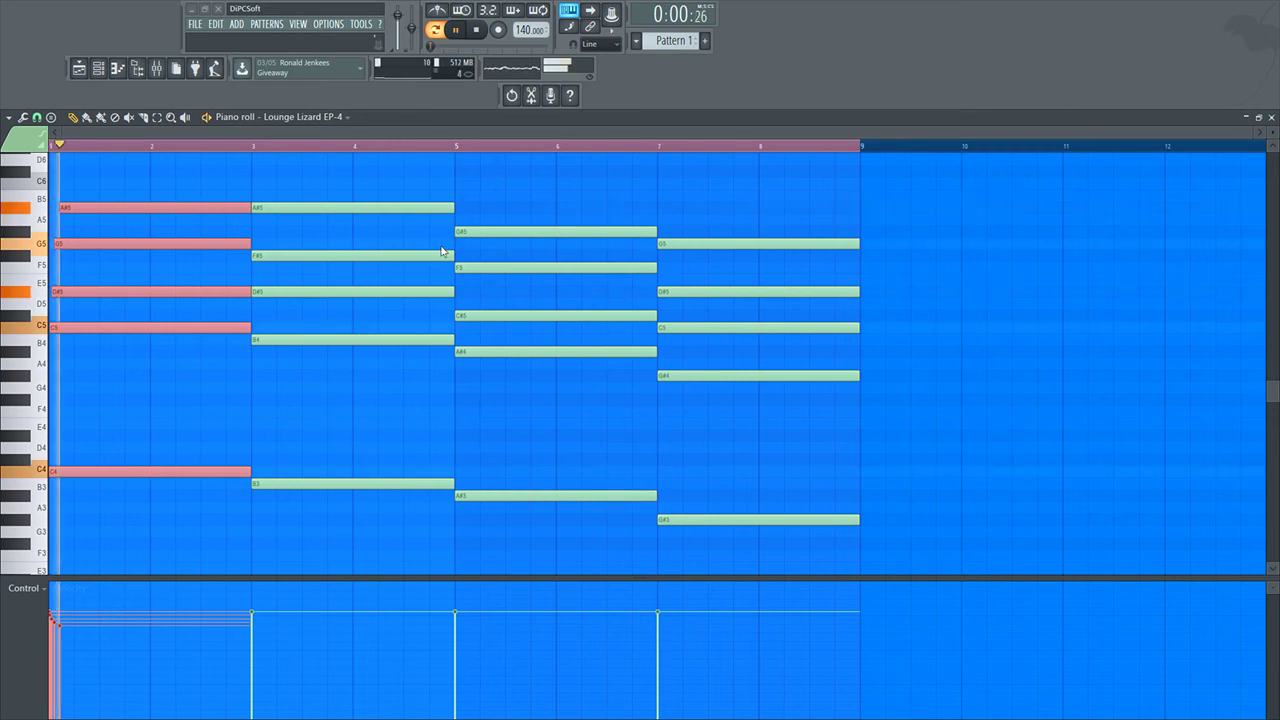
pyautogui.press('space')
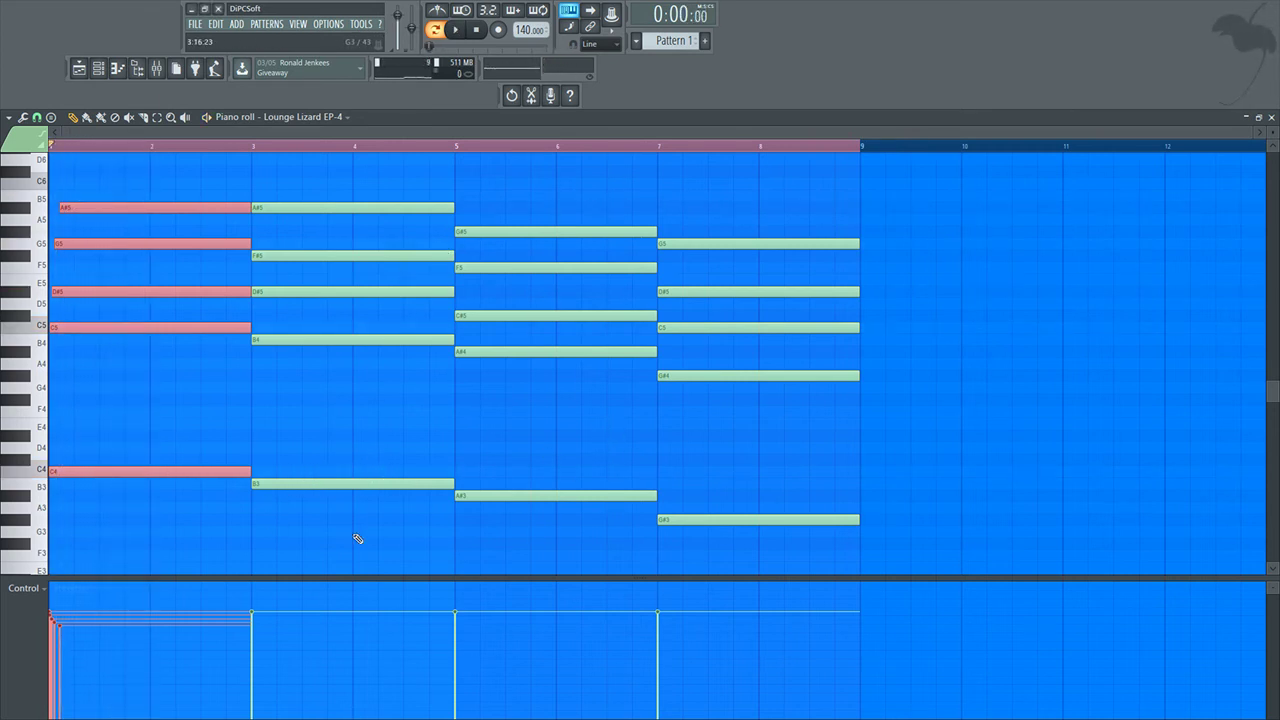
# Select only the second chord's five notes in bars 3 and 4 and strum them from the bass upward, preserving note endings.
pyautogui.moveTo(378, 534); pyautogui.dragTo(349, 191)
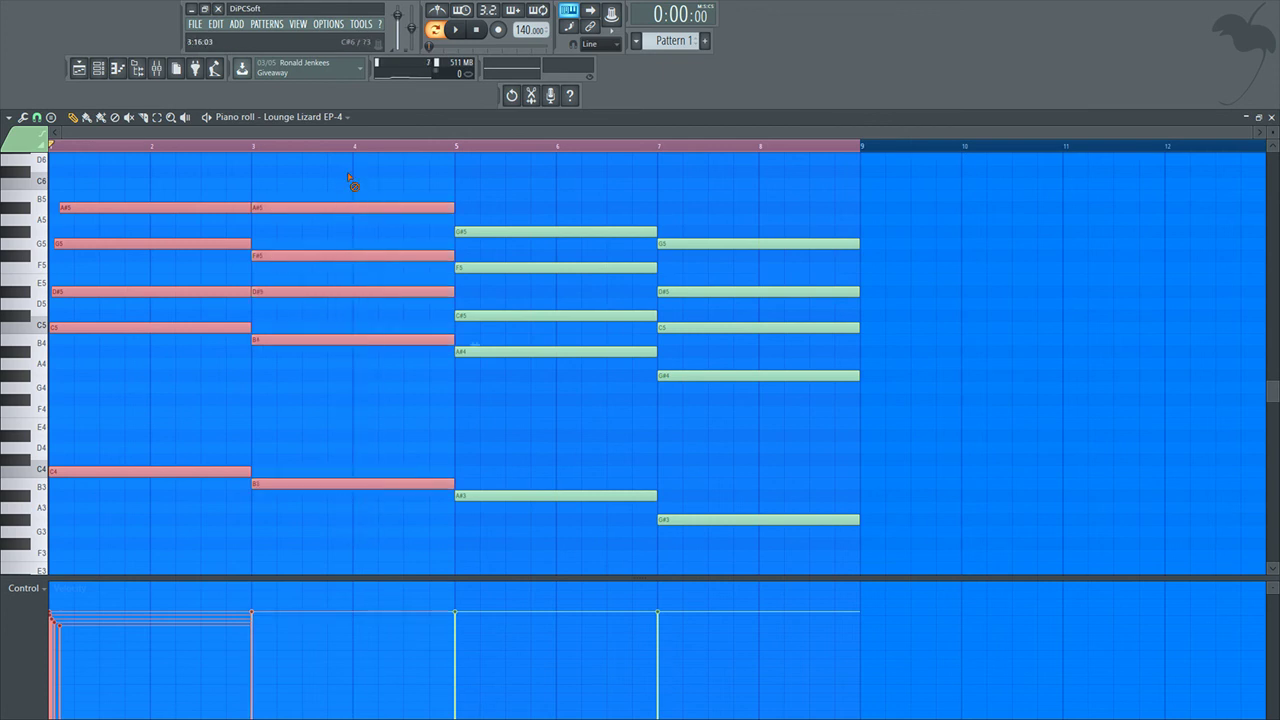
pyautogui.click(345, 182)
pyautogui.moveTo(350, 310); pyautogui.dragTo(345, 488)
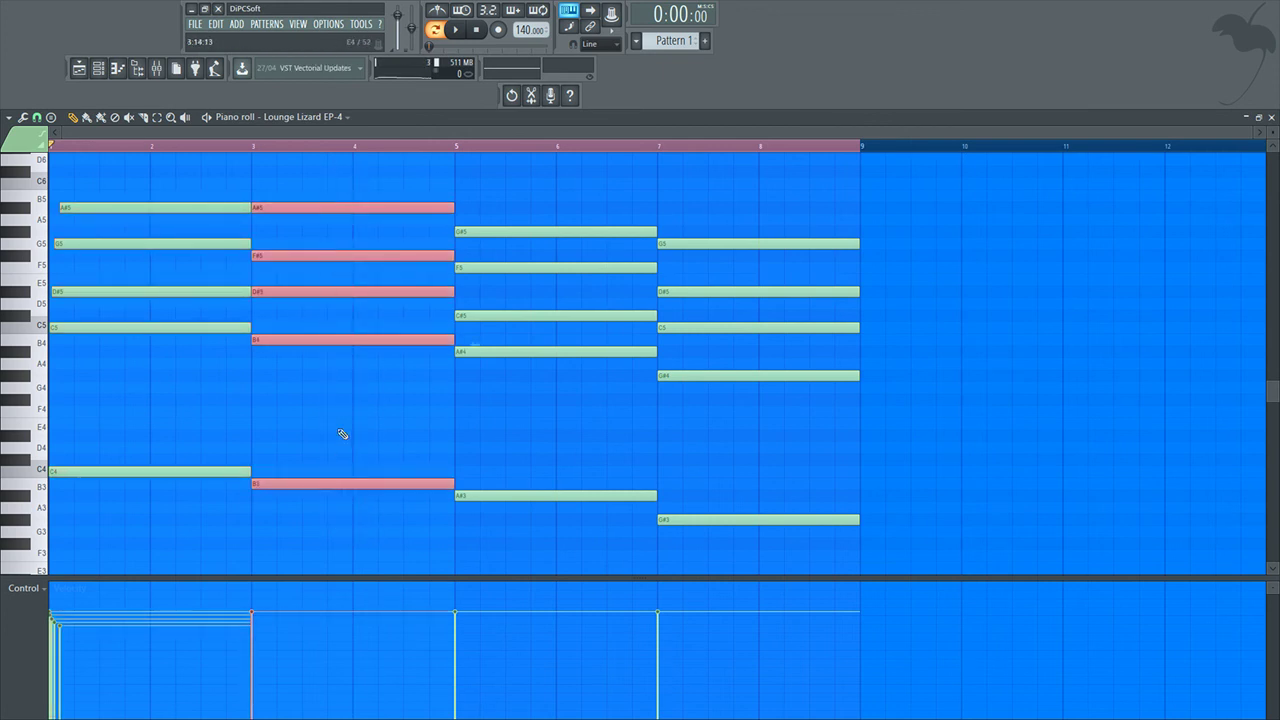
pyautogui.press('space')
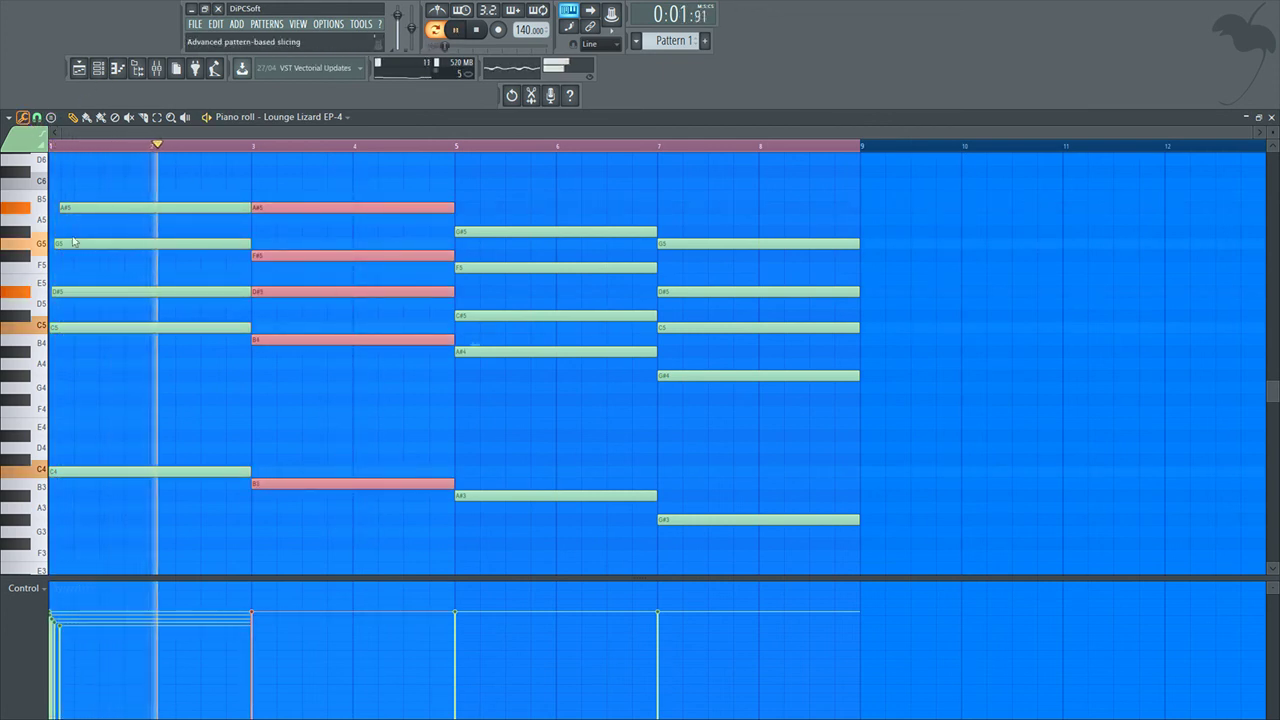
pyautogui.hotkey('alt', 's')
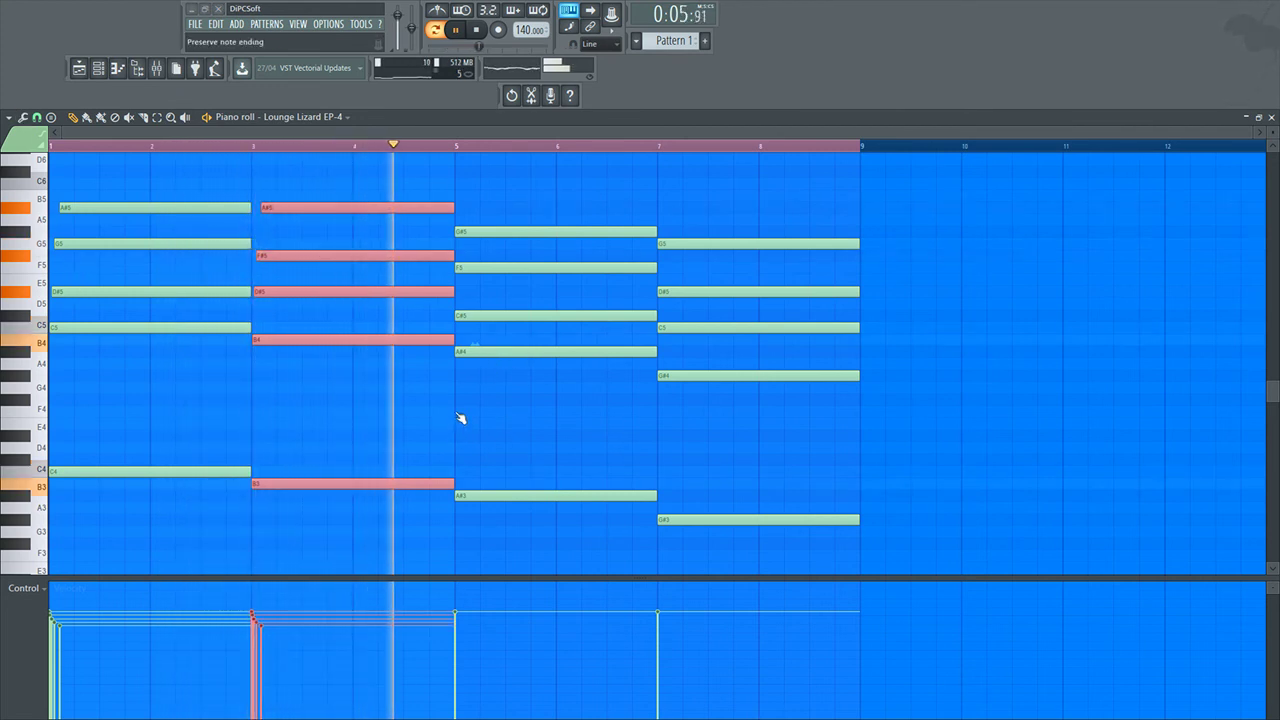
# Reduce the velocity strength of the second chord's strum slightly, audition it and apply it.
pyautogui.press('space')
pyautogui.press('space')
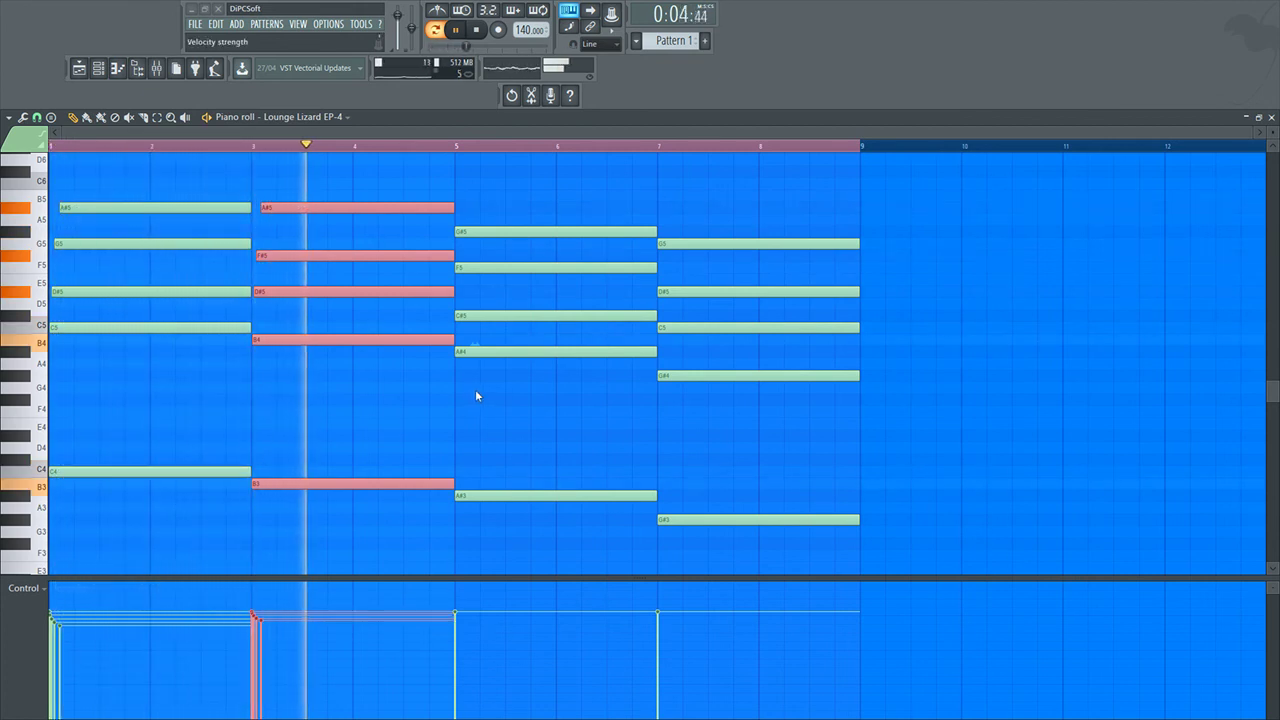
pyautogui.press('space')
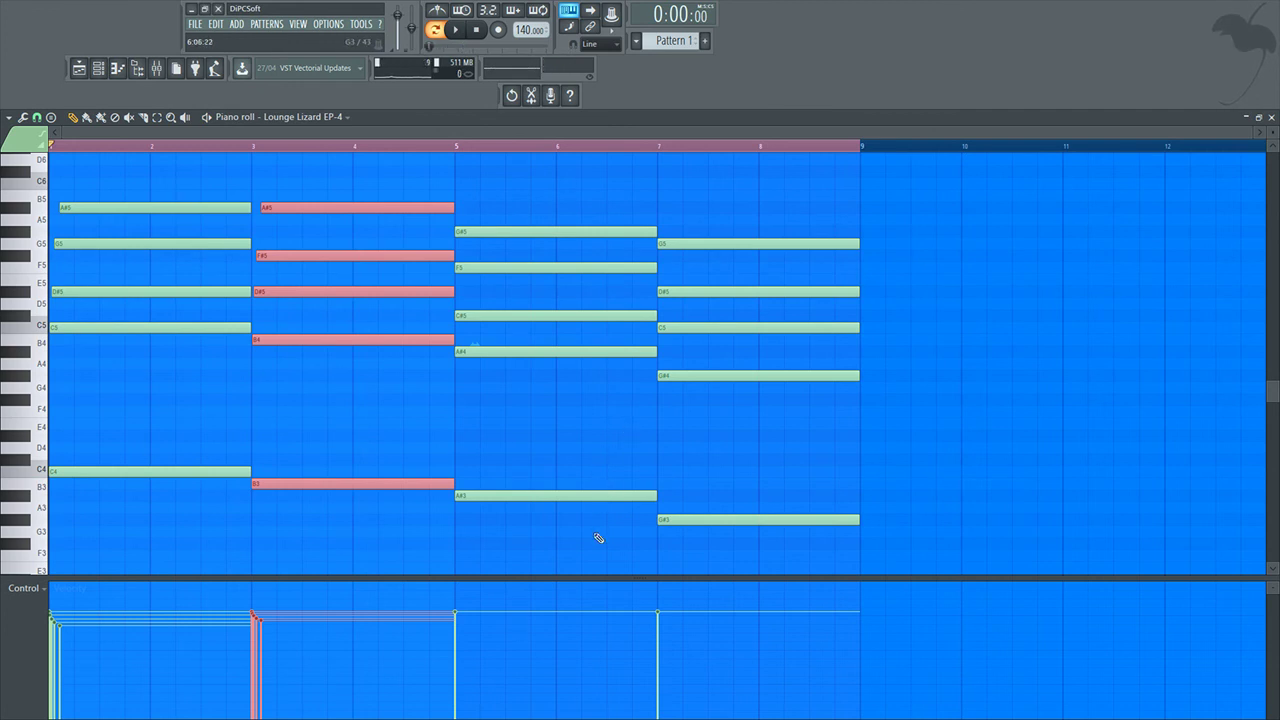
# Add the third chord's five notes in bars 5 and 6 to the selection, strum them subtly from the bass upward and audition the result.
pyautogui.moveTo(594, 536); pyautogui.dragTo(563, 214)
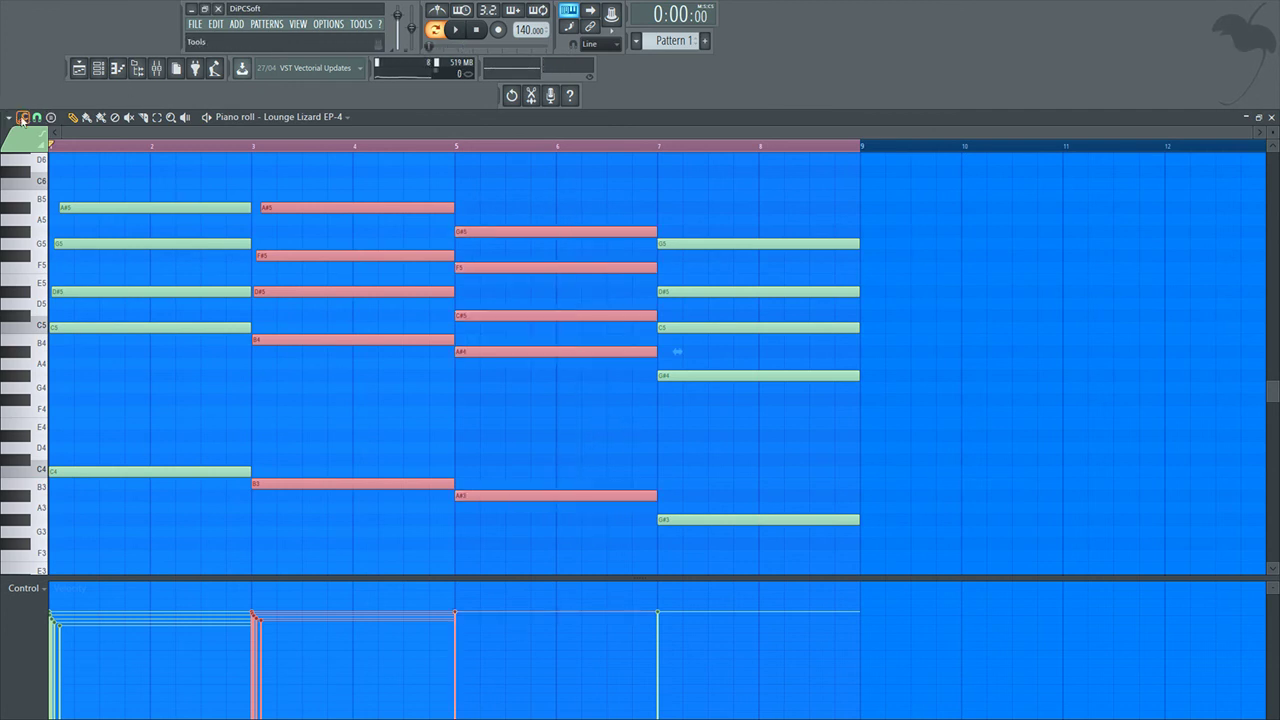
pyautogui.hotkey('alt', 's')
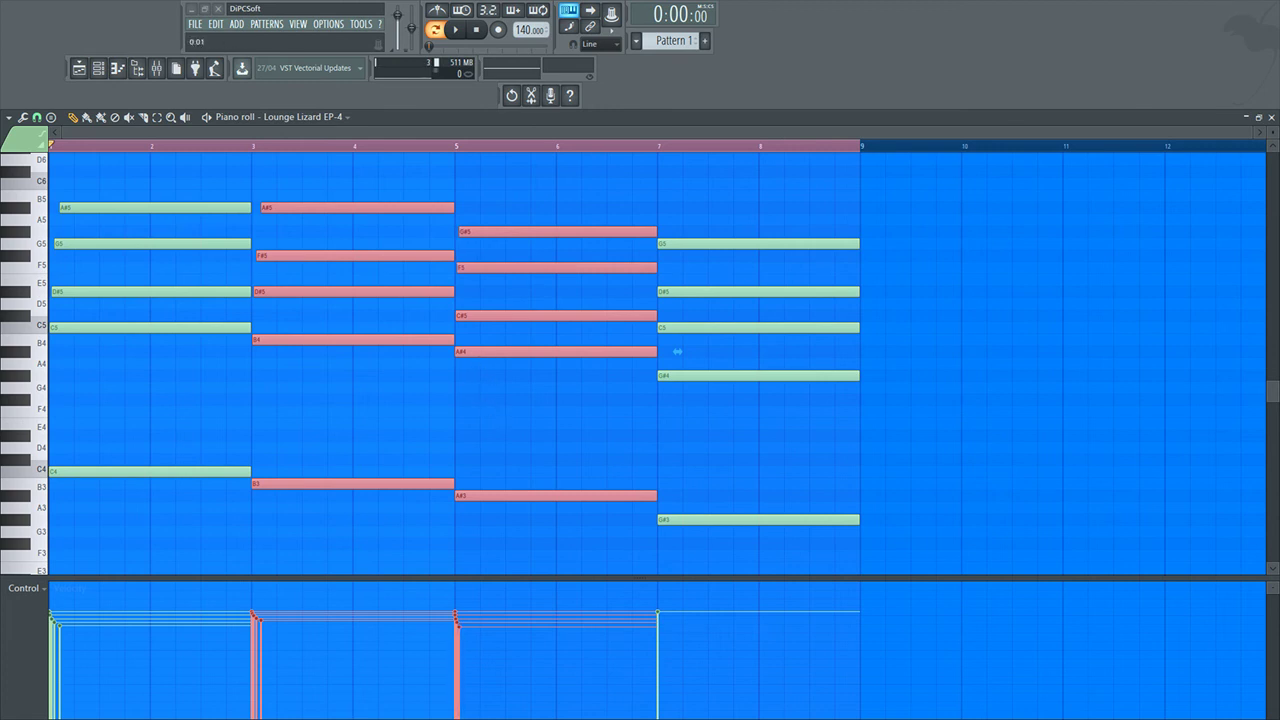
pyautogui.press('space')
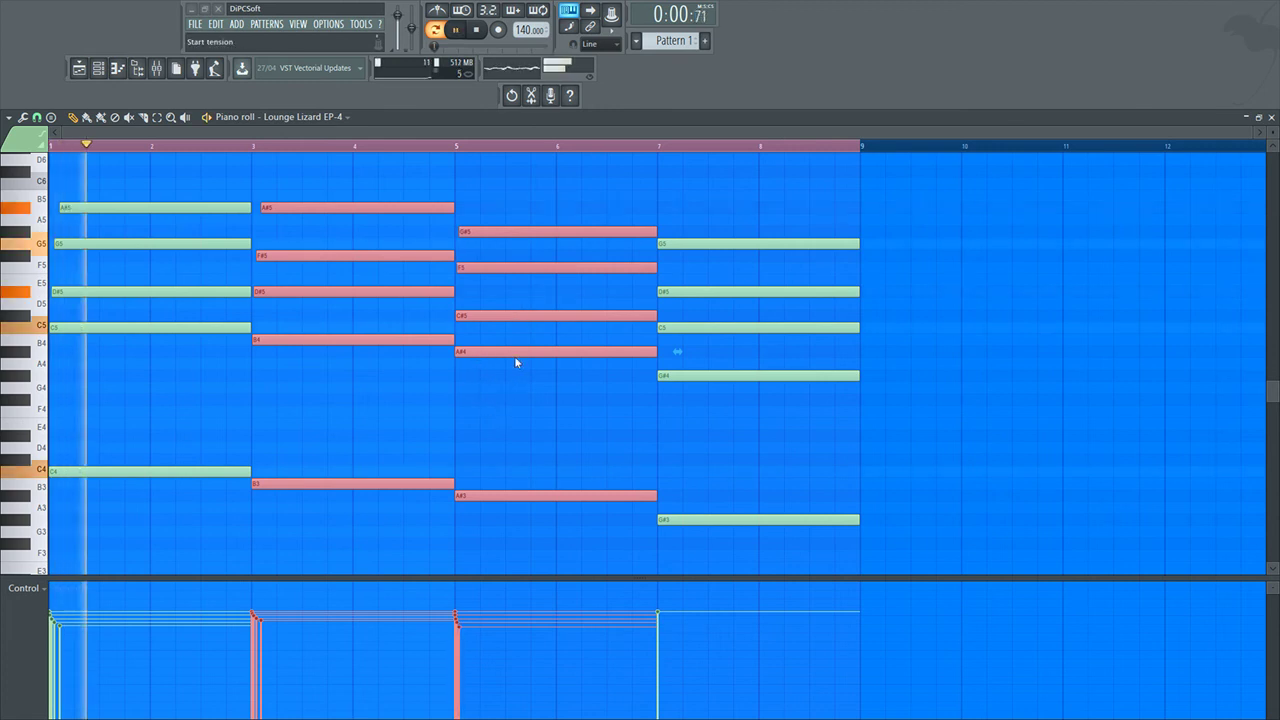
pyautogui.press('space')
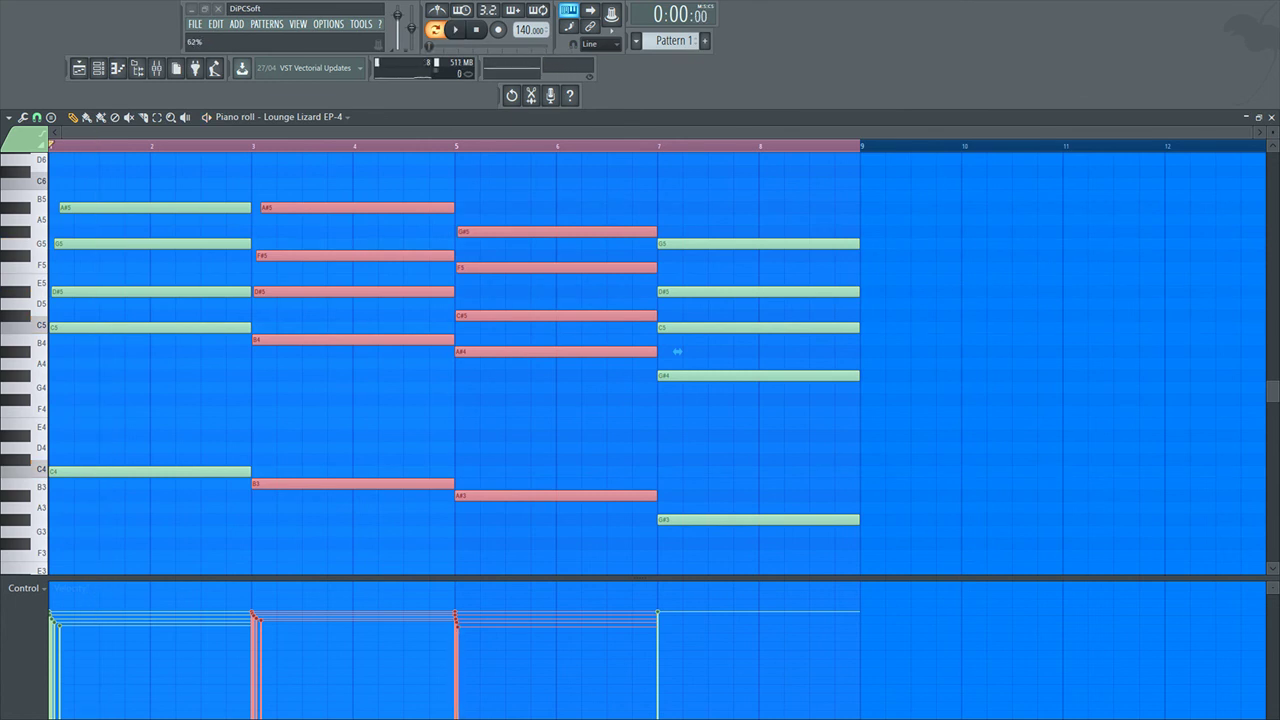
pyautogui.press('space')
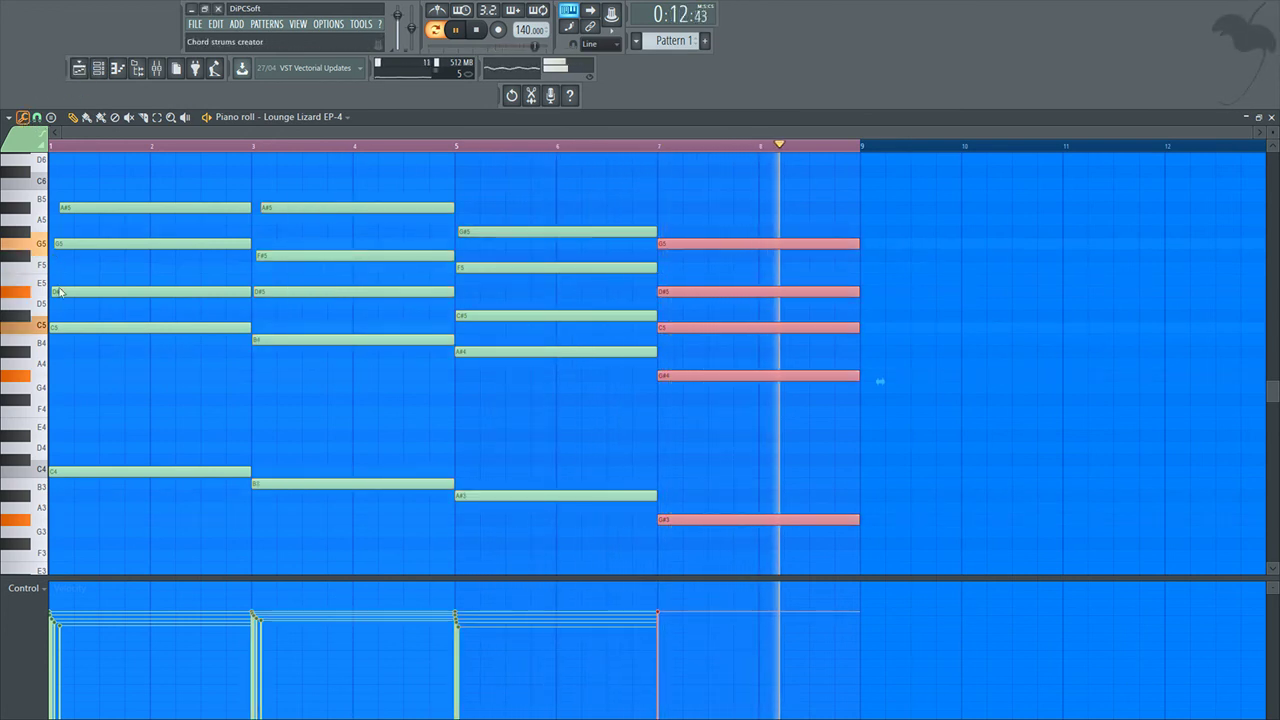
# Strum the fourth chord's notes in bars 7 and 8 from the bass upward with a strum time of about 0:04 and audition it.
pyautogui.press('space')
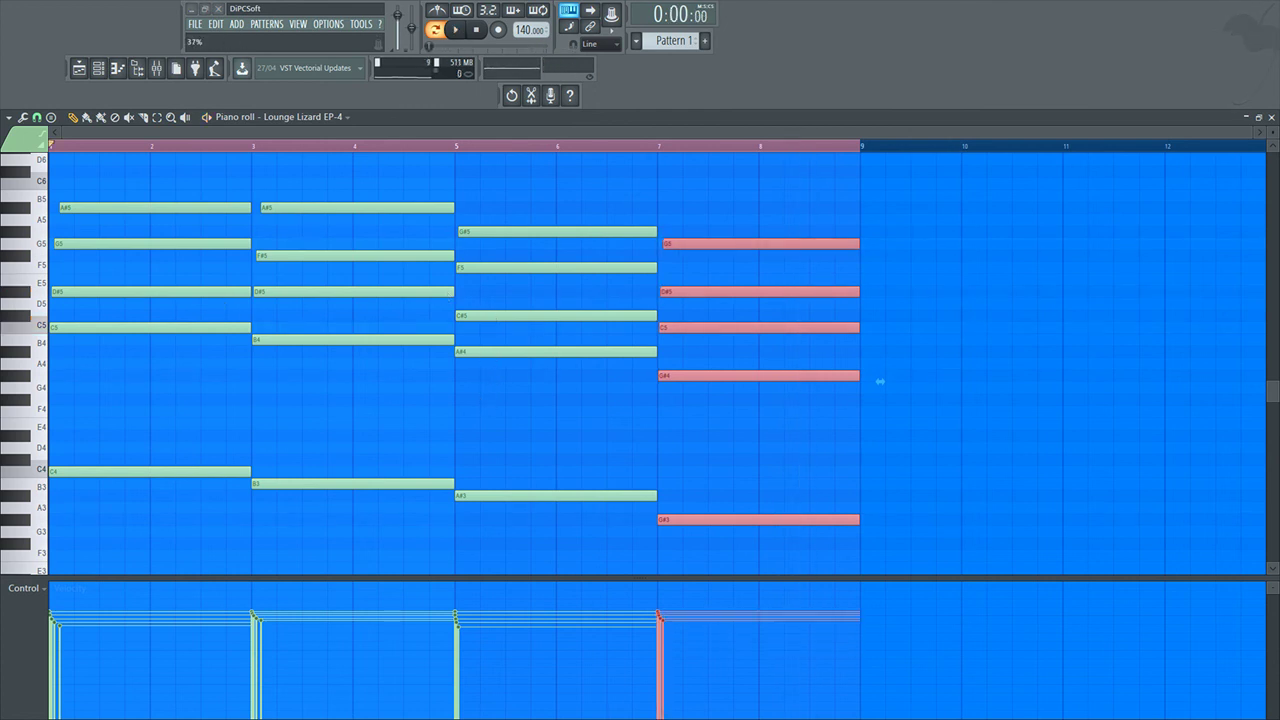
pyautogui.press('space')
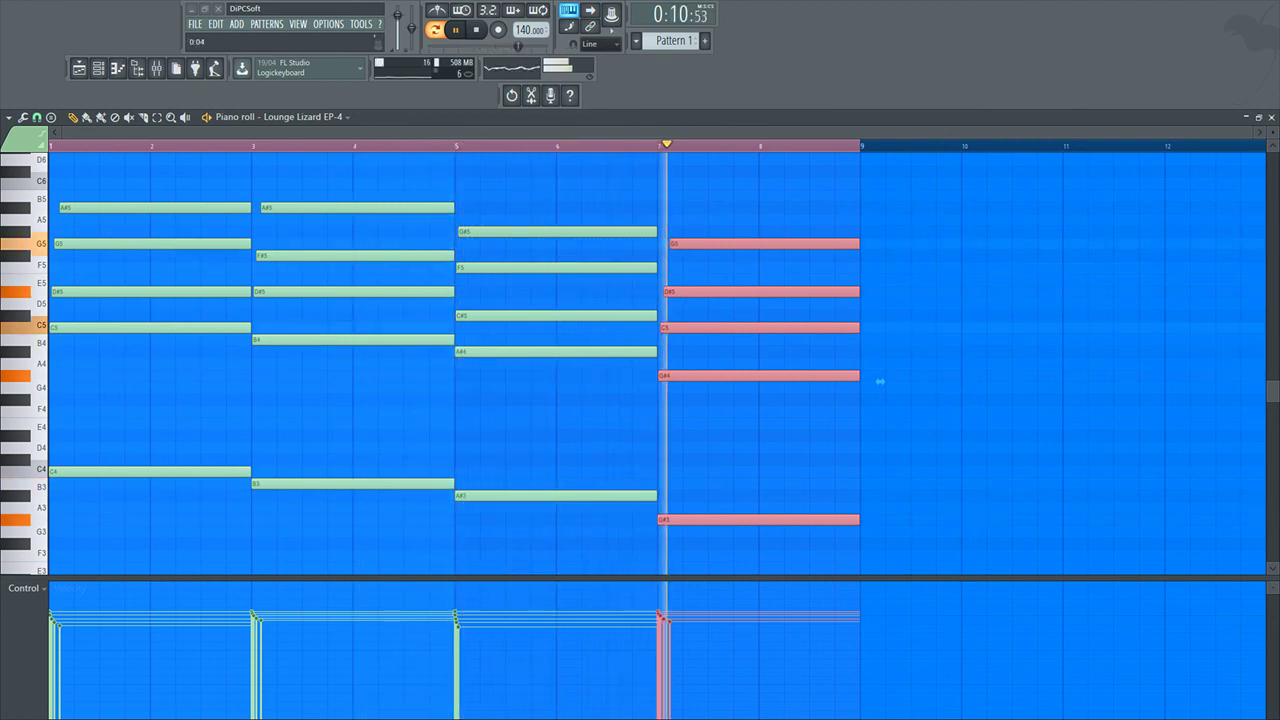
pyautogui.press('space')
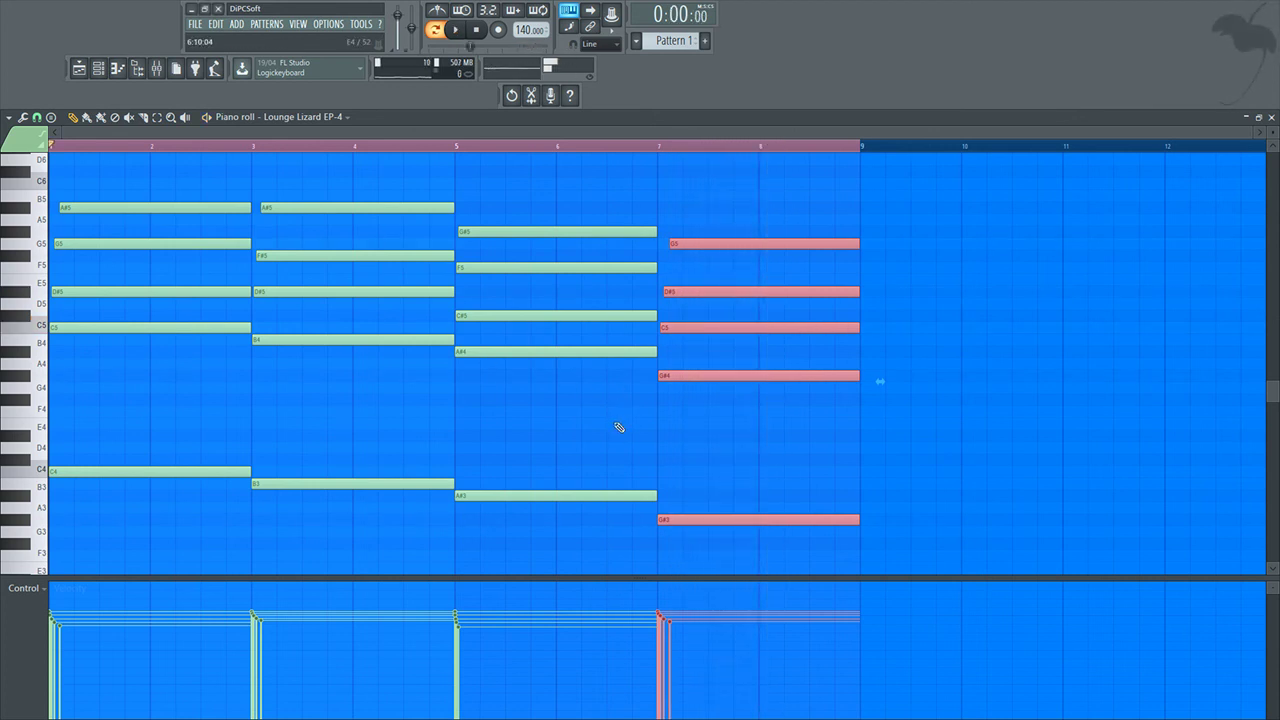
# Clear the note selection and play back the whole eight-bar strummed progression from the start.
pyautogui.moveTo(248, 478); pyautogui.dragTo(197, 186)
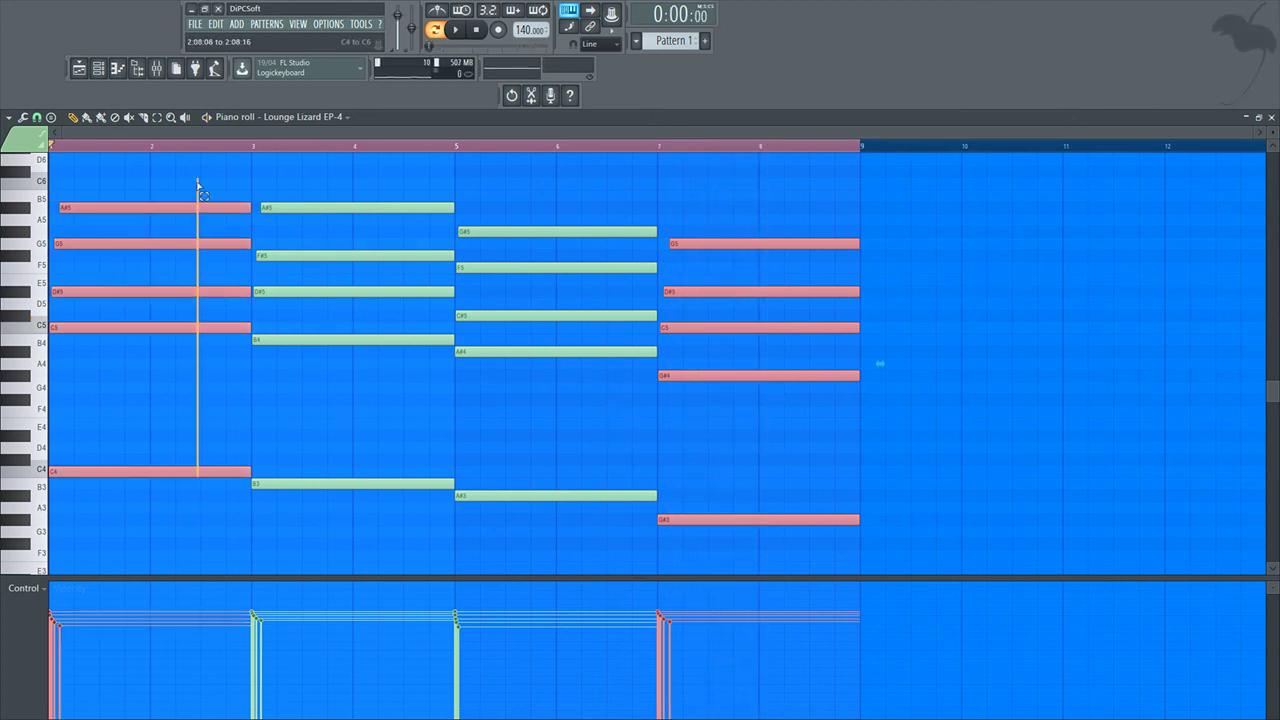
pyautogui.click(444, 200)
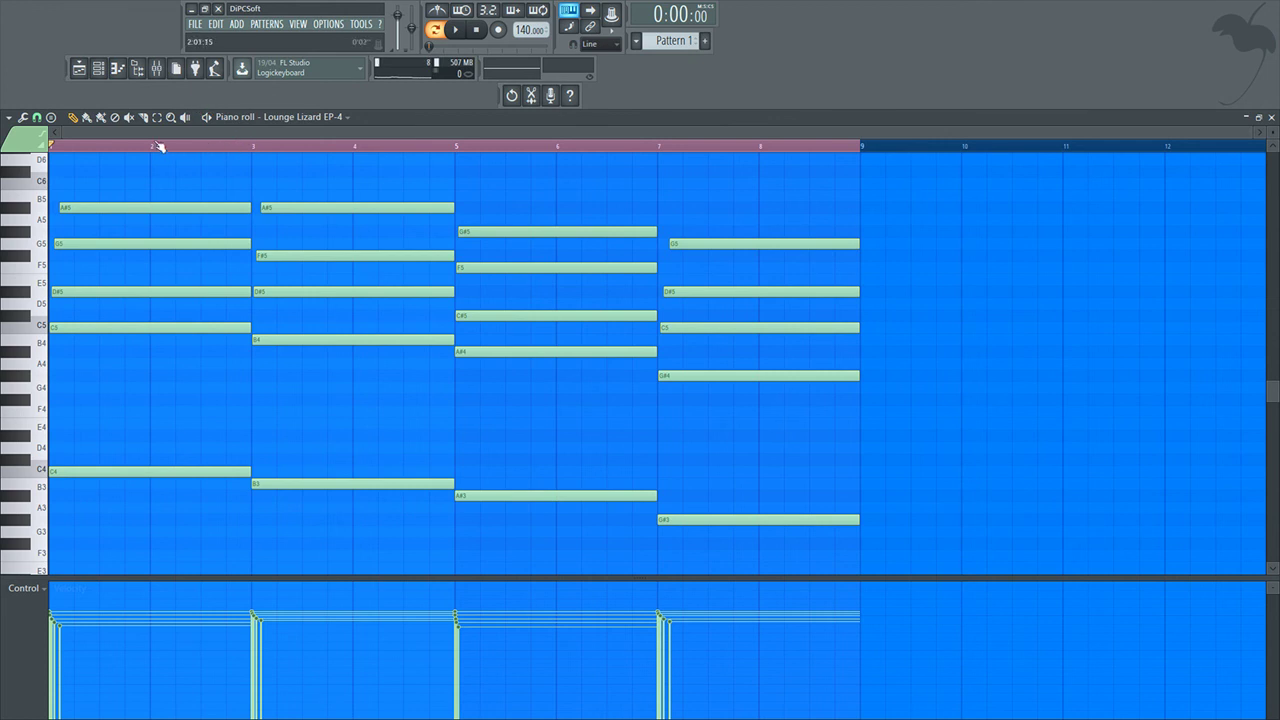
pyautogui.press('space')
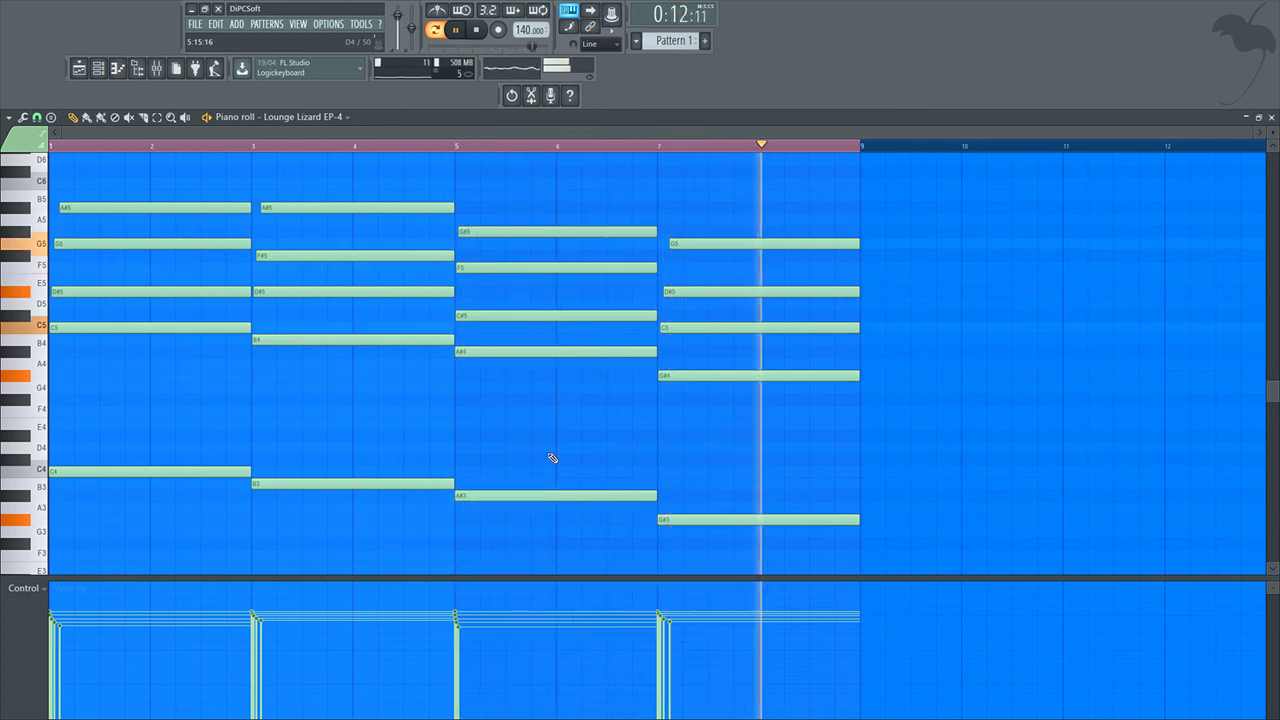
pyautogui.press('space')
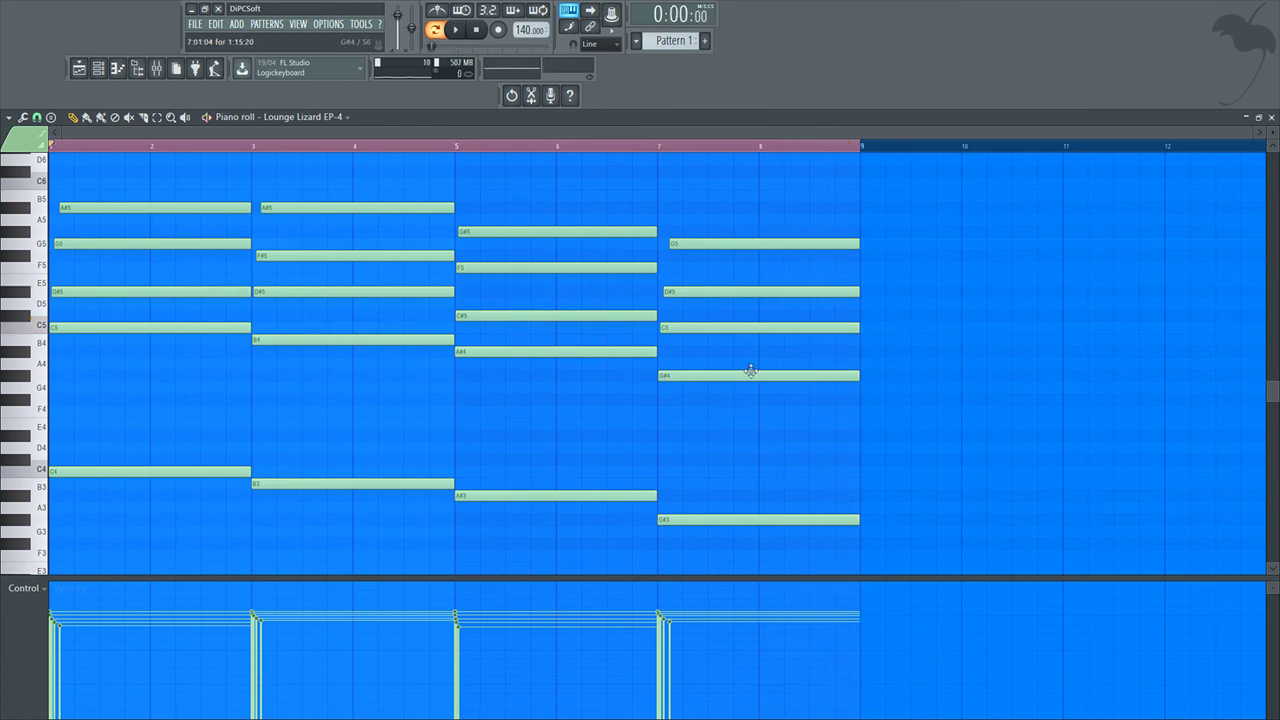